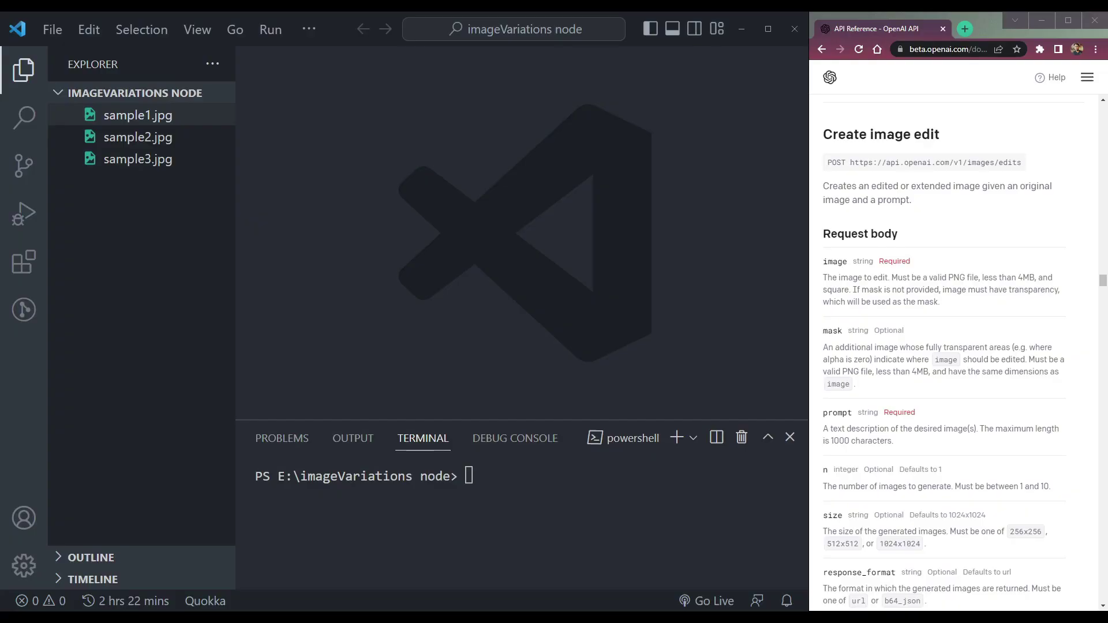
- Preview the sample1.jpg, sample2.jpg and sample3.jpg photos in the project
left_click(431, 560)
left_click(126, 118)
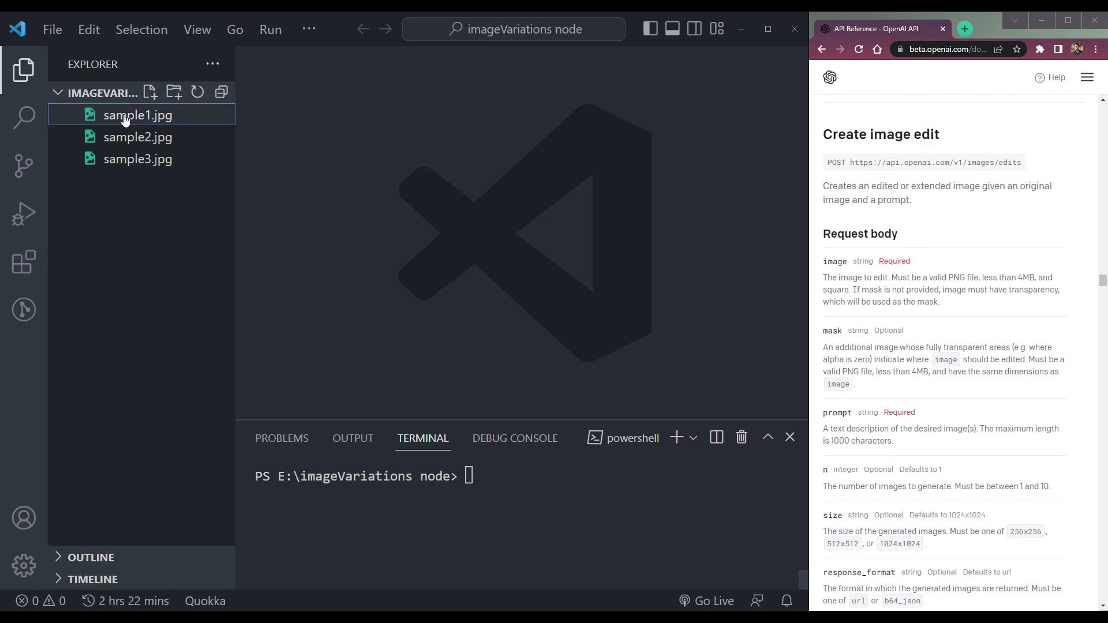
left_click(126, 141)
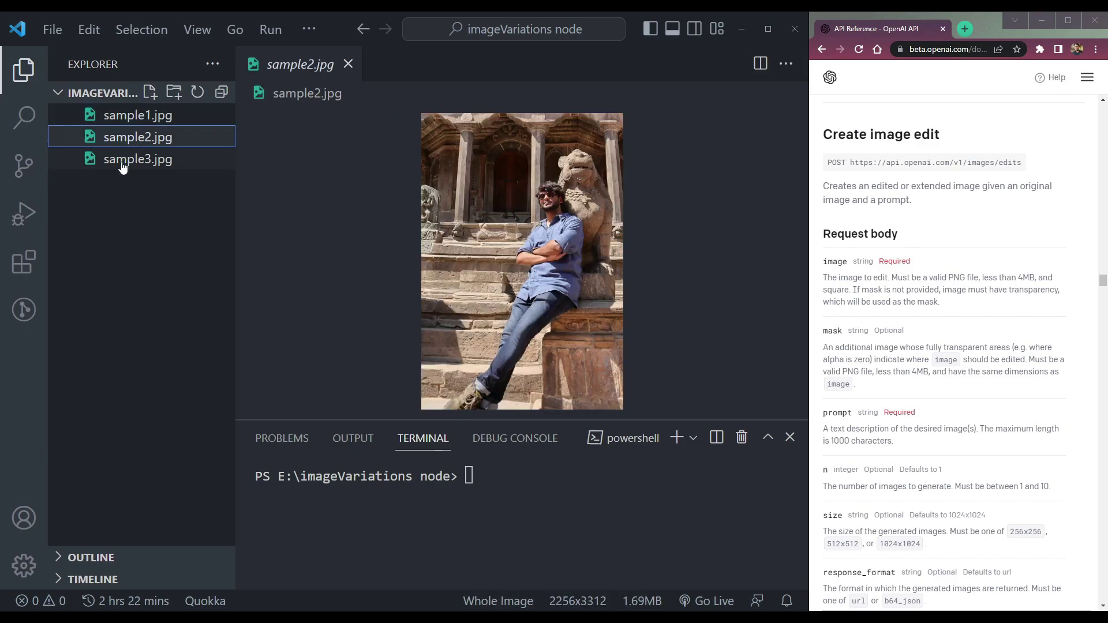
left_click(122, 161)
left_click(133, 119)
left_click(348, 65)
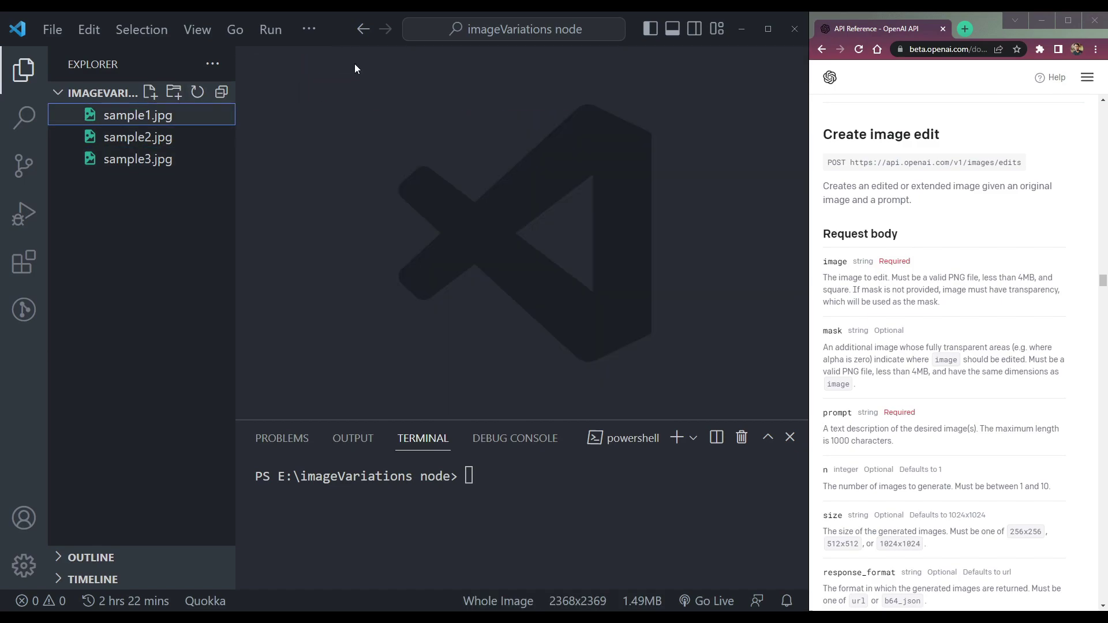
left_click(515, 520)
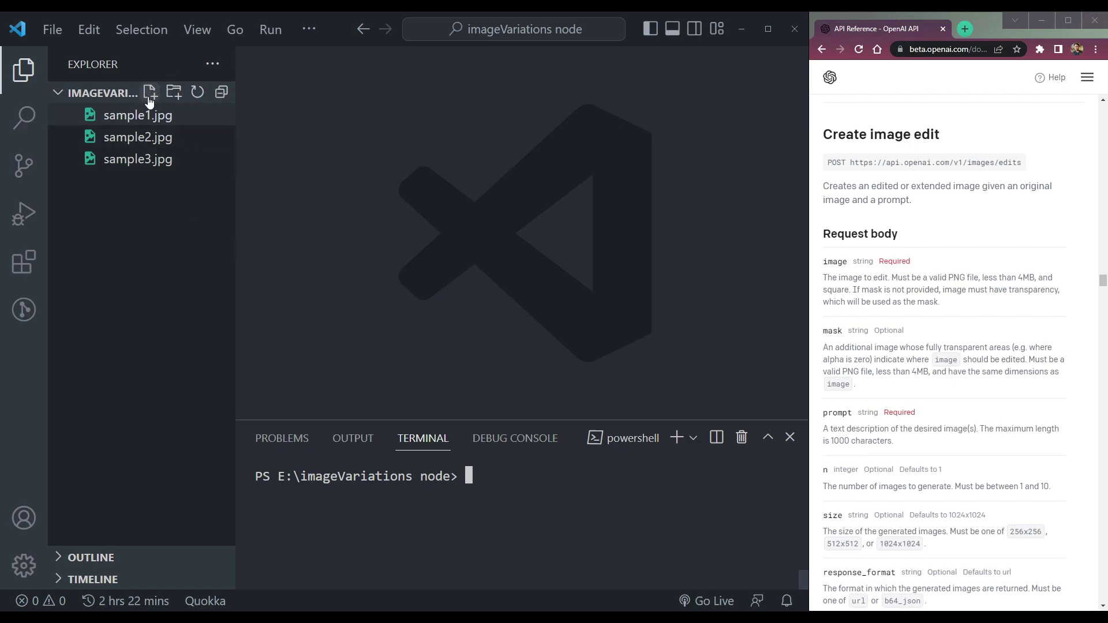
- Create an empty index.js and generate a default package.json with npm init -y
left_click(149, 92)
type("index")
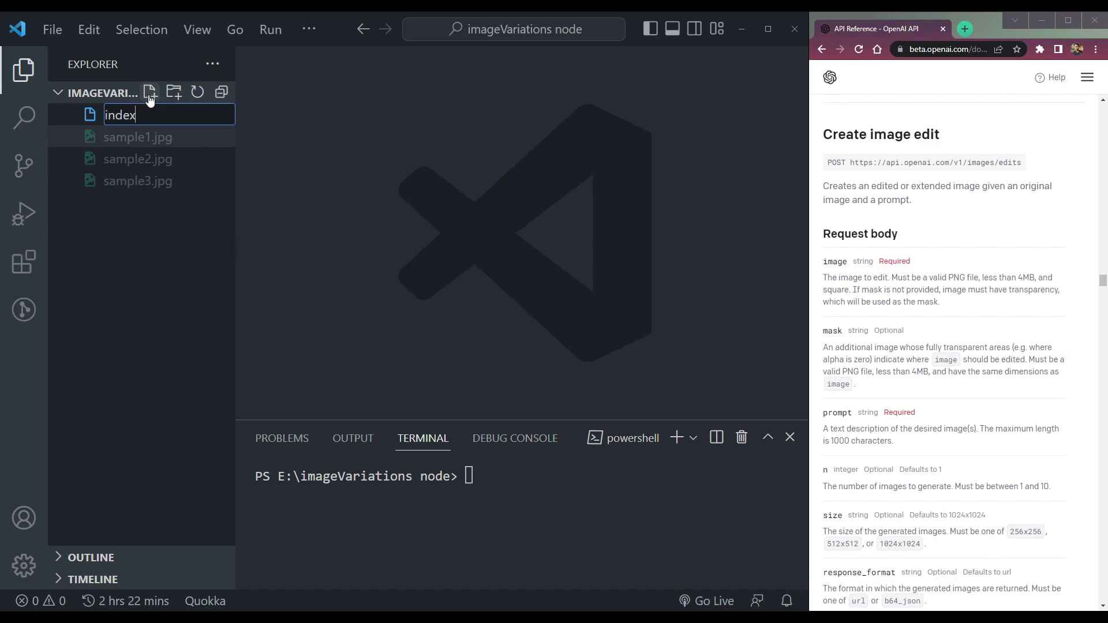
type(".js")
key("Return")
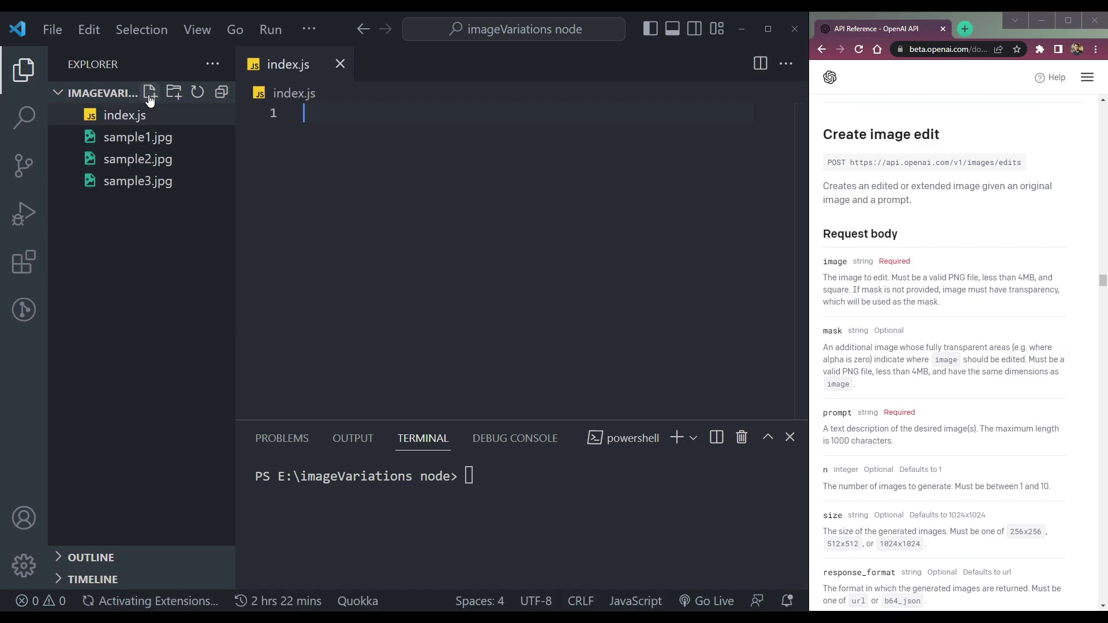
left_click(466, 506)
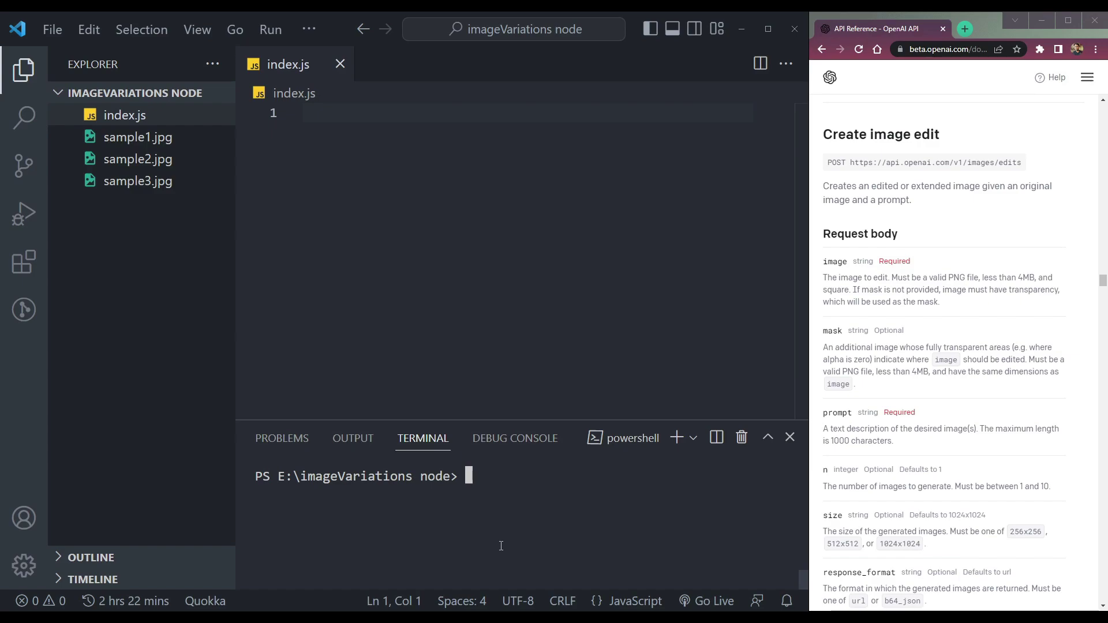
type("npm ini")
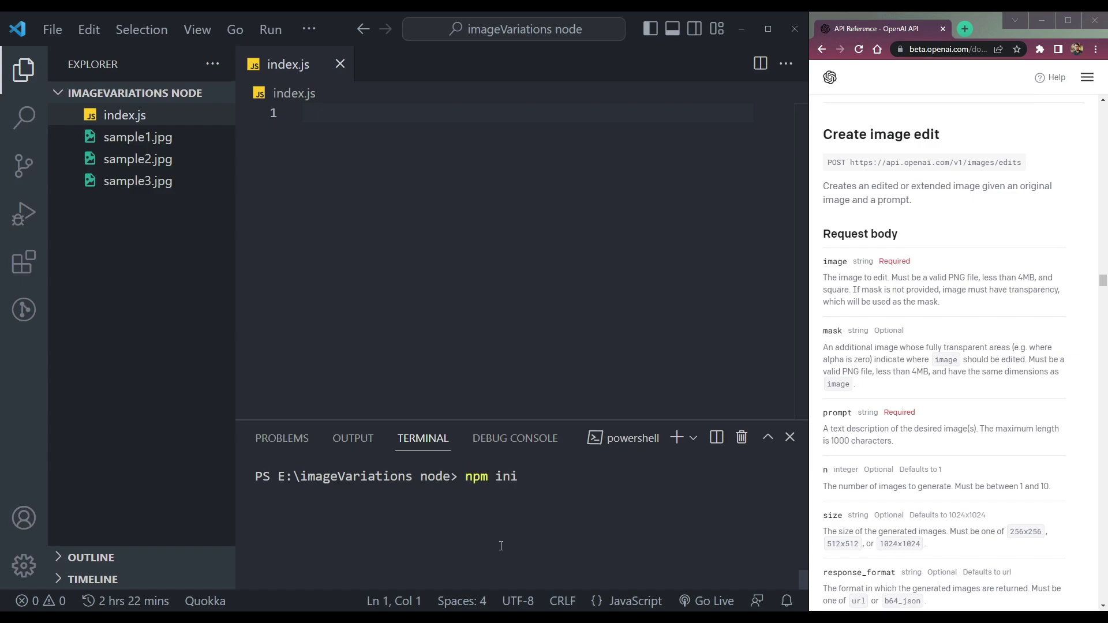
type("t -y")
key("Return")
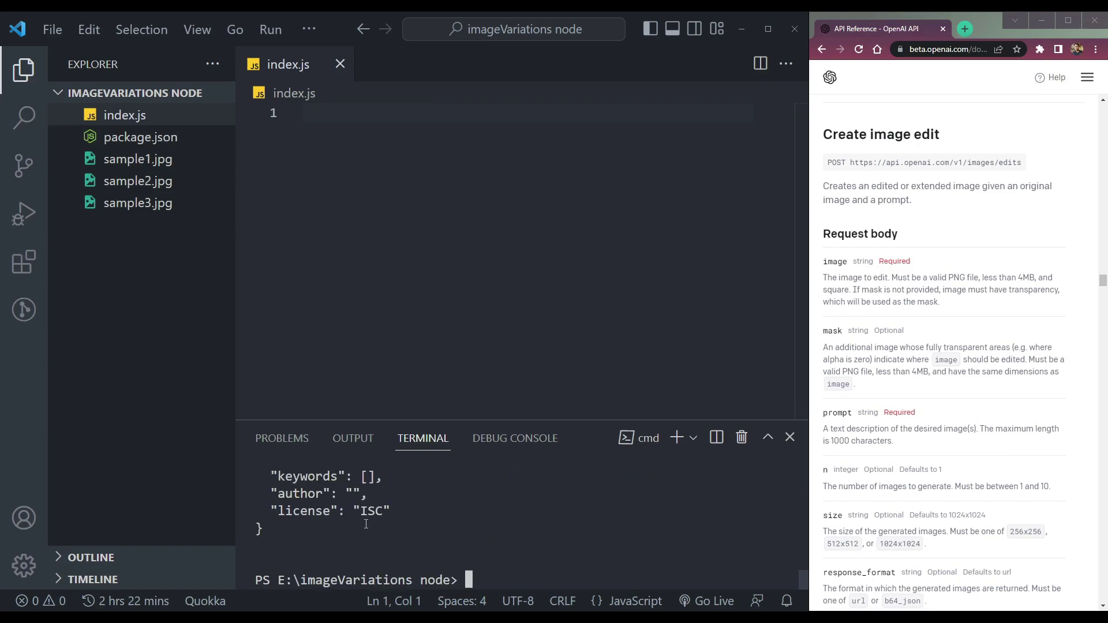
- Inspect package.json and confirm its main entry is index.js
left_click(99, 136)
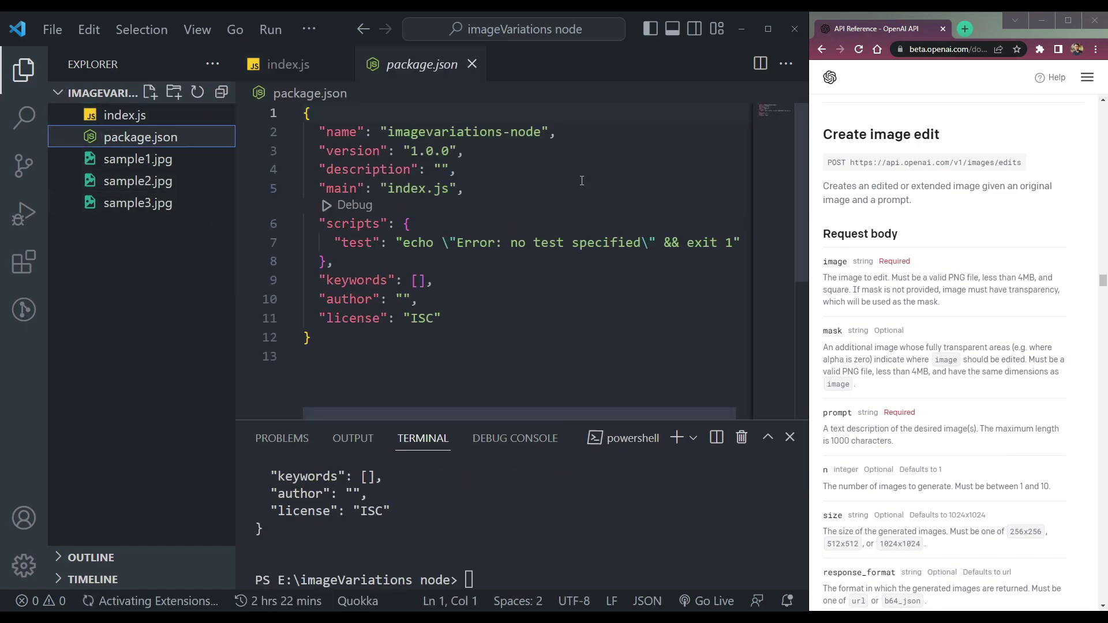
left_click_drag(389, 189, 450, 189)
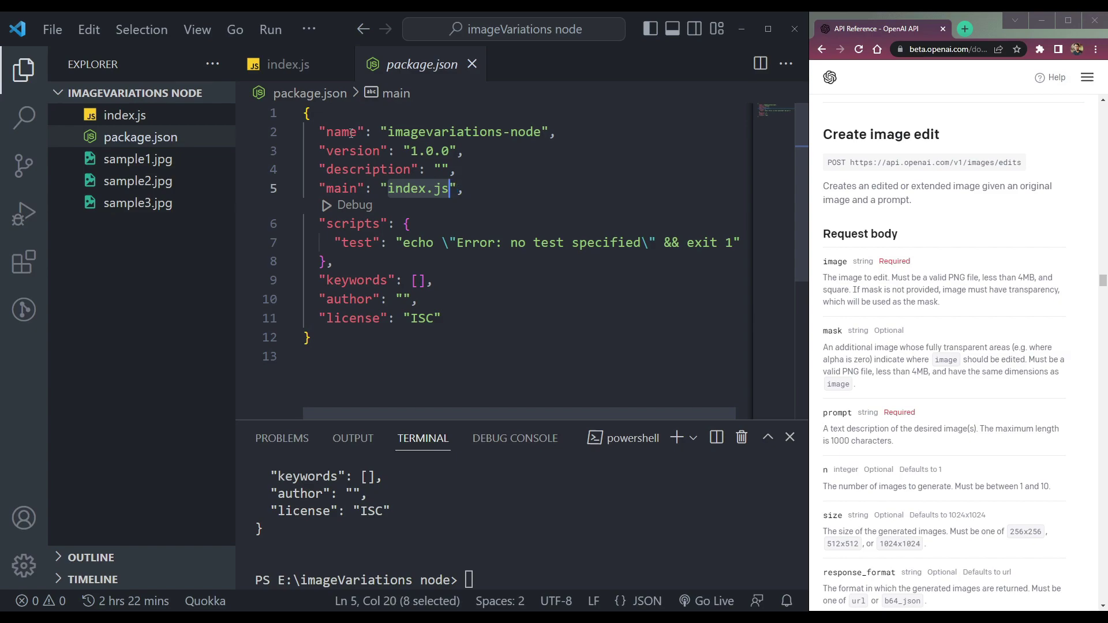
left_click(585, 353)
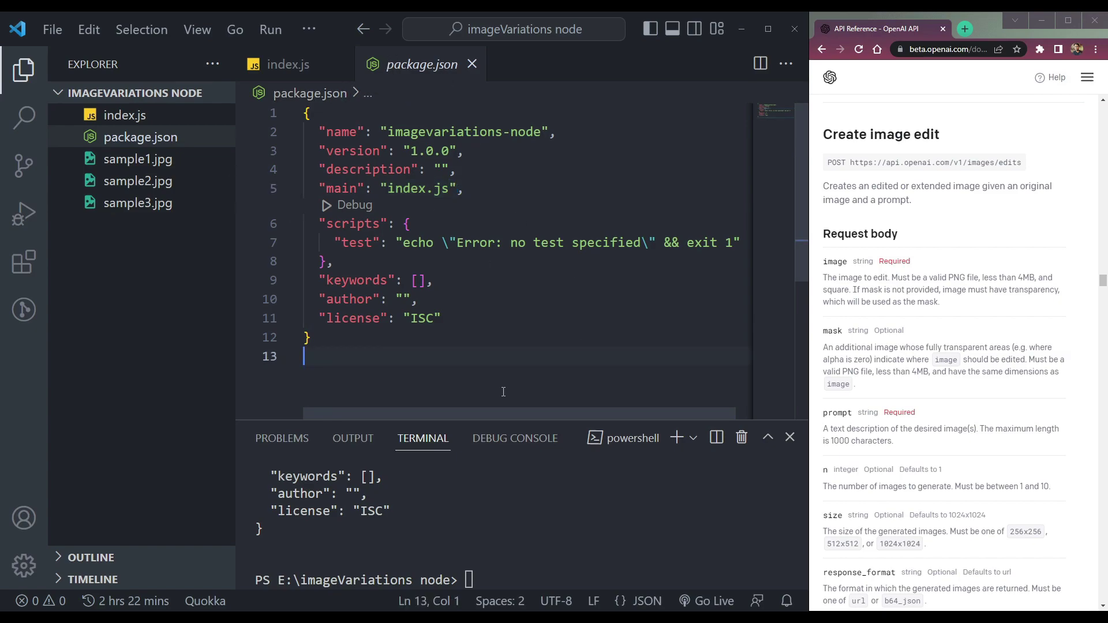
- Write console.log("ABC"); on line 1 of index.js and save it
left_click(472, 65)
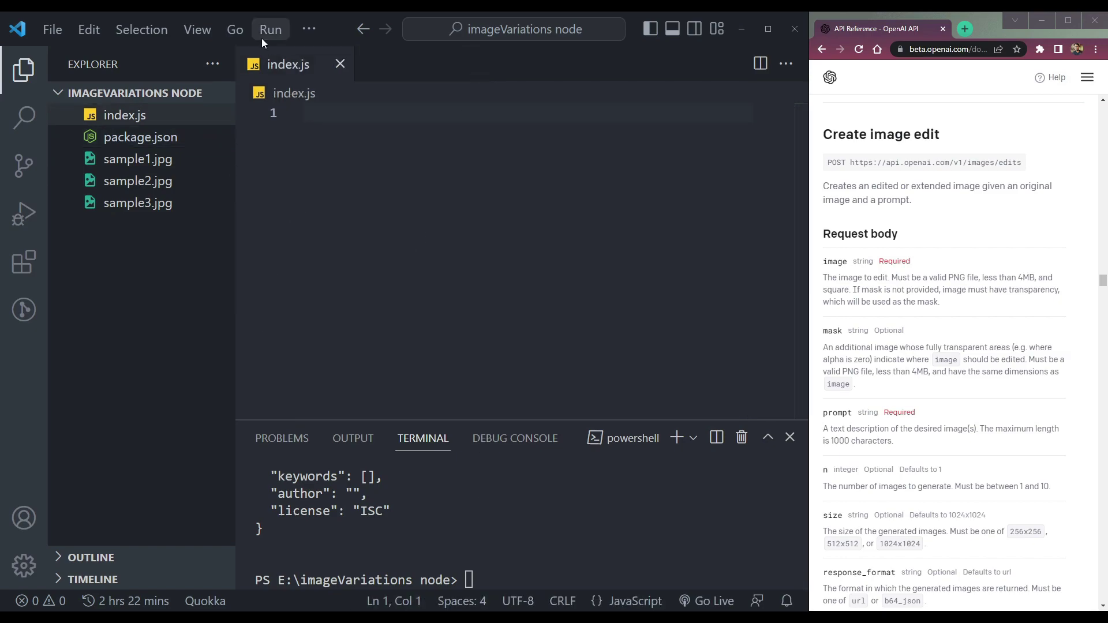
left_click(484, 507)
left_click(439, 230)
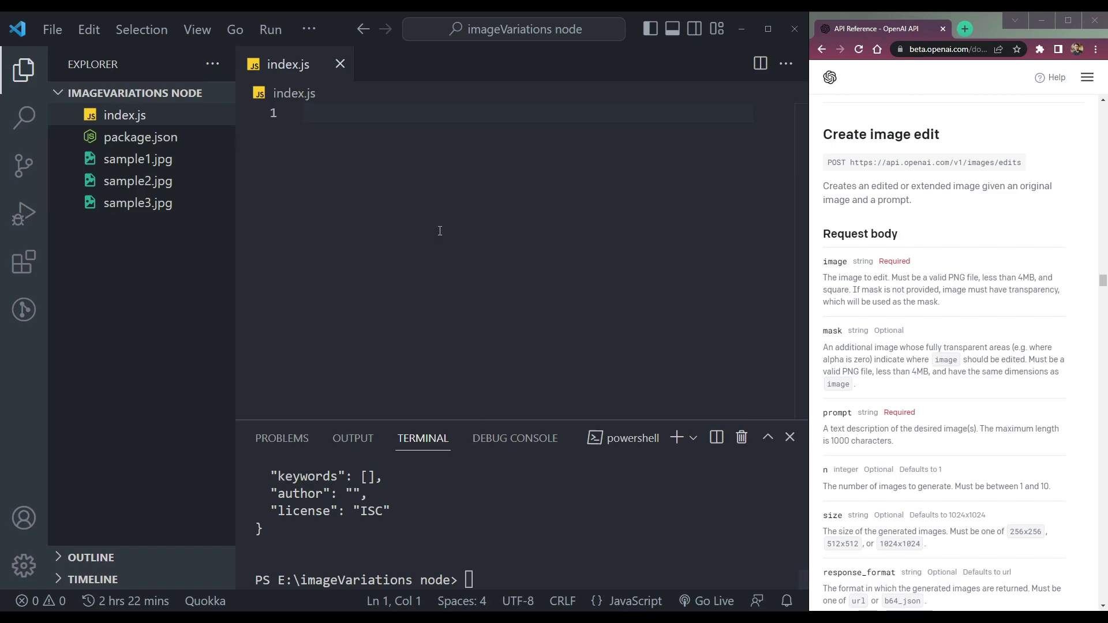
type("consol")
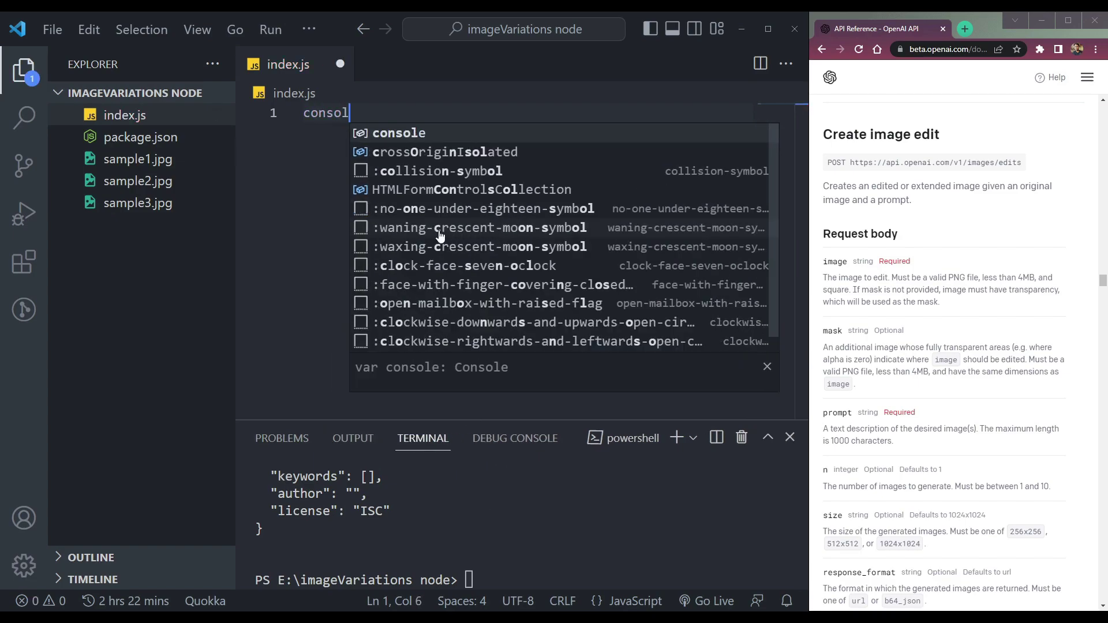
key("Tab")
type(".log")
type("(\"")
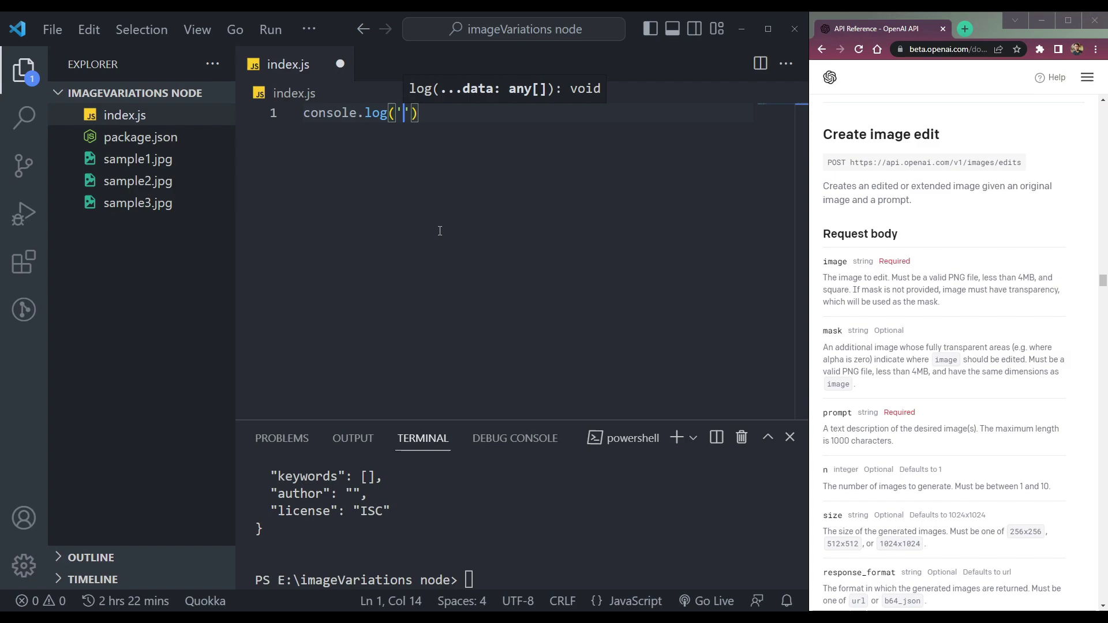
type("ABC\"")
key("ctrl+s")
- Run node index.js in the terminal to print ABC
left_click(552, 557)
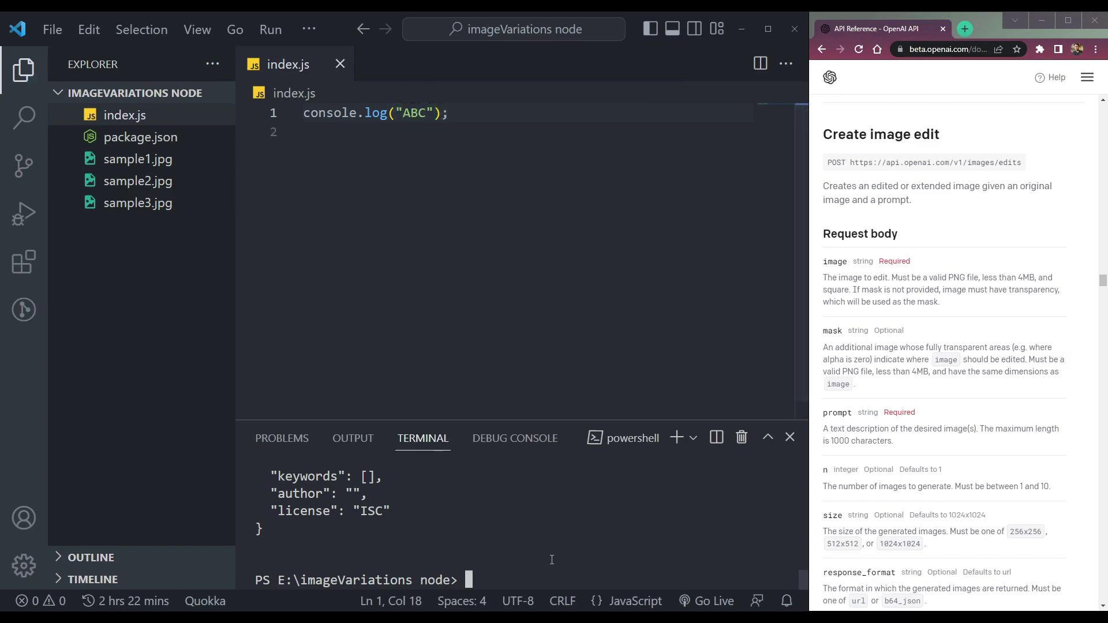
type("npd")
key("BackSpace")
key("BackSpace")
type("ode i")
key("BackSpace")
type("inde")
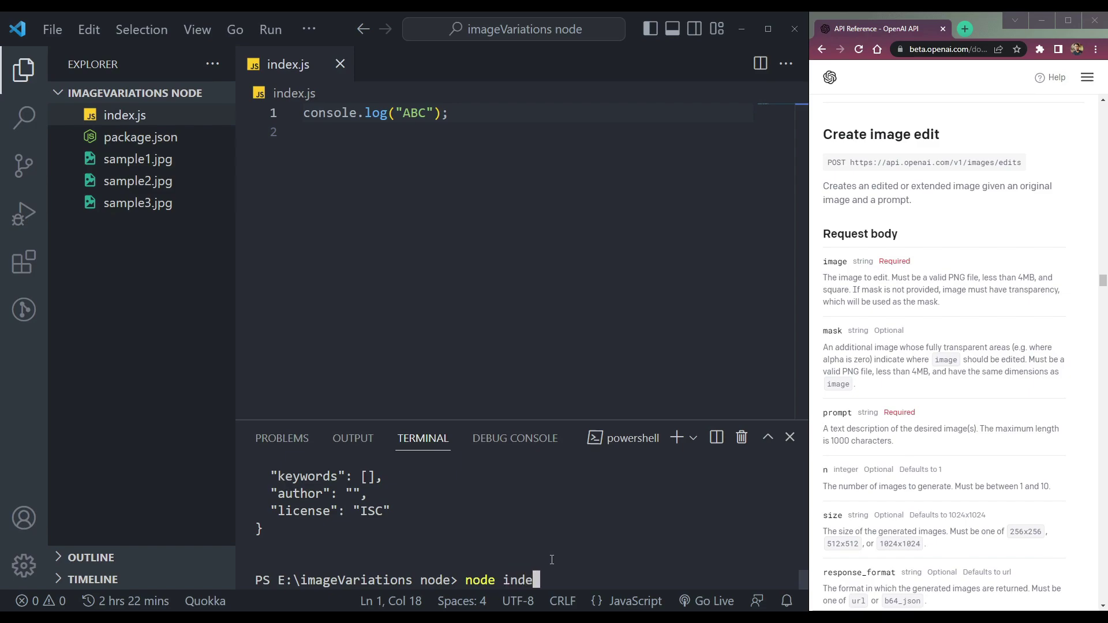
type("x.js")
key("Return")
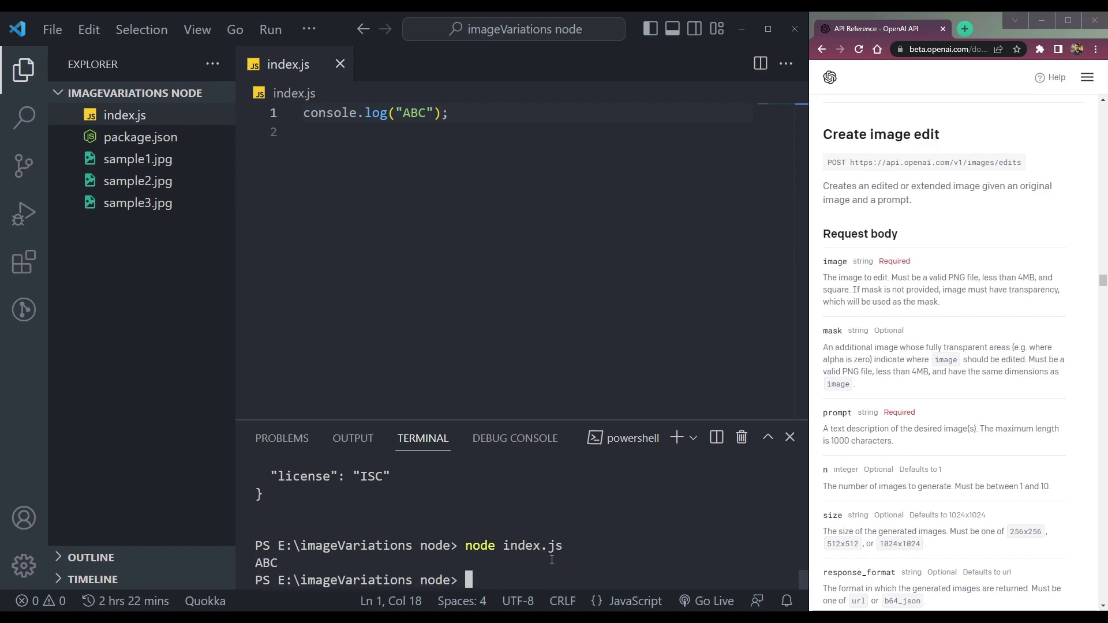
- Delete the test print line so index.js is empty again
left_click(270, 110)
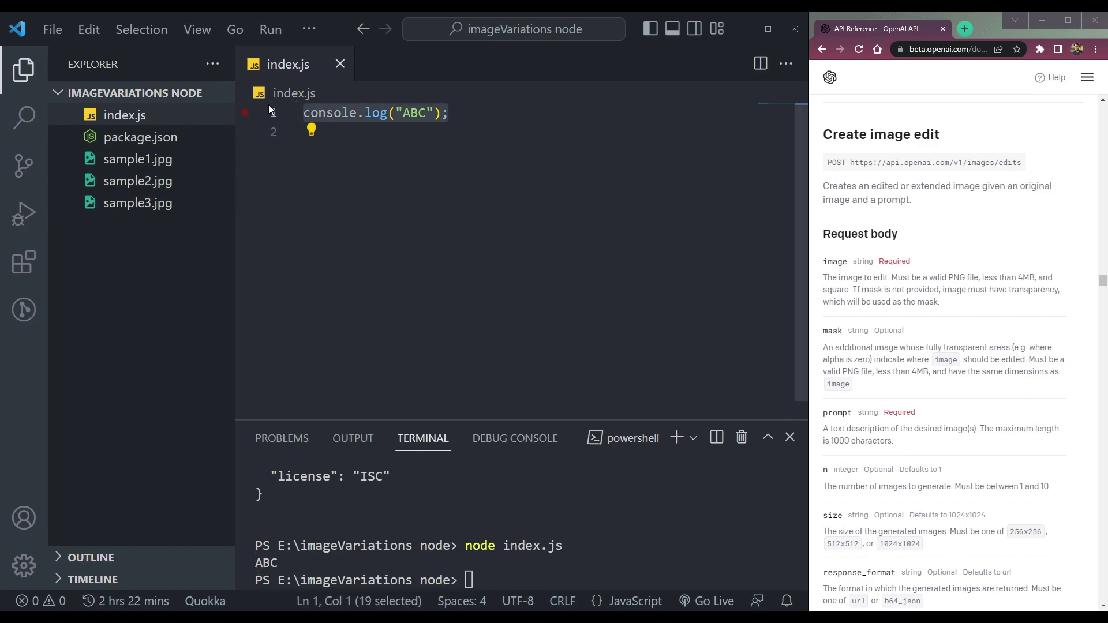
key("BackSpace")
left_click(630, 542)
type("cle")
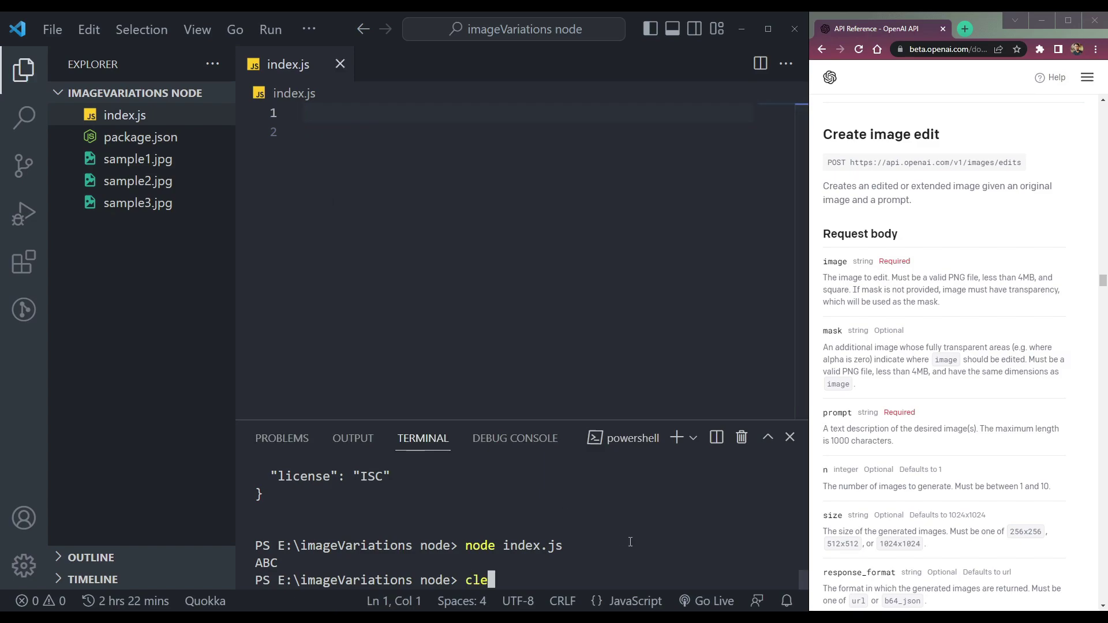
type("ar")
- Clear the terminal and check the API docs' allowed image sizes, including 512x512
key("Return")
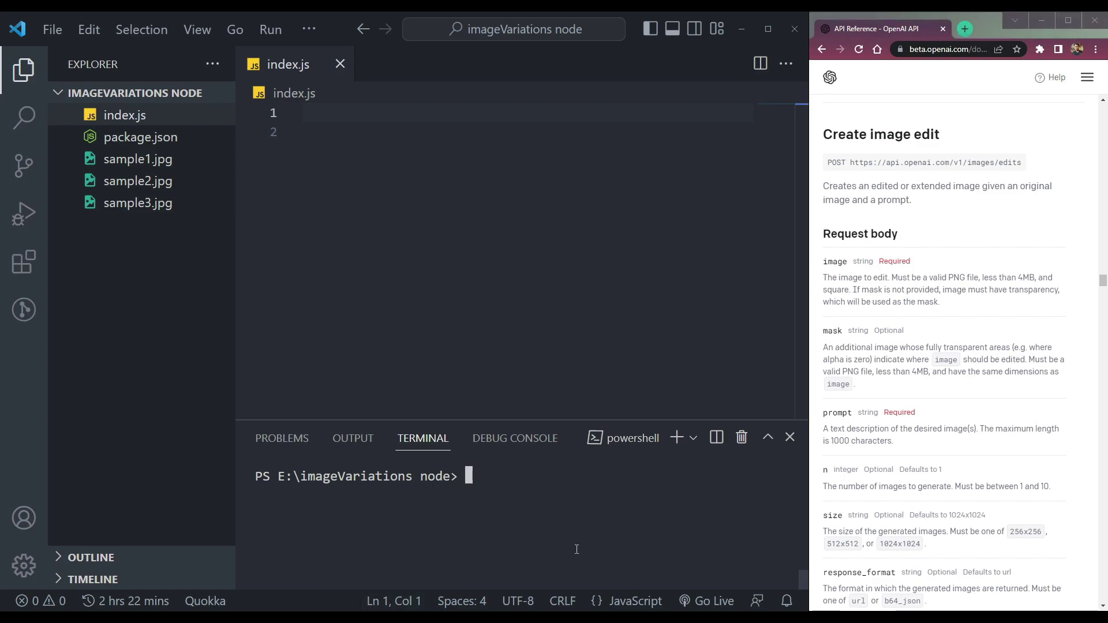
type("npm i open")
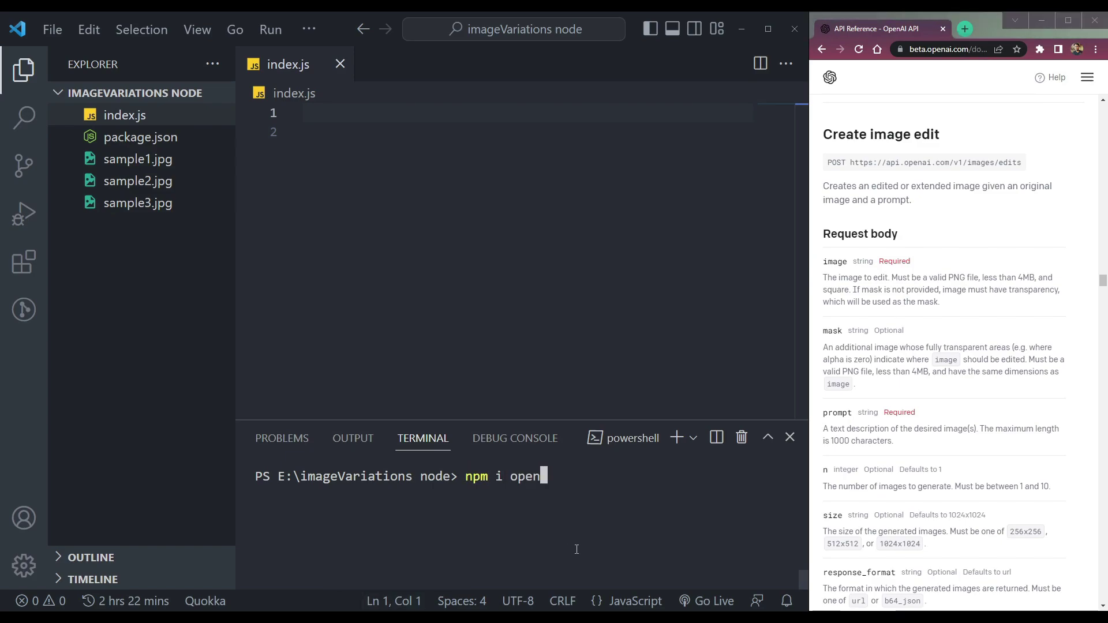
type("ai")
scroll(944, 347, "down", 1)
scroll(833, 216, "down", 3)
scroll(834, 141, "up", 2)
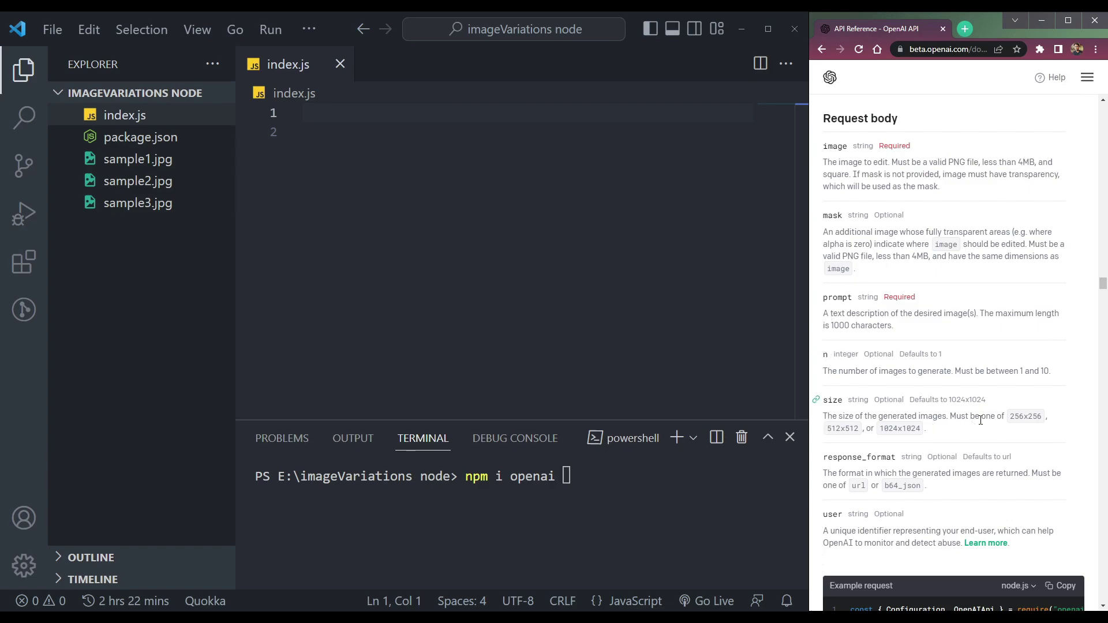
double_click(1013, 420)
left_click_drag(827, 429, 921, 429)
- Note the 1024x1024 size option, then run npm i openai sharp
left_click(587, 503)
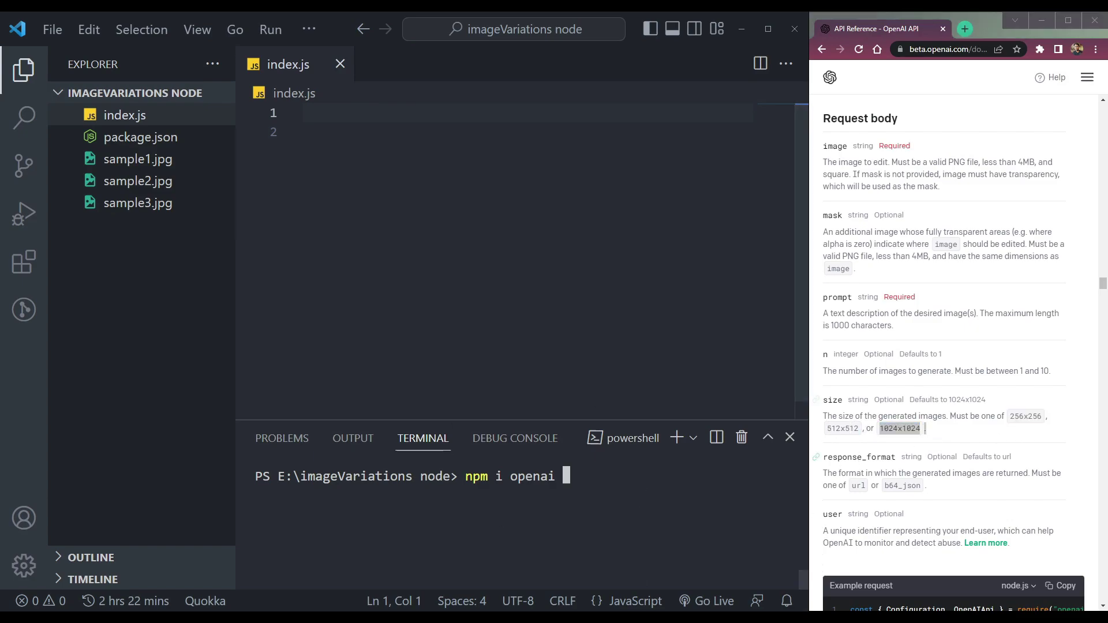
left_click(894, 428)
left_click_drag(879, 429, 921, 429)
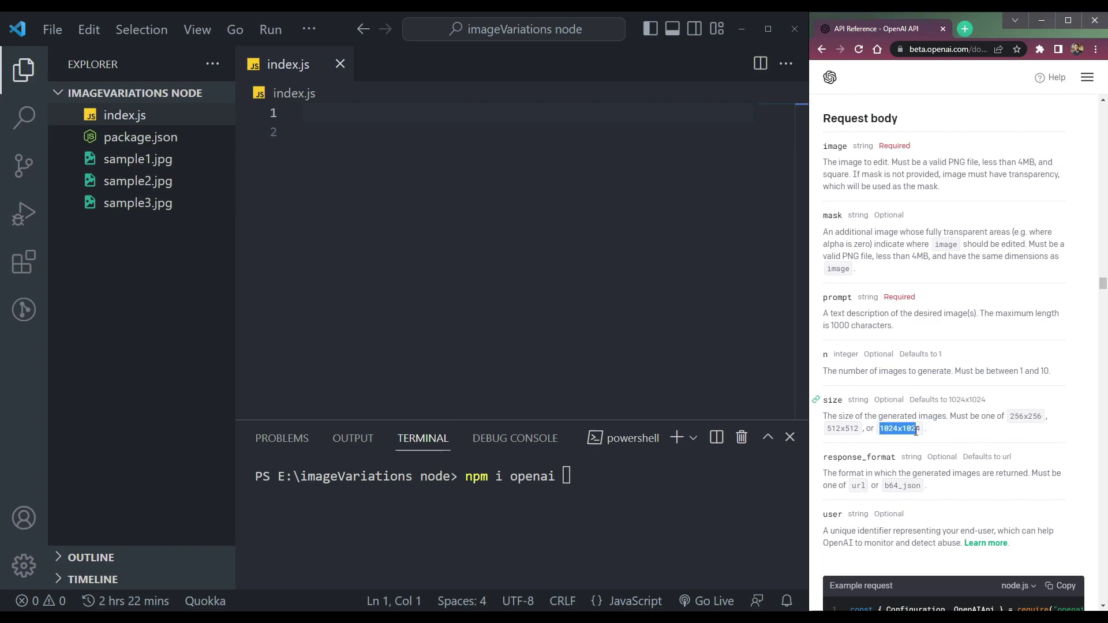
left_click(587, 503)
type("sh")
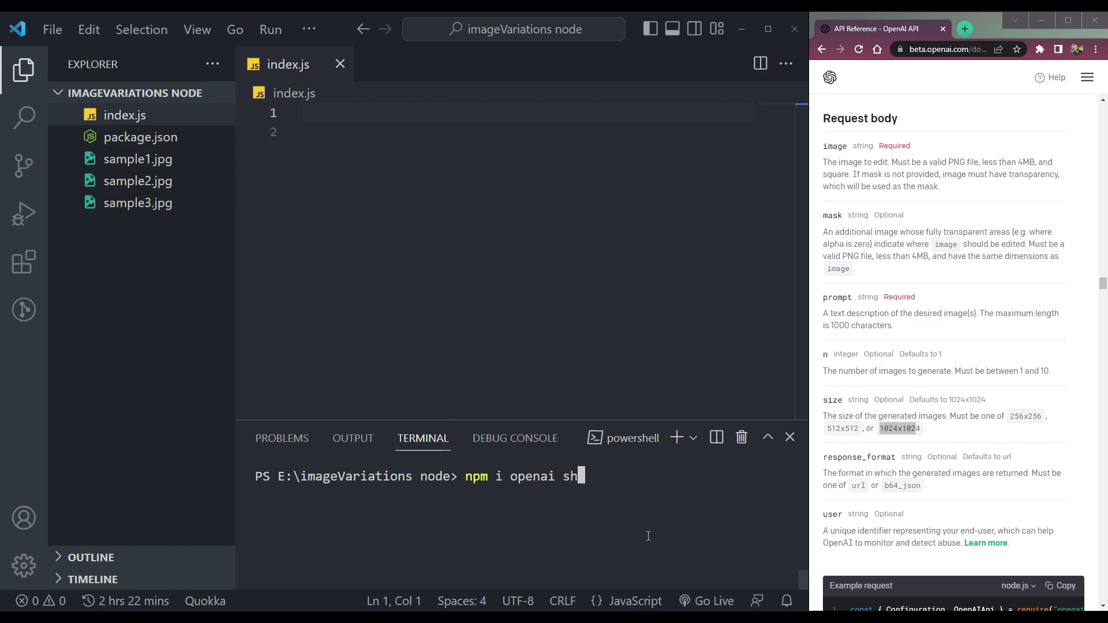
type("arp")
key("Return")
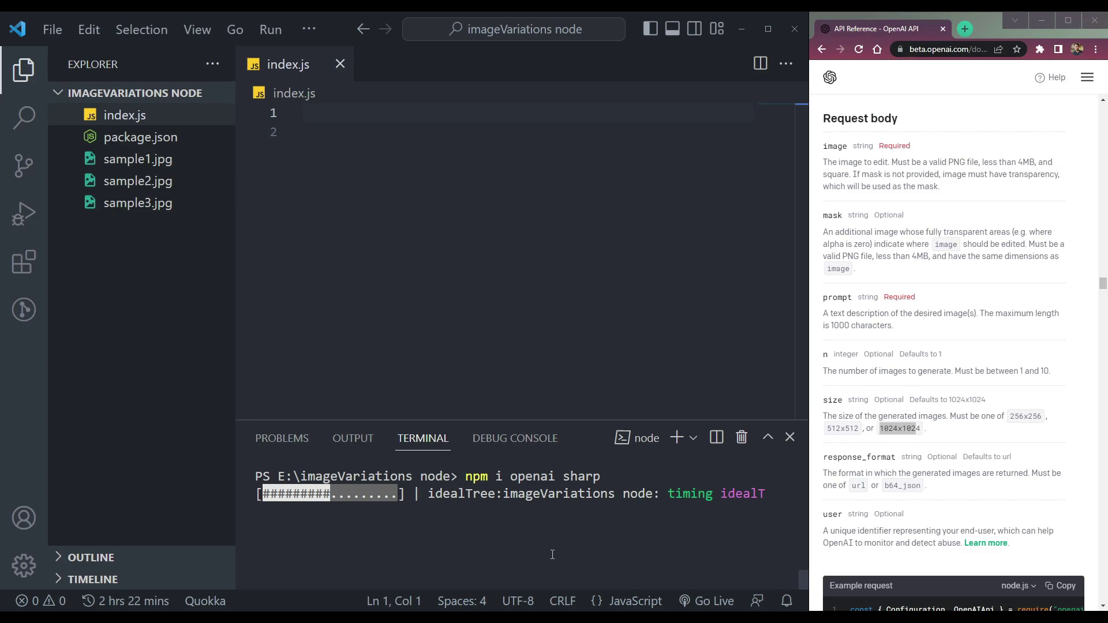
- Paste require lines importing Configuration and OpenAIApi from openai, plus sharp
left_click(376, 142)
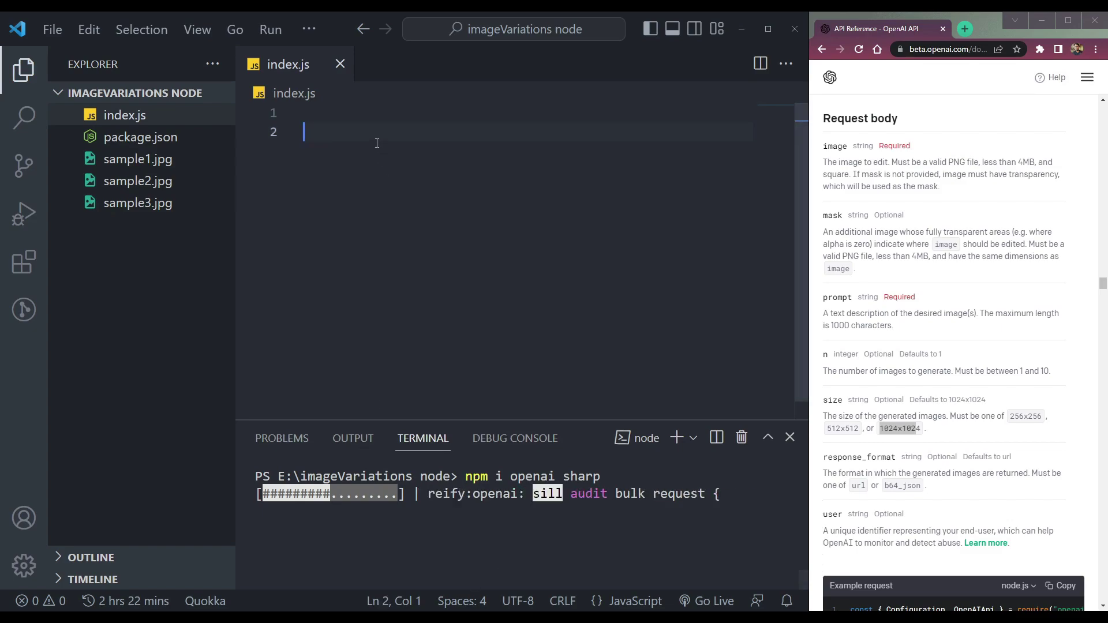
key("BackSpace")
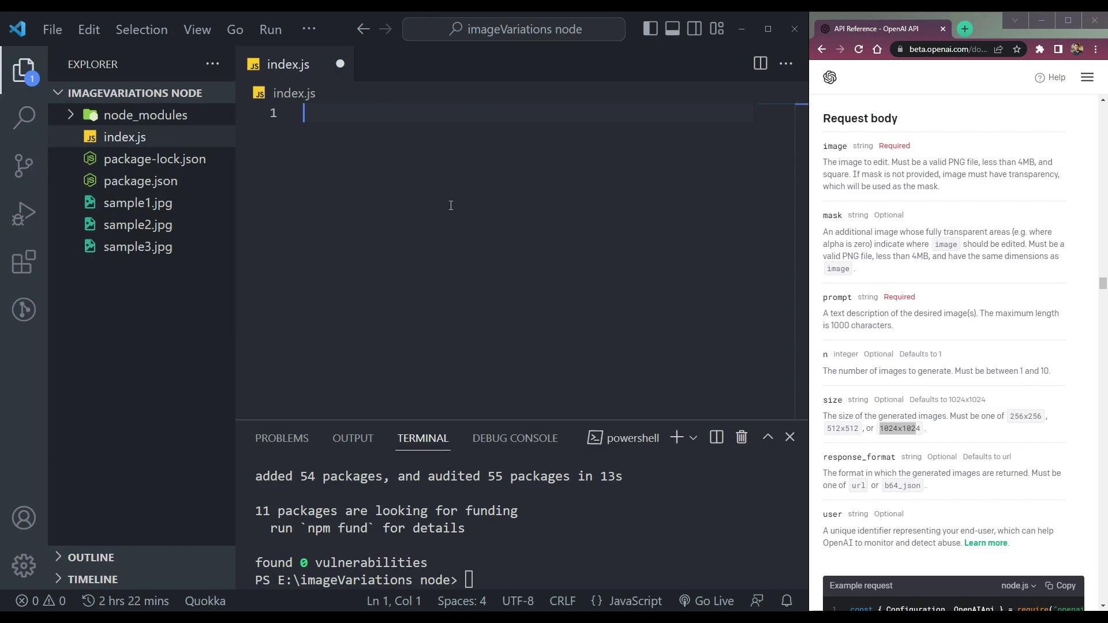
type("const { Configuration, OpenAIApi } = require(\"openai\"); const sharp = require(\"sharp\");")
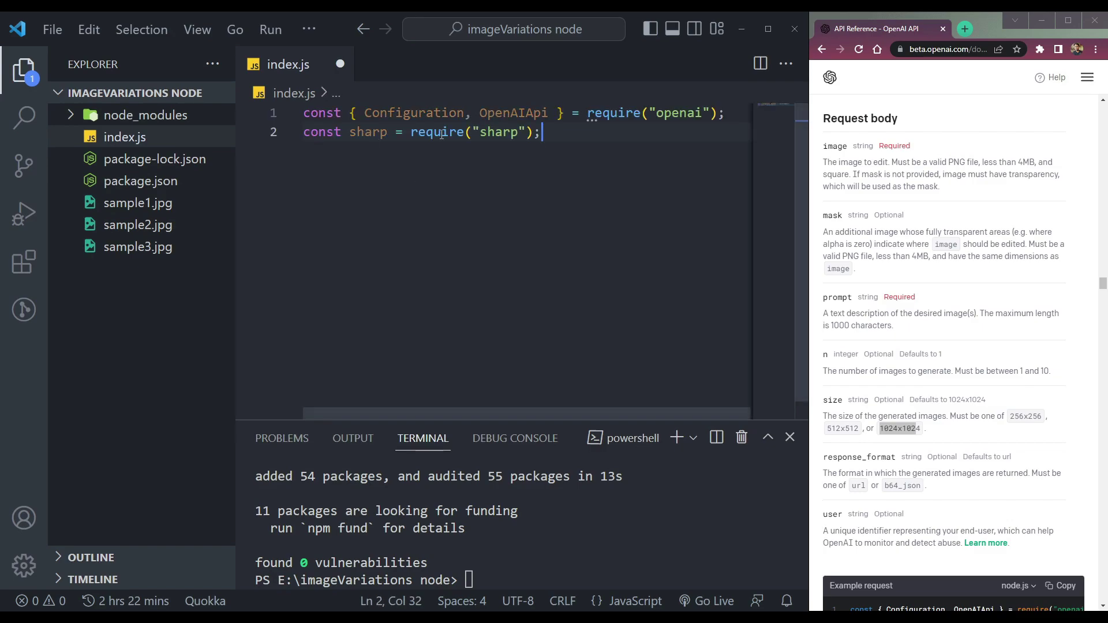
double_click(498, 131)
double_click(678, 113)
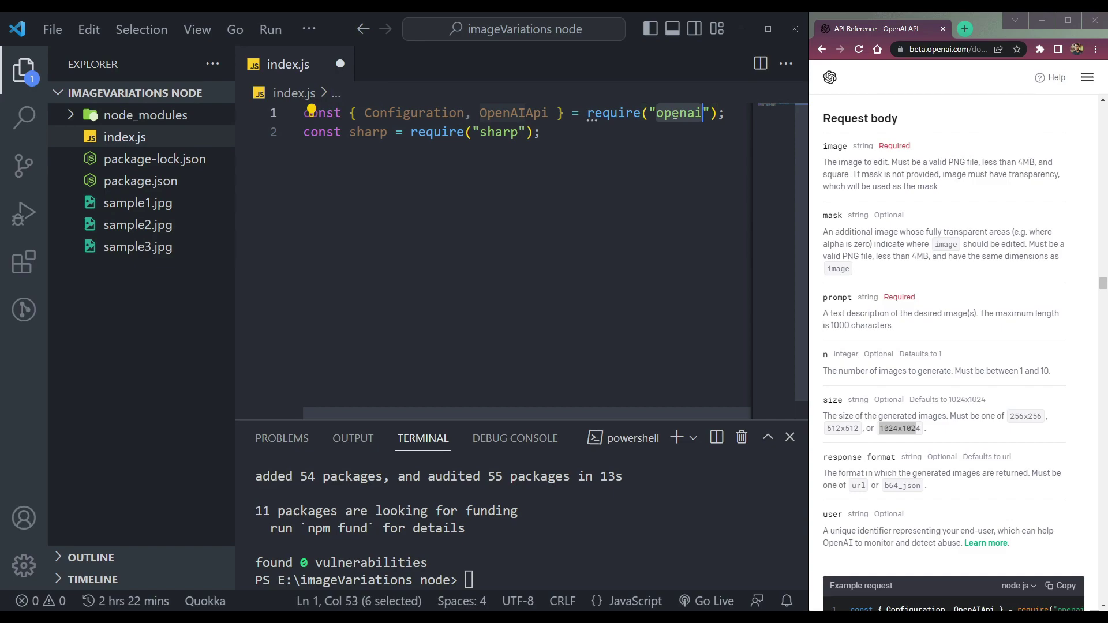
double_click(409, 112)
double_click(514, 113)
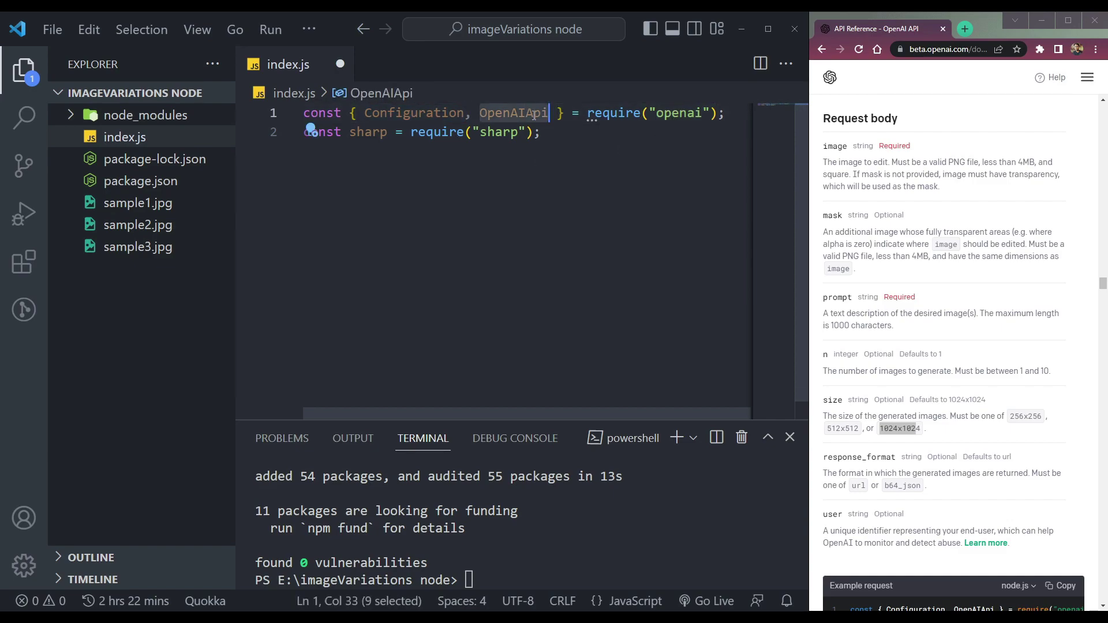
double_click(368, 132)
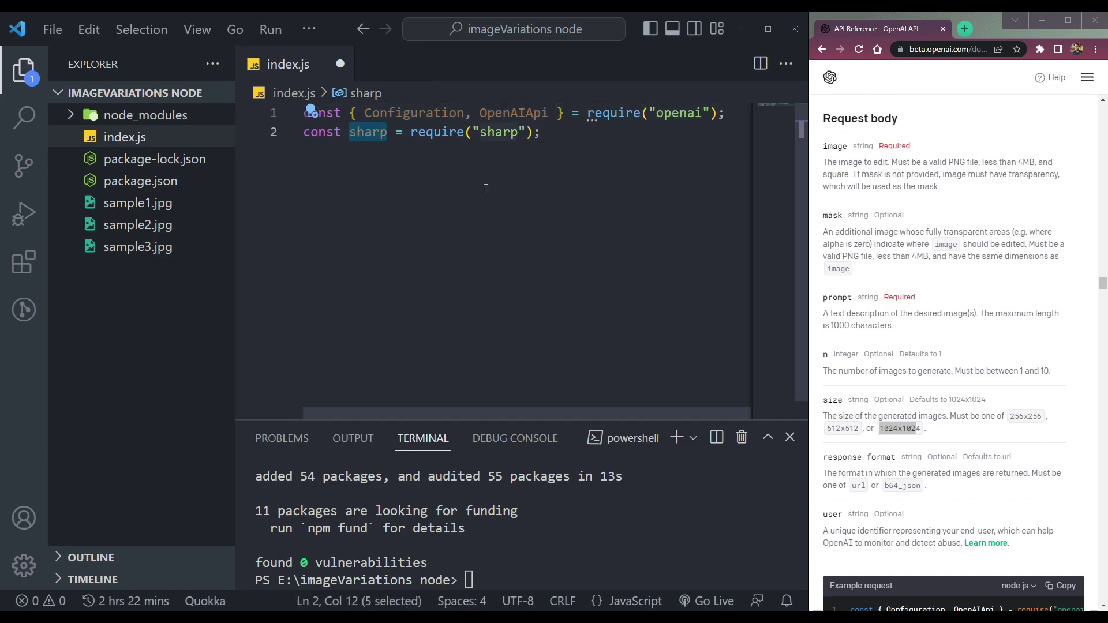
- Clear the terminal and add the fs require on line 4
left_click(589, 538)
type("clear")
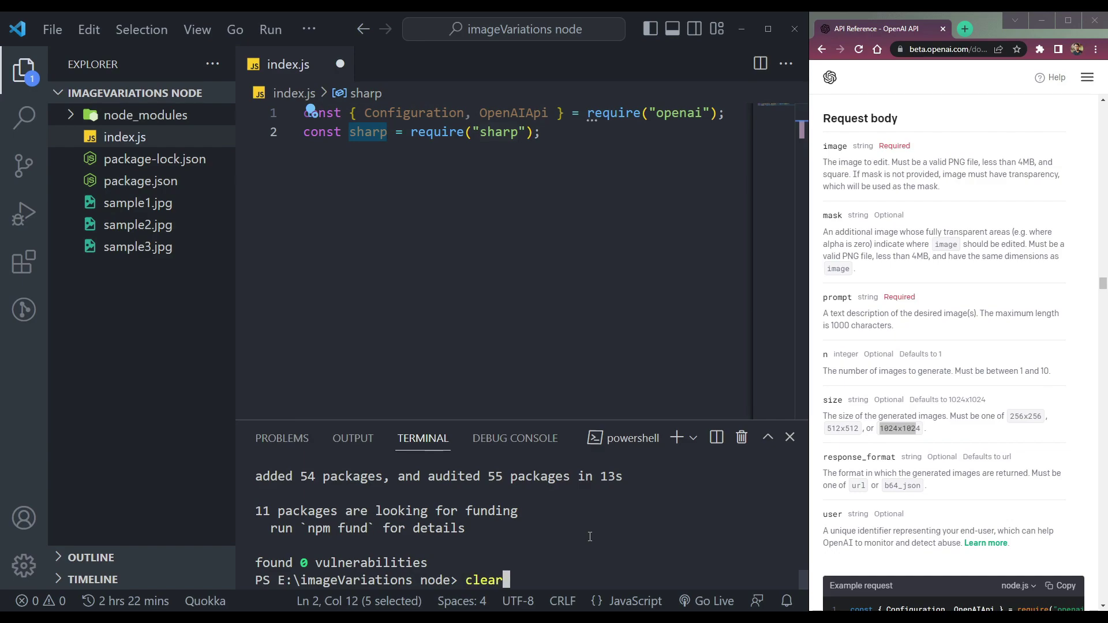
key("Return")
left_click(623, 132)
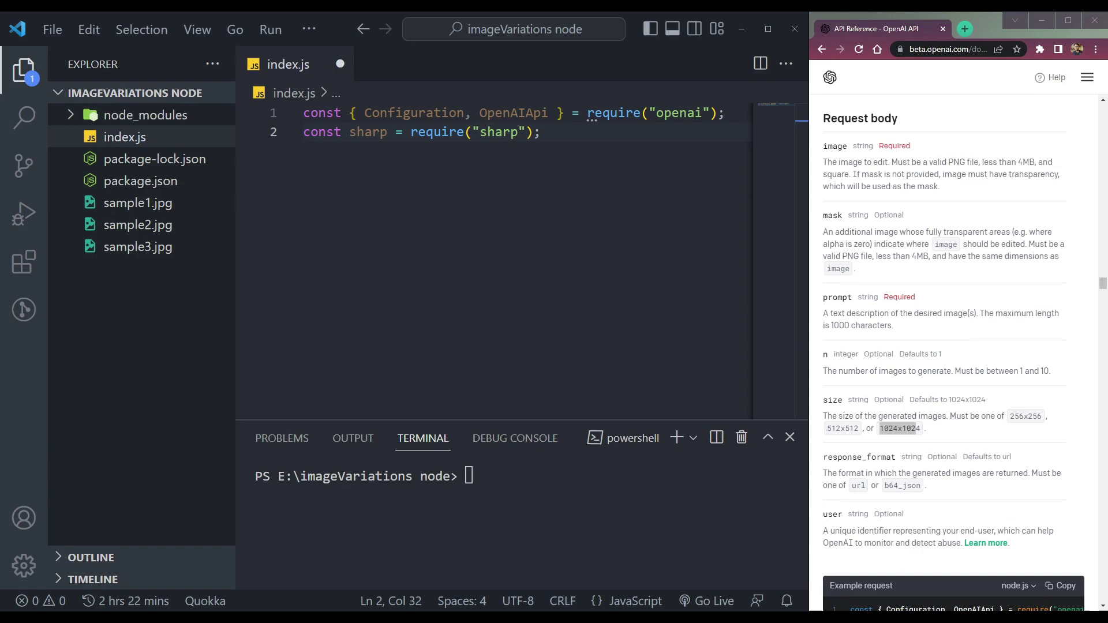
key("Return")
key("Return")
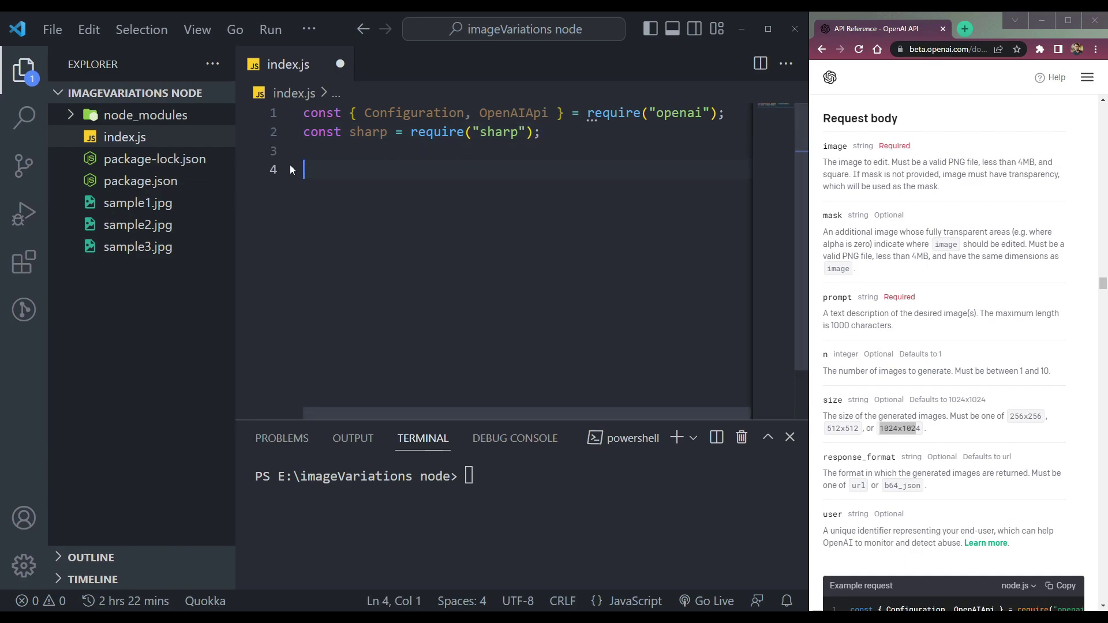
type("const fs = require(\"fs\");")
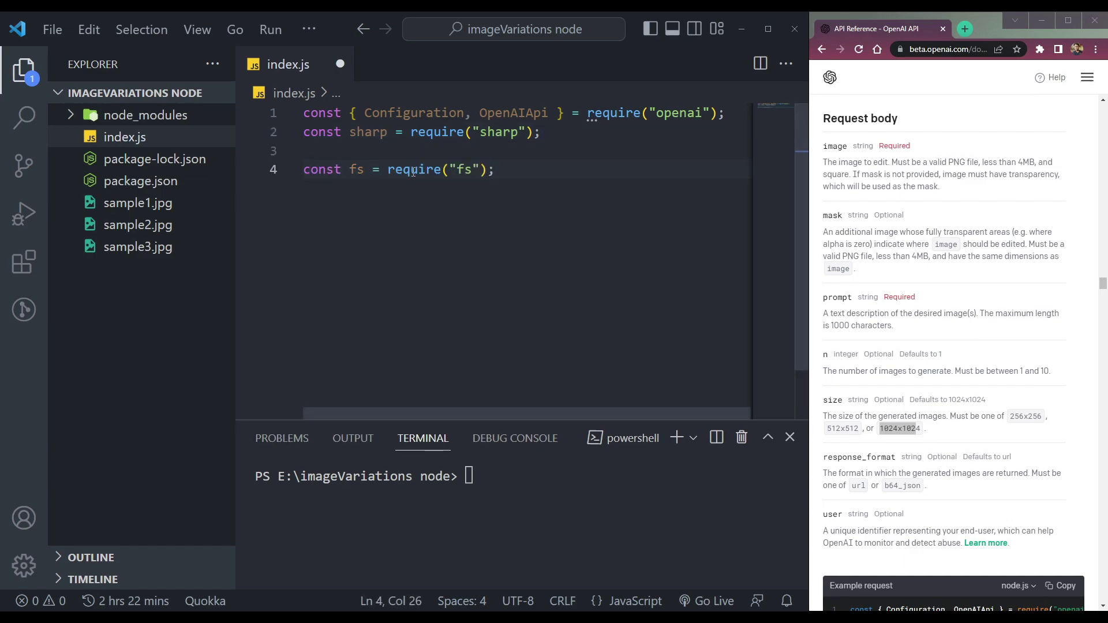
left_click(466, 169)
left_click(470, 240)
double_click(463, 171)
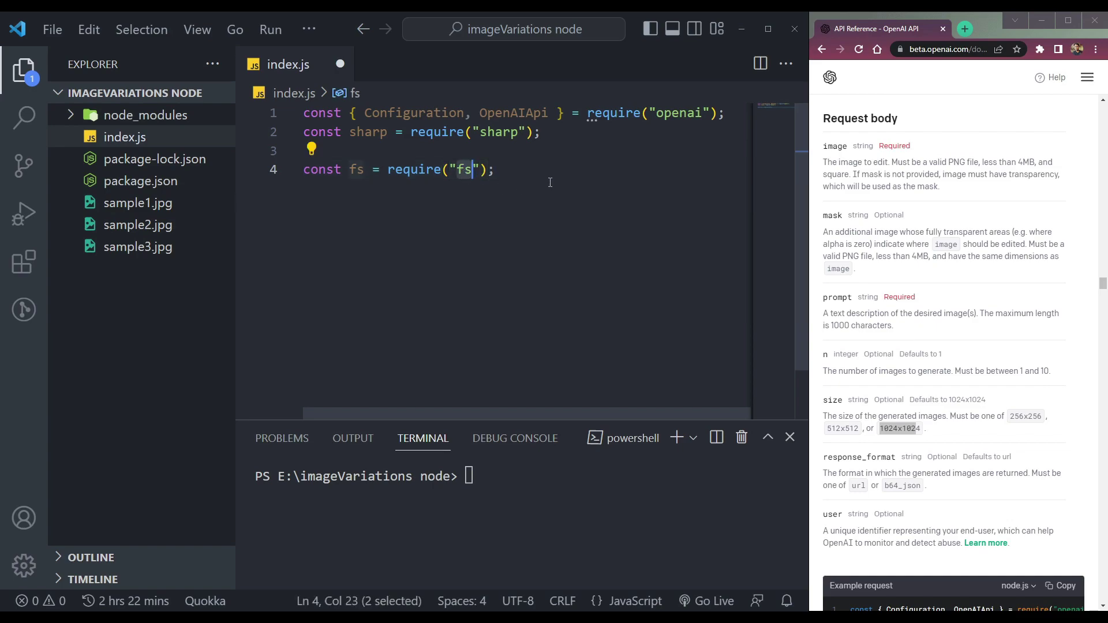
key("End")
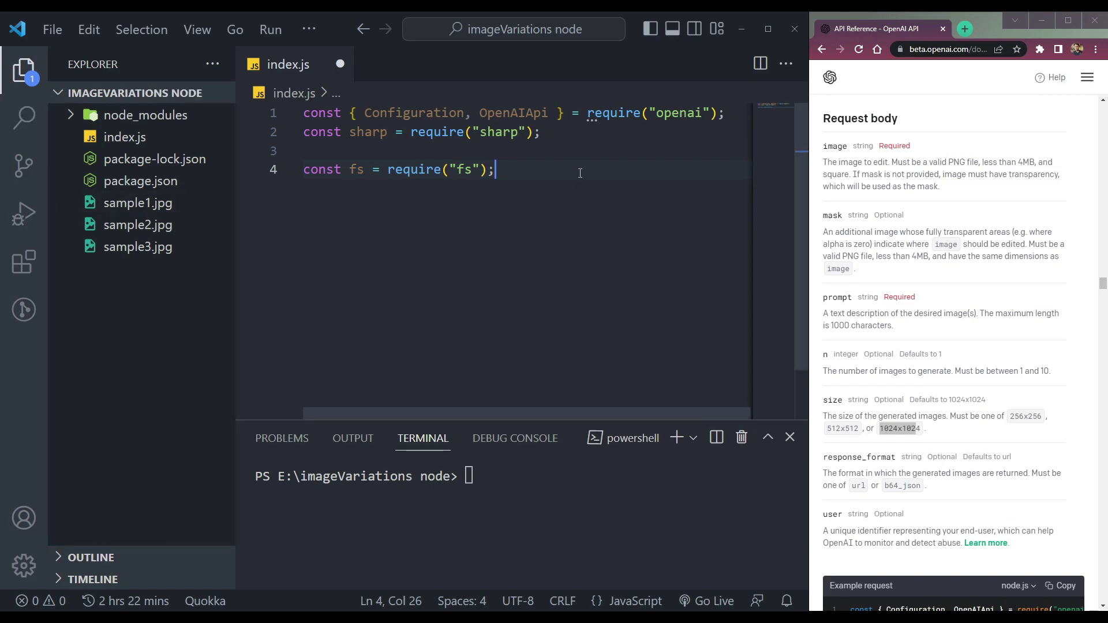
- Add the Configuration object with an apiKey and go to the API keys page
key("Return")
key("Return")
key("ctrl+v")
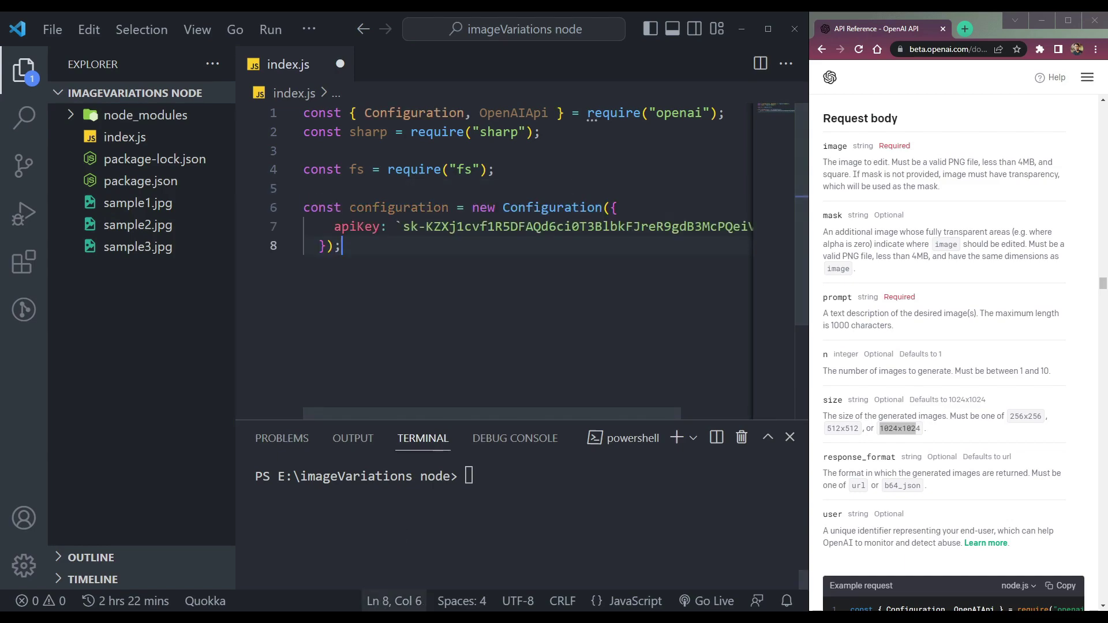
left_click(1088, 78)
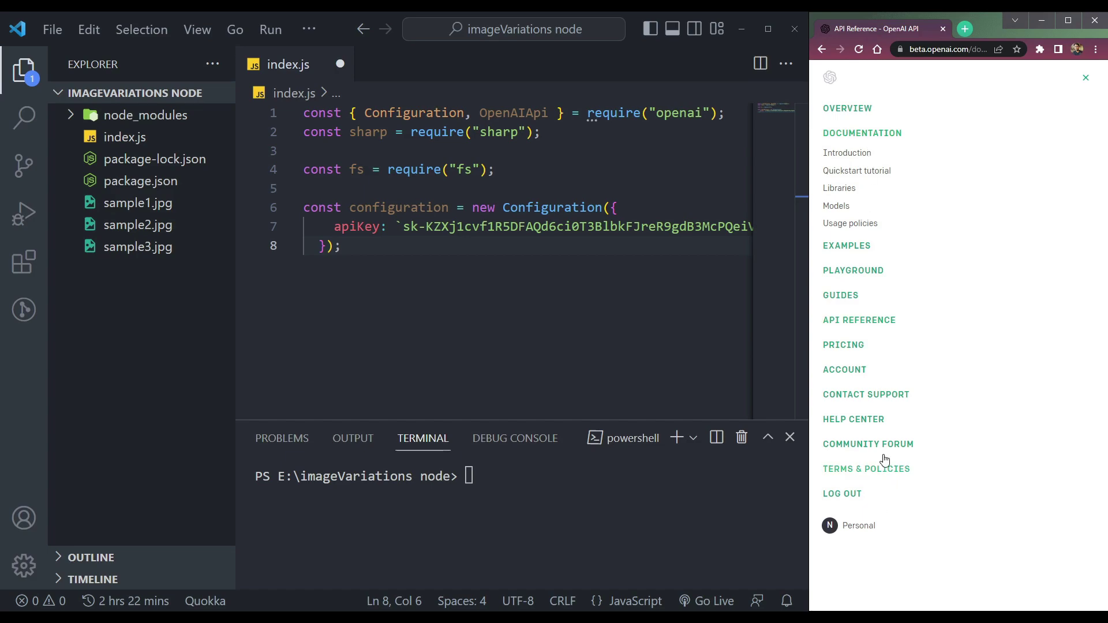
left_click(846, 530)
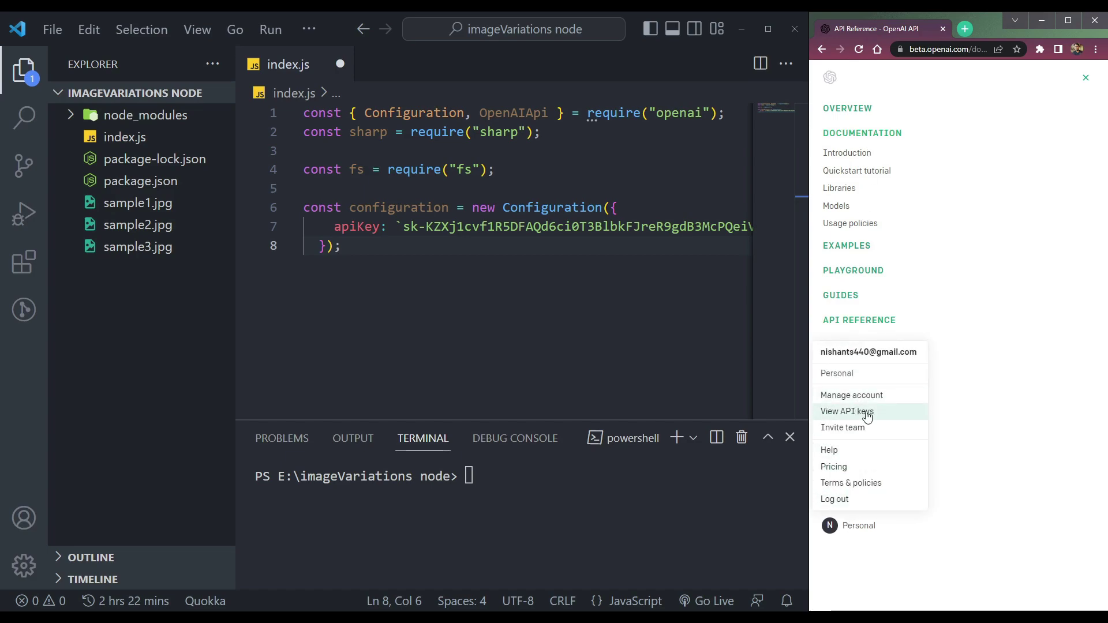
left_click(873, 413)
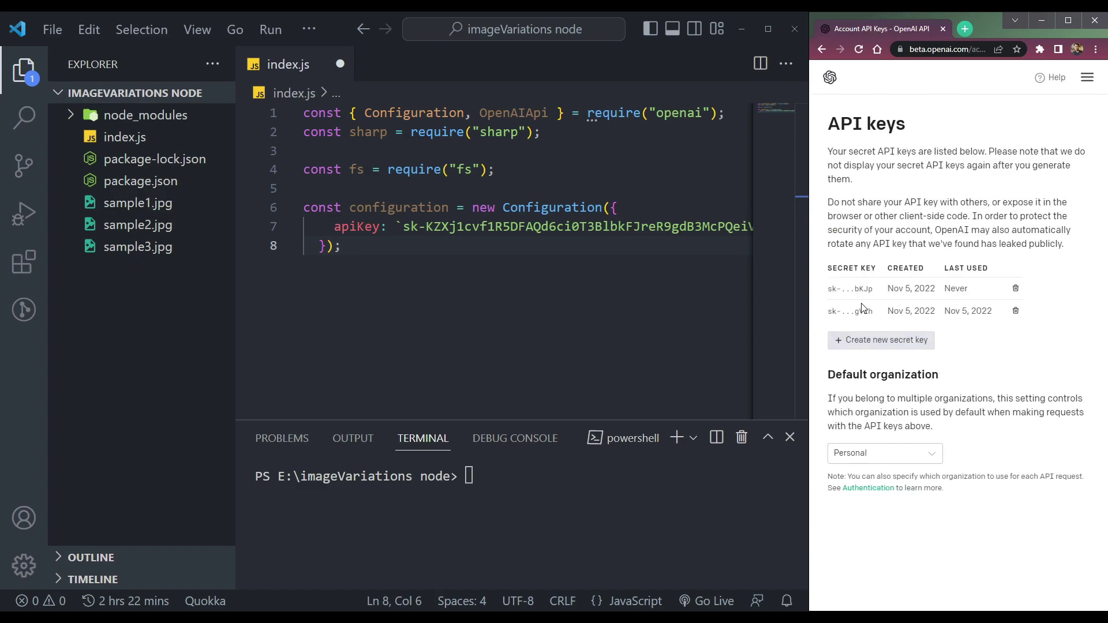
- Review the secret API keys table, then return to the Create image edit docs
left_click(1087, 77)
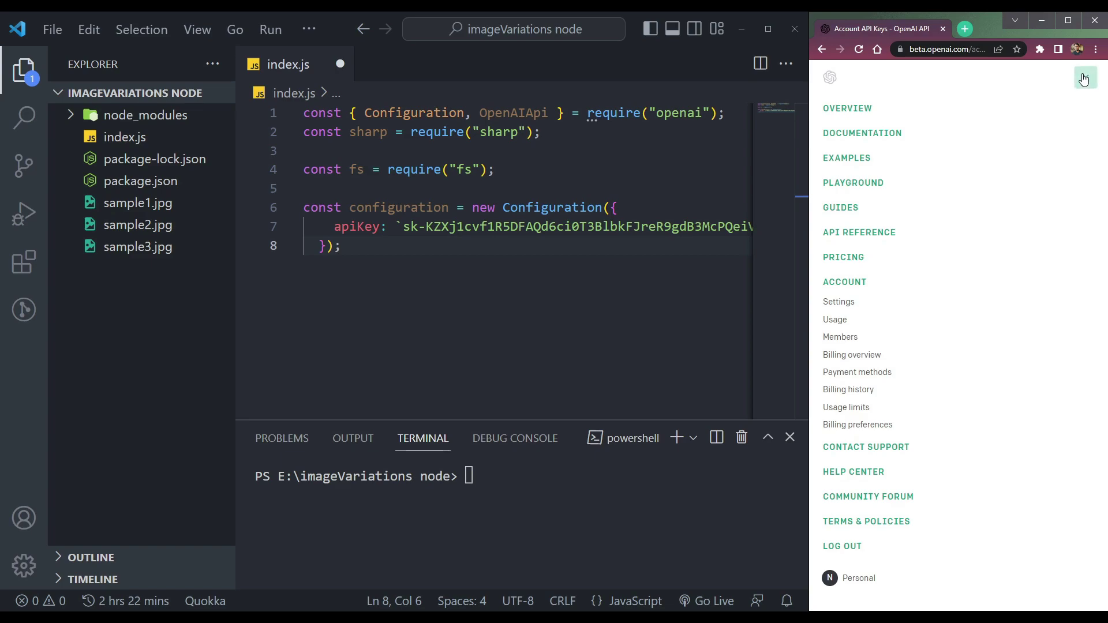
left_click(1086, 78)
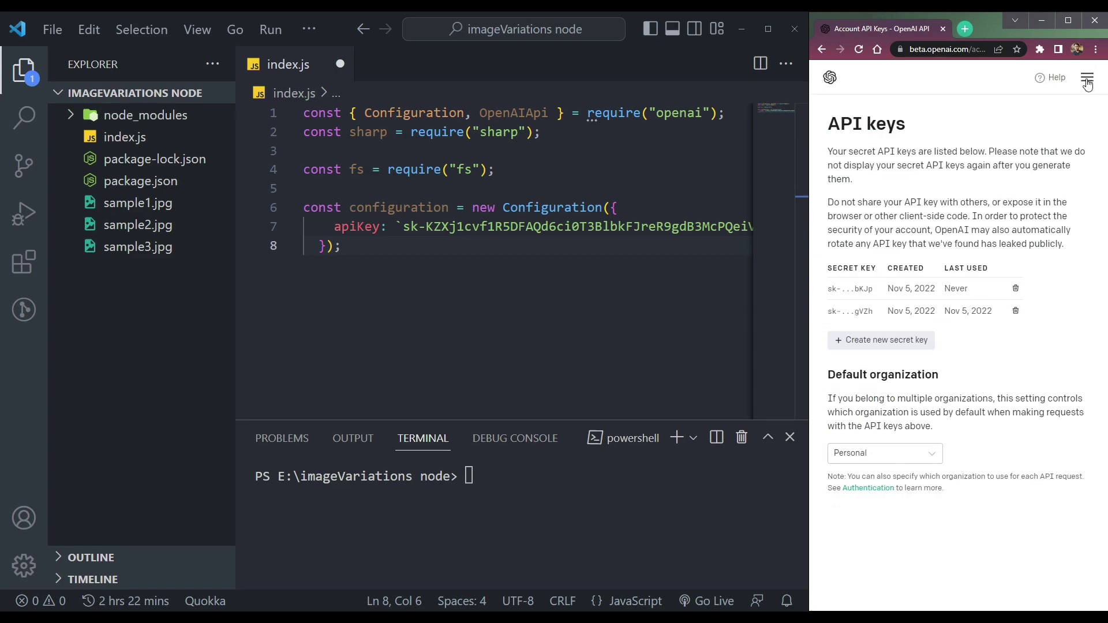
left_click(823, 49)
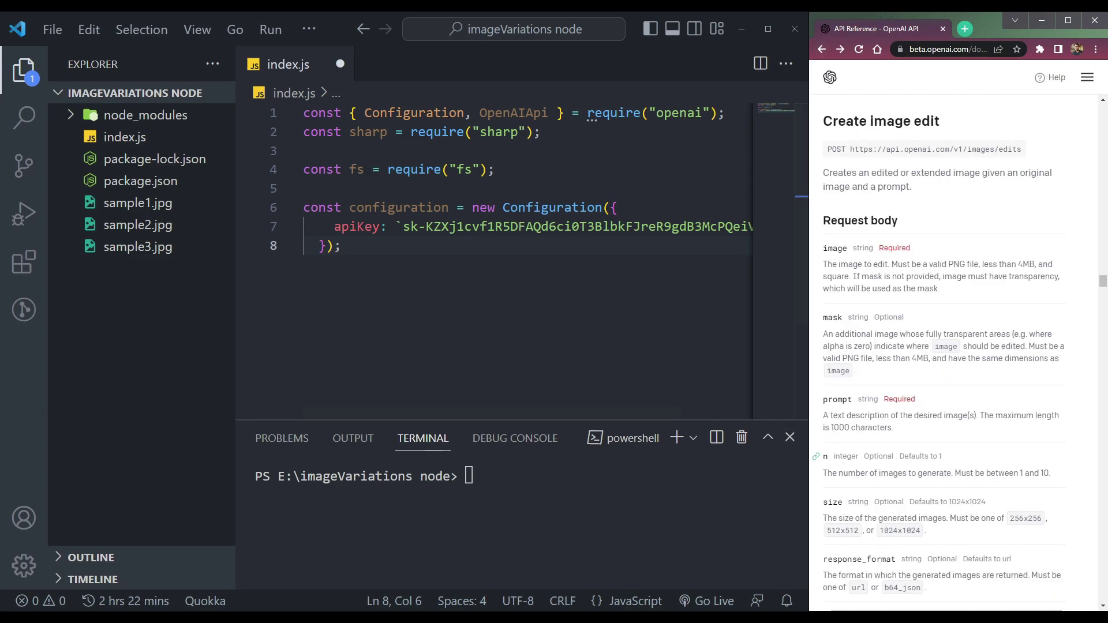
- Save index.js and review the configuration object's Configuration and apiKey
left_click(446, 325)
key("Return")
key("ctrl+s")
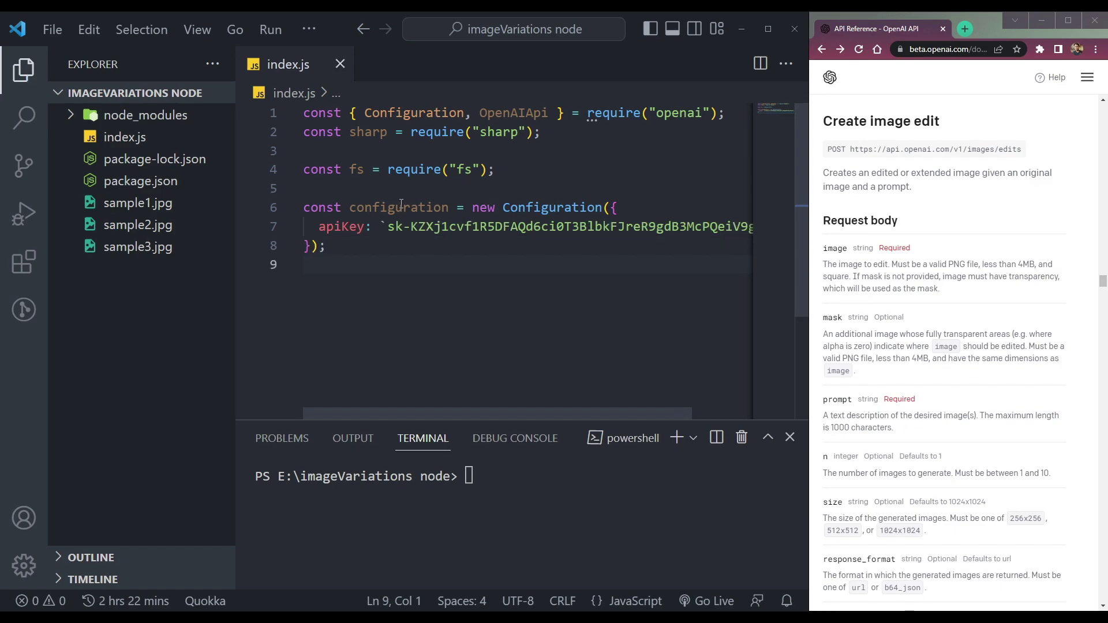
double_click(401, 206)
left_click(380, 246)
double_click(341, 226)
left_click(519, 208)
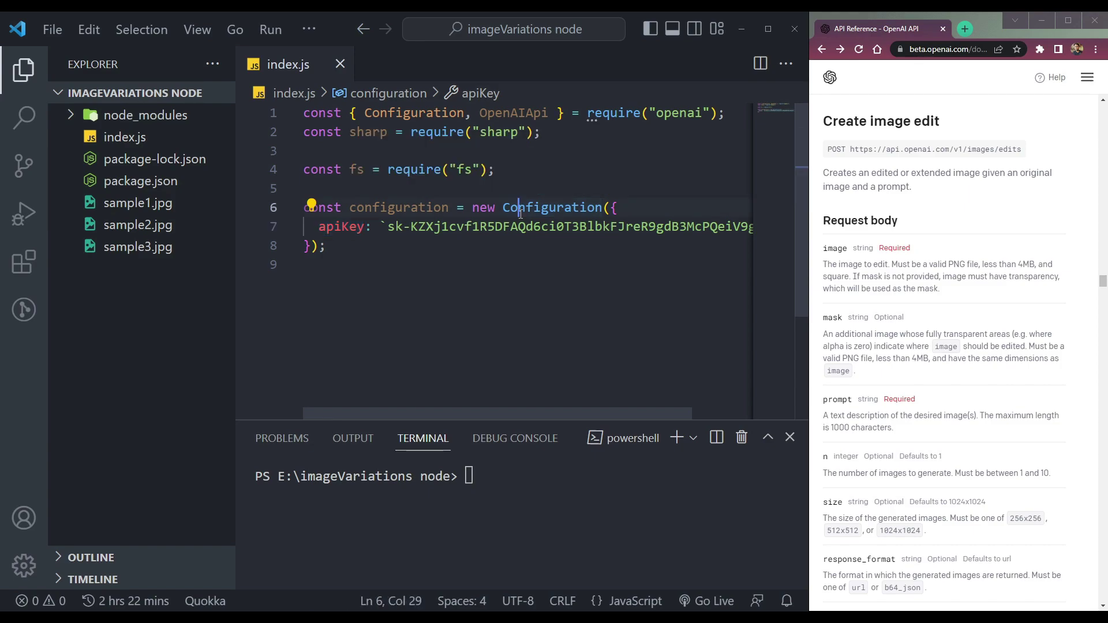
double_click(520, 208)
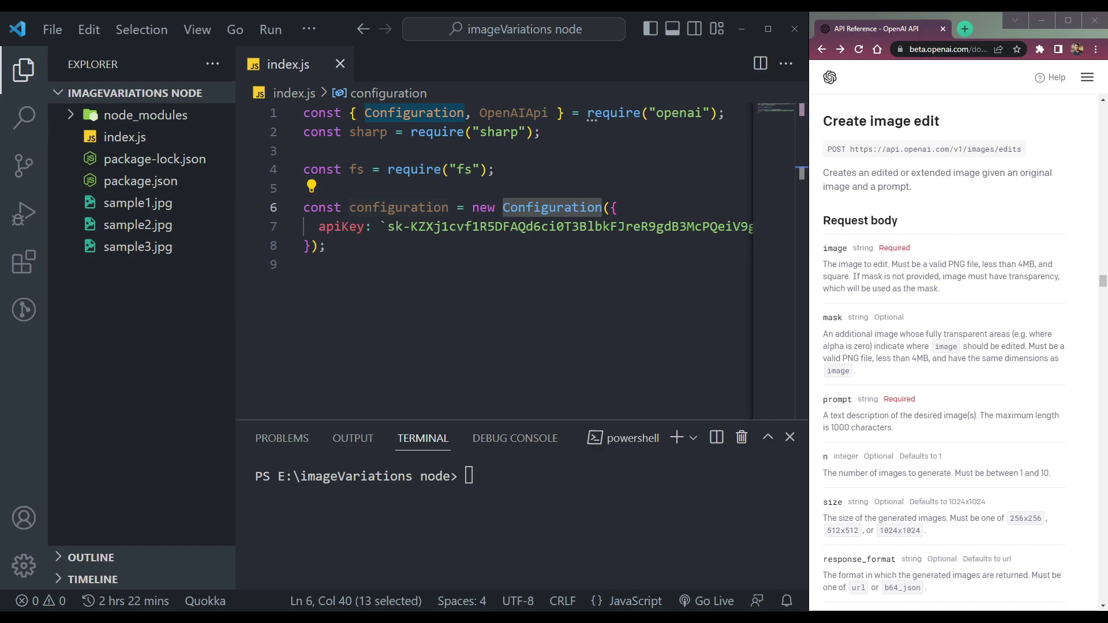
left_click(635, 311)
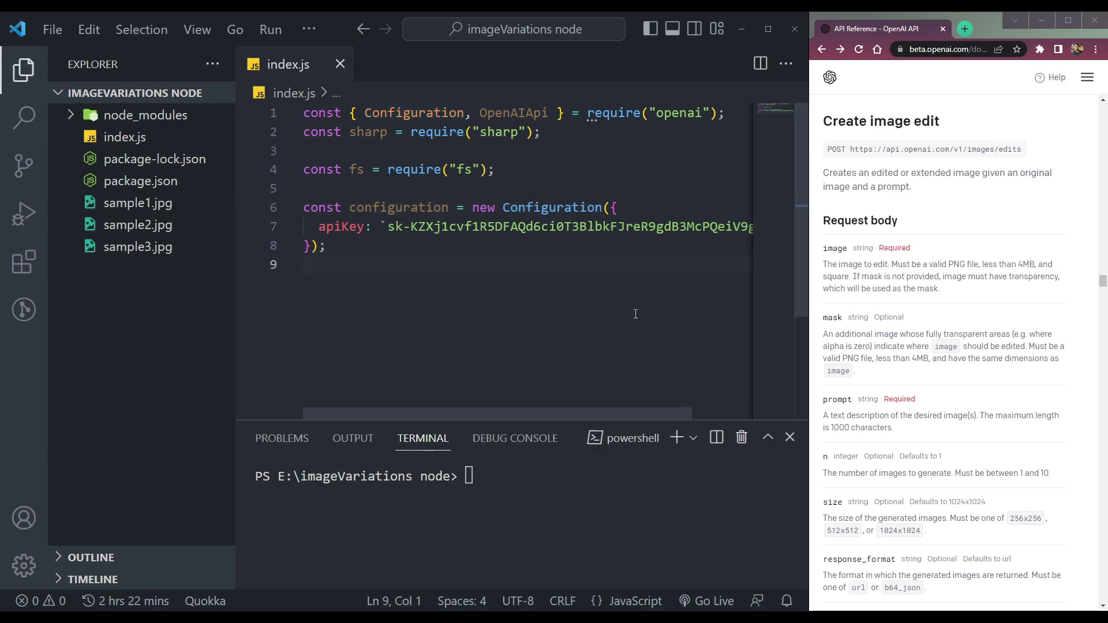
- Add const openai = new OpenAIApi(configuration); on line 10 and check configuration's definition
key("Return")
type("const openai = new OpenAIApi(configuration);")
double_click(514, 112)
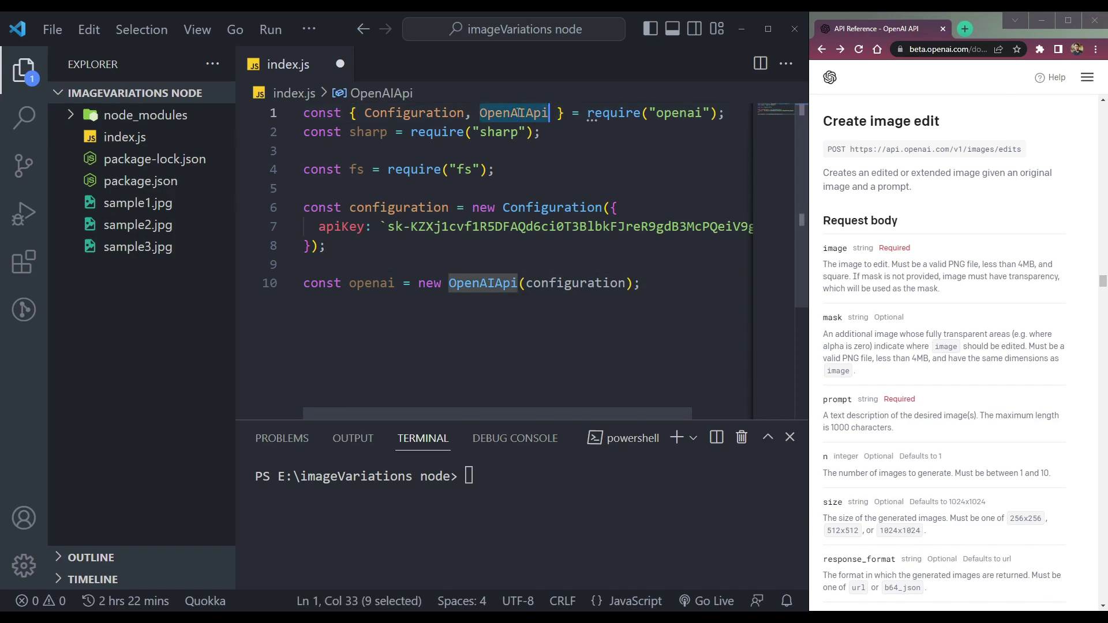
left_click(557, 283)
double_click(557, 284)
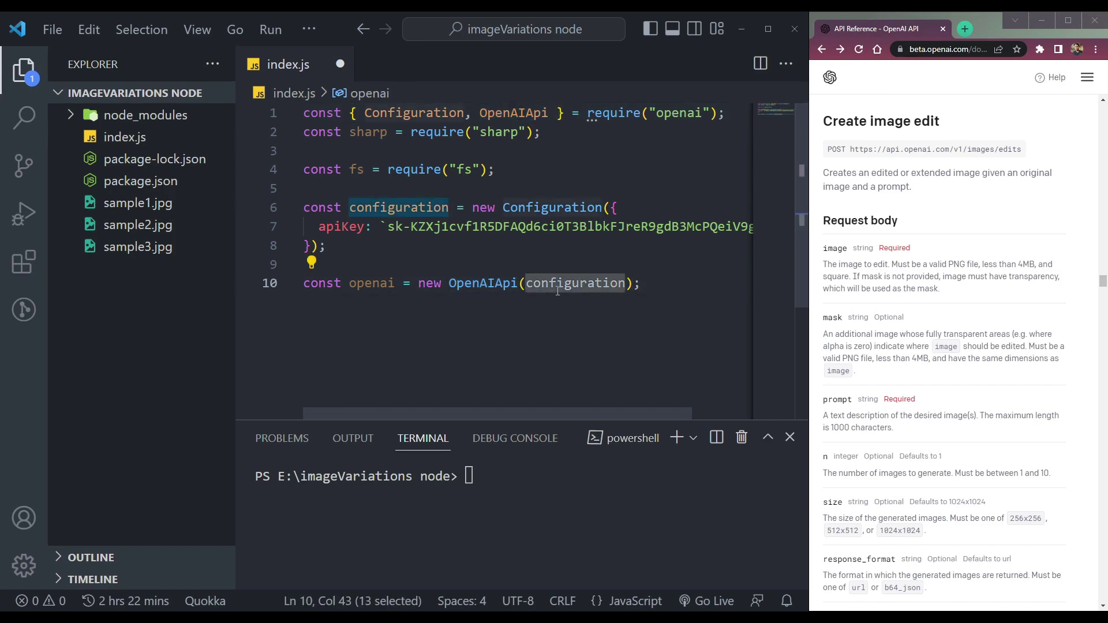
key("F12")
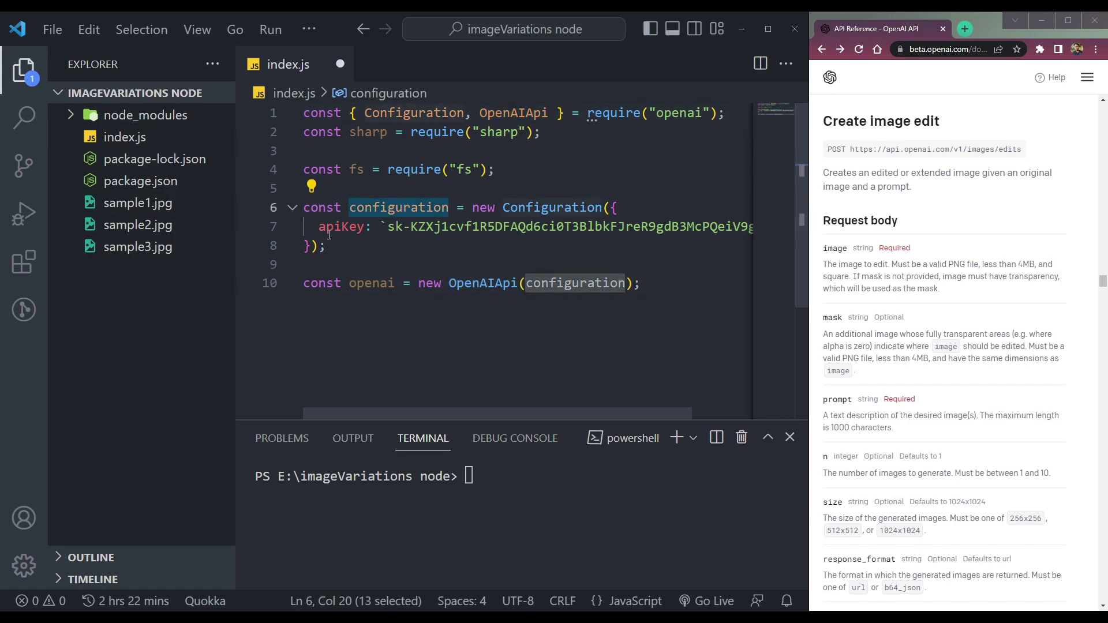
left_click(446, 366)
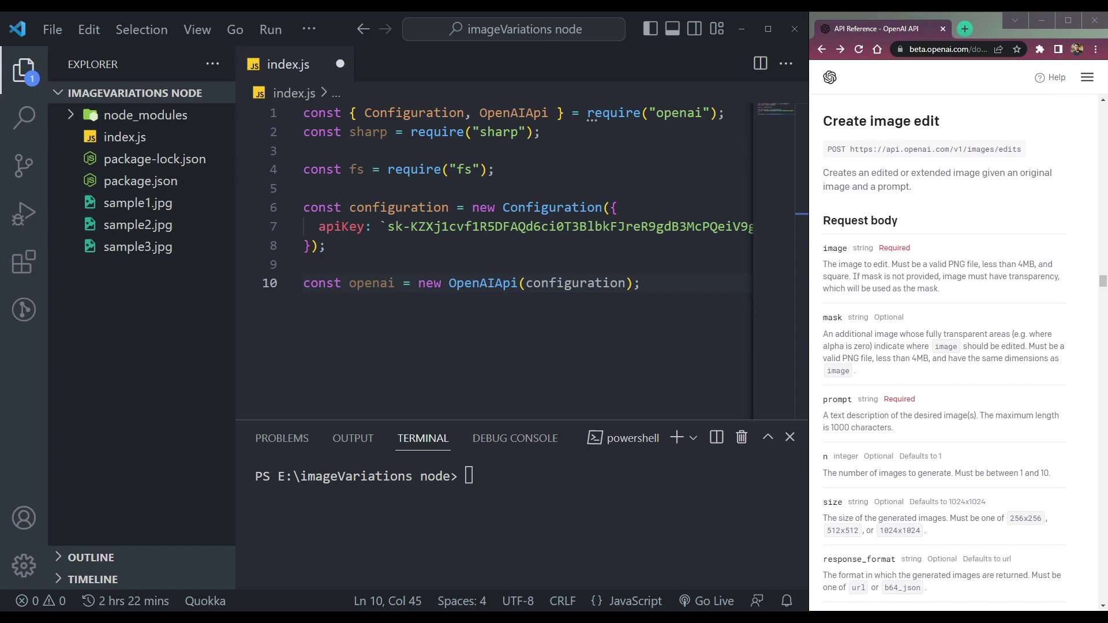
- Paste the getImage function with inputFile sample1.jpg and an outputFile name
key("Return")
key("Return")
key("Return")
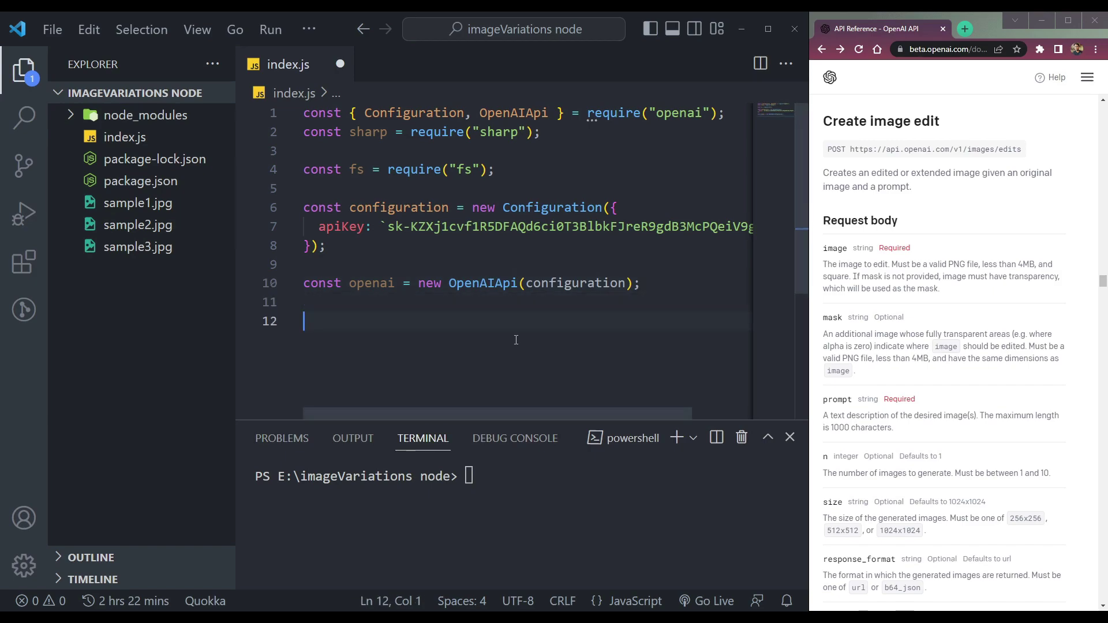
type("const getImage = () => {     let inputFile = \"sample2.jpg\";     let outputFile = `${id}.png`;     sharp(inputFile)       .resize({ height: 512, width: 512 })       .toFile(outputFile)       .then(() => generateImage())       .catch(function () {         console.log(\"Error occured\");       });   };")
left_click(381, 219)
double_click(381, 202)
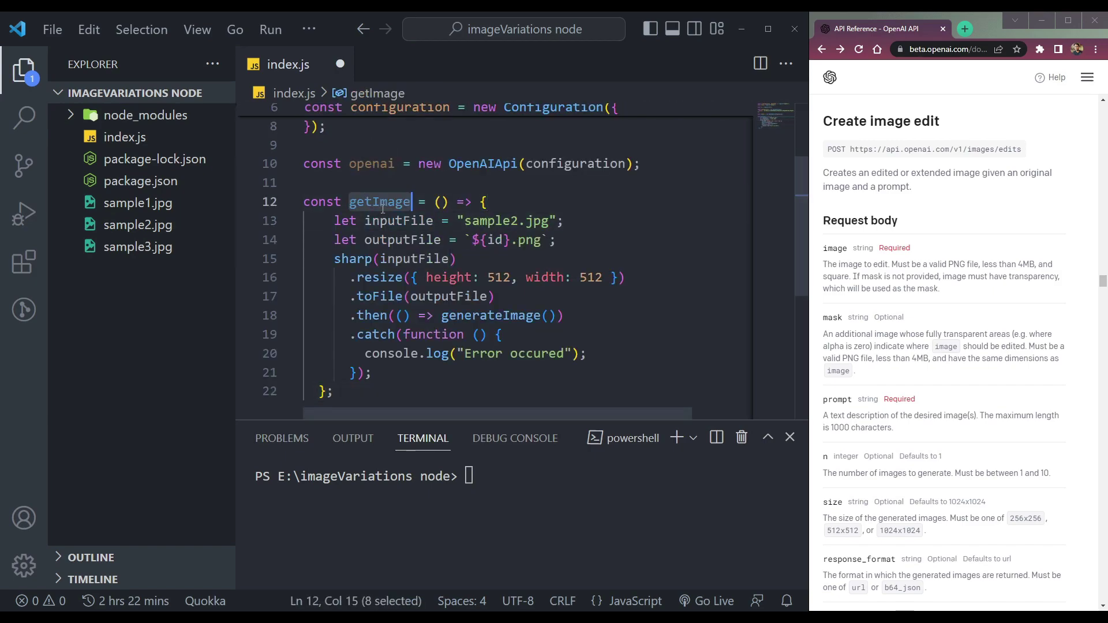
left_click(515, 221)
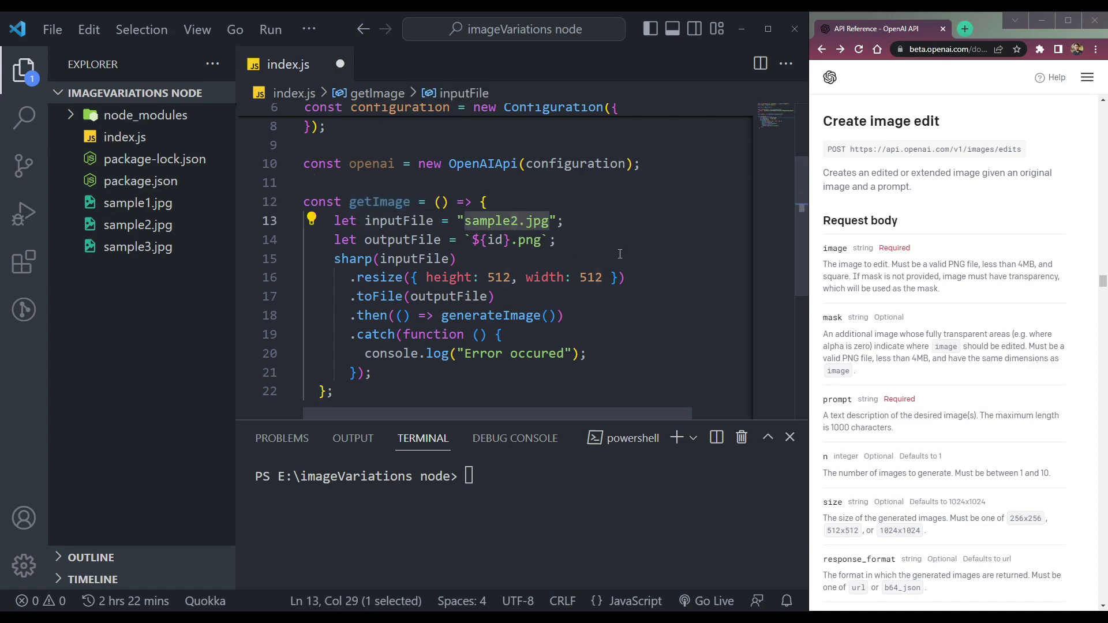
type("1")
double_click(404, 220)
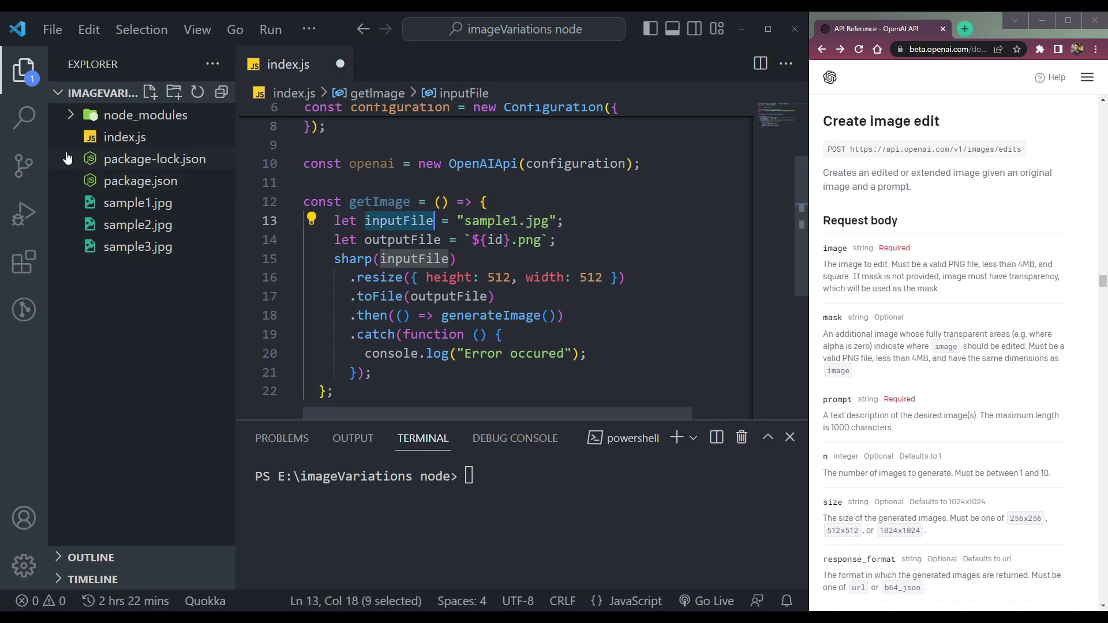
double_click(402, 239)
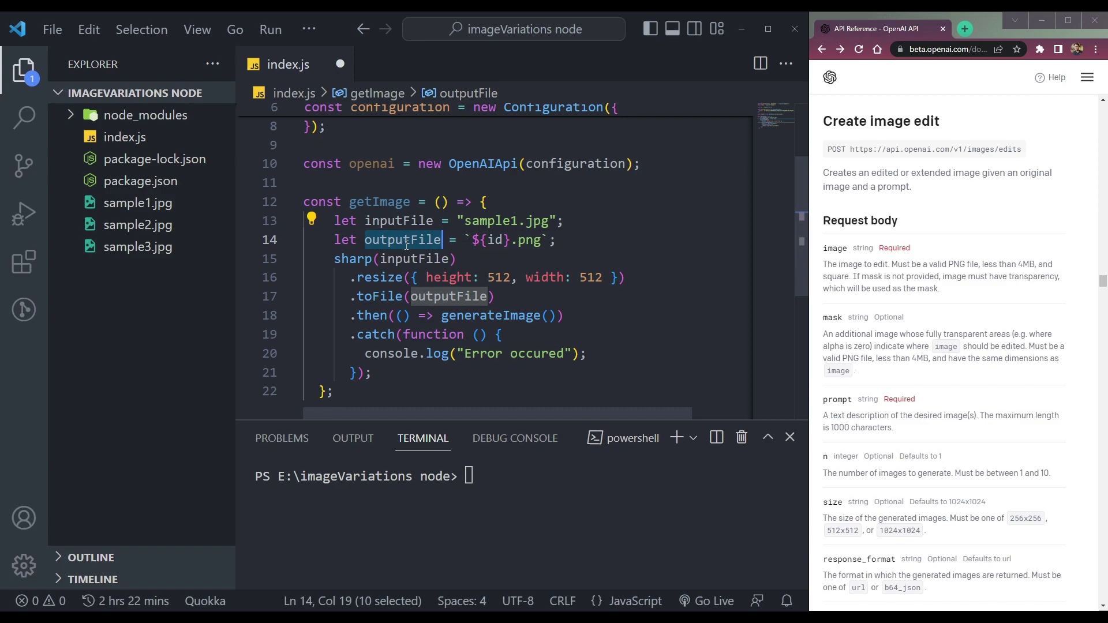
- Review the id-based .png output name and the sharp call, and save the script
left_click_drag(490, 241, 505, 240)
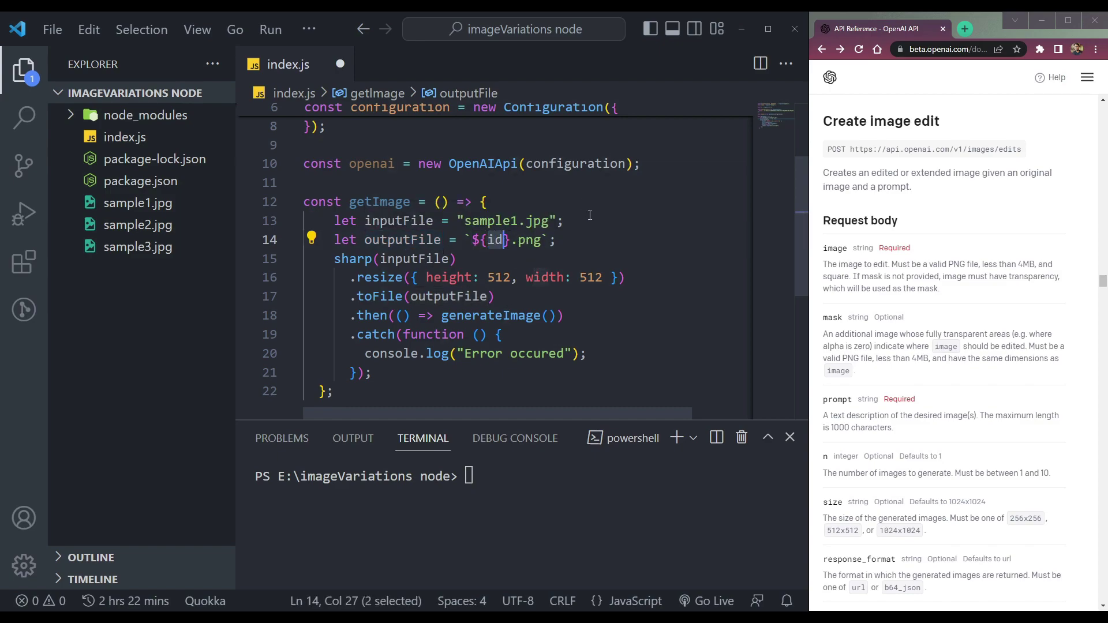
double_click(540, 241)
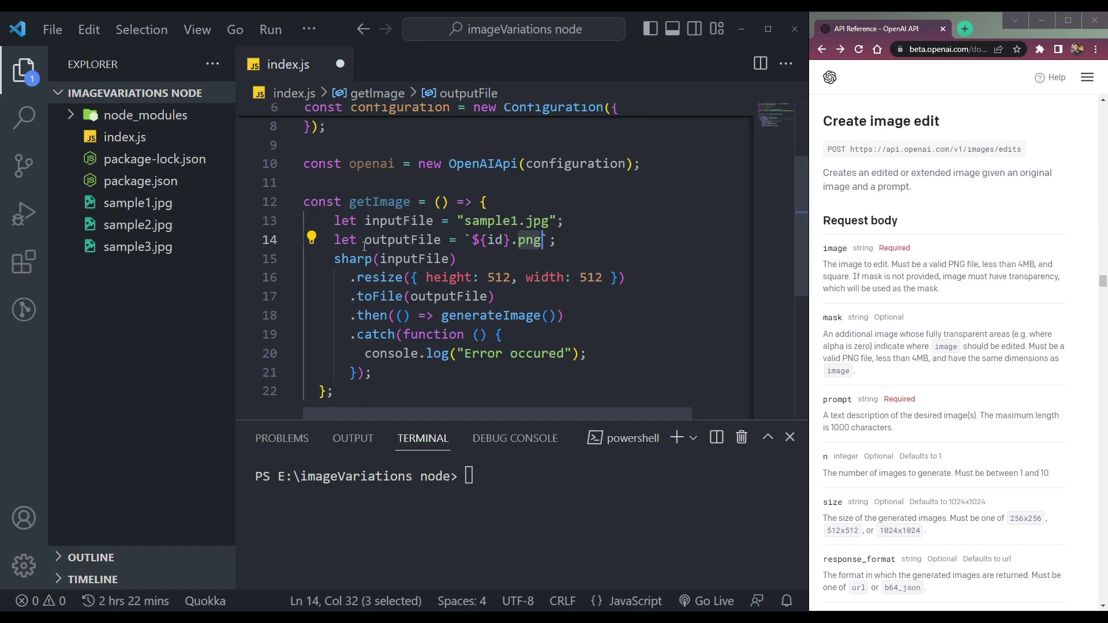
double_click(399, 241)
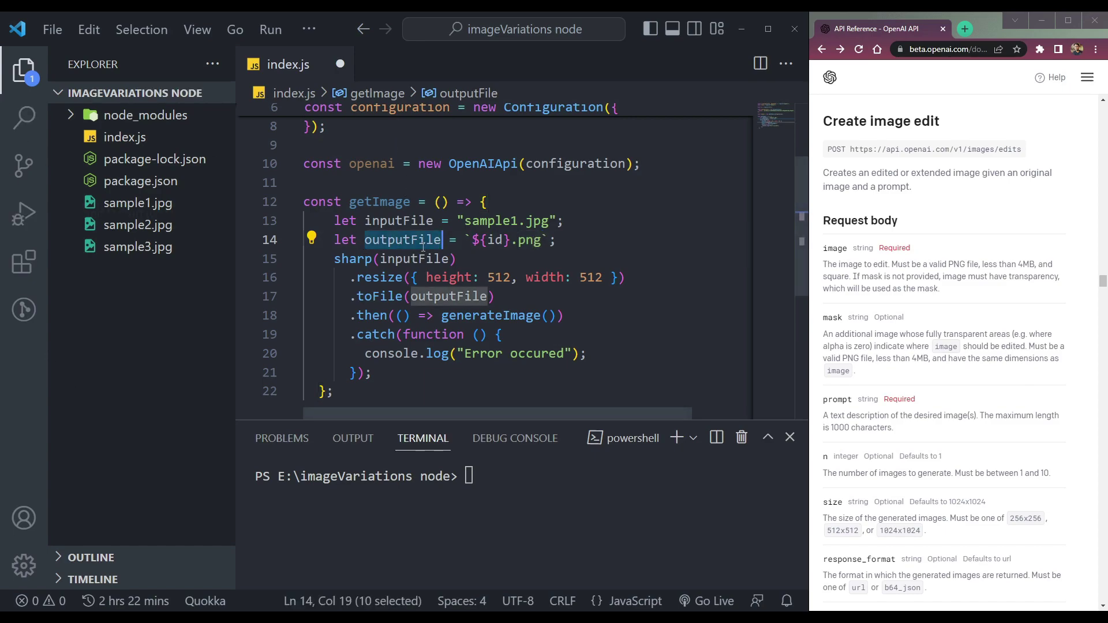
double_click(363, 258)
key("ctrl+s")
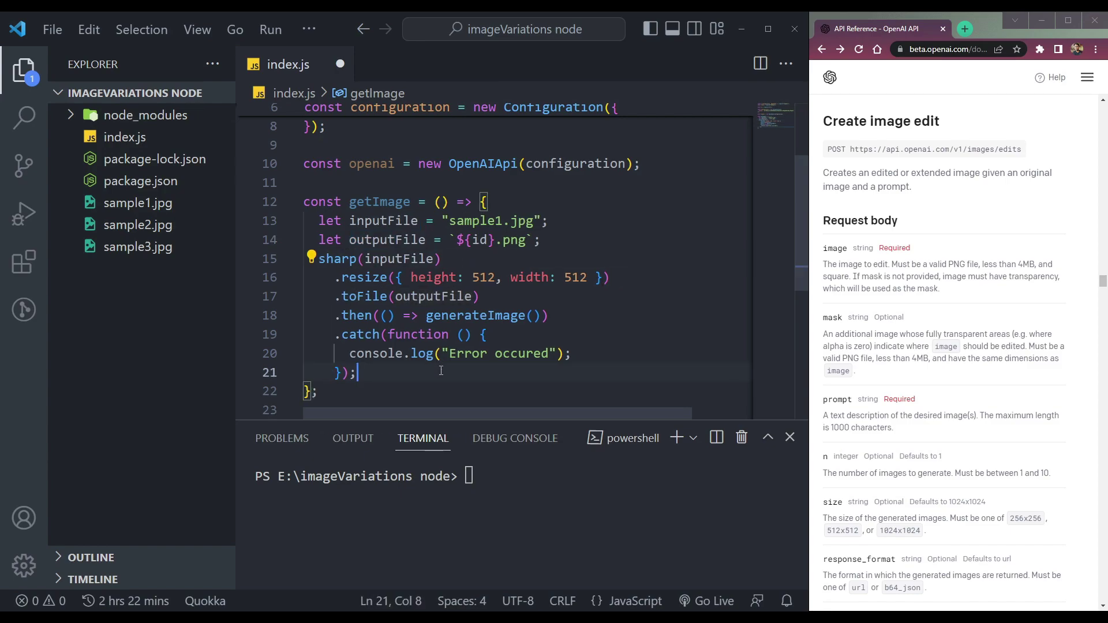
left_click(356, 373)
double_click(479, 240)
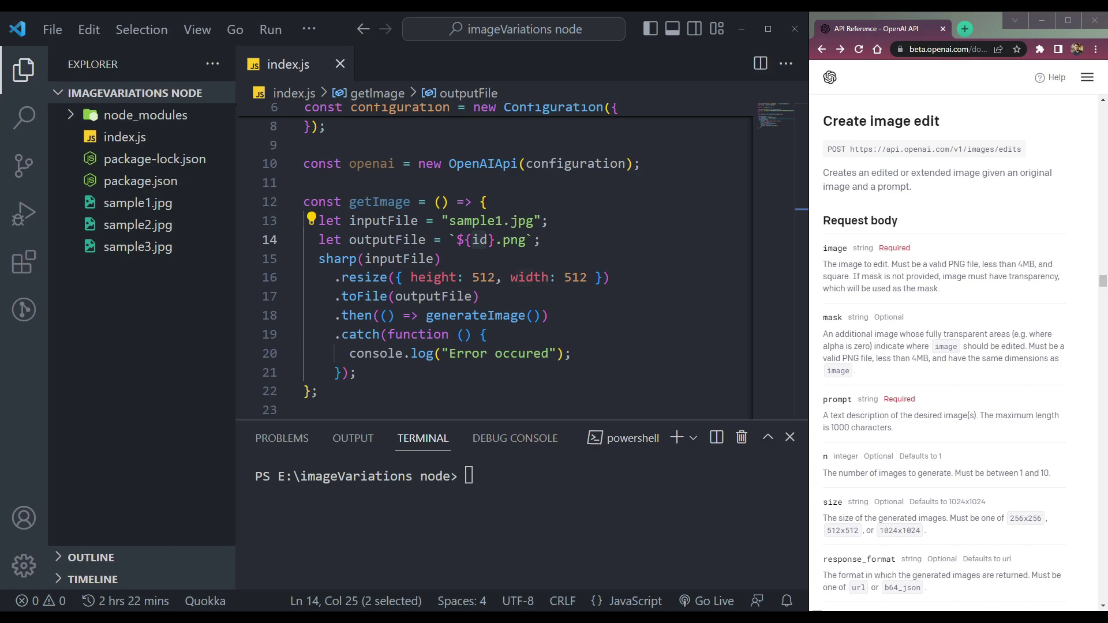
scroll(600, 134, "up", 2)
left_click(600, 139)
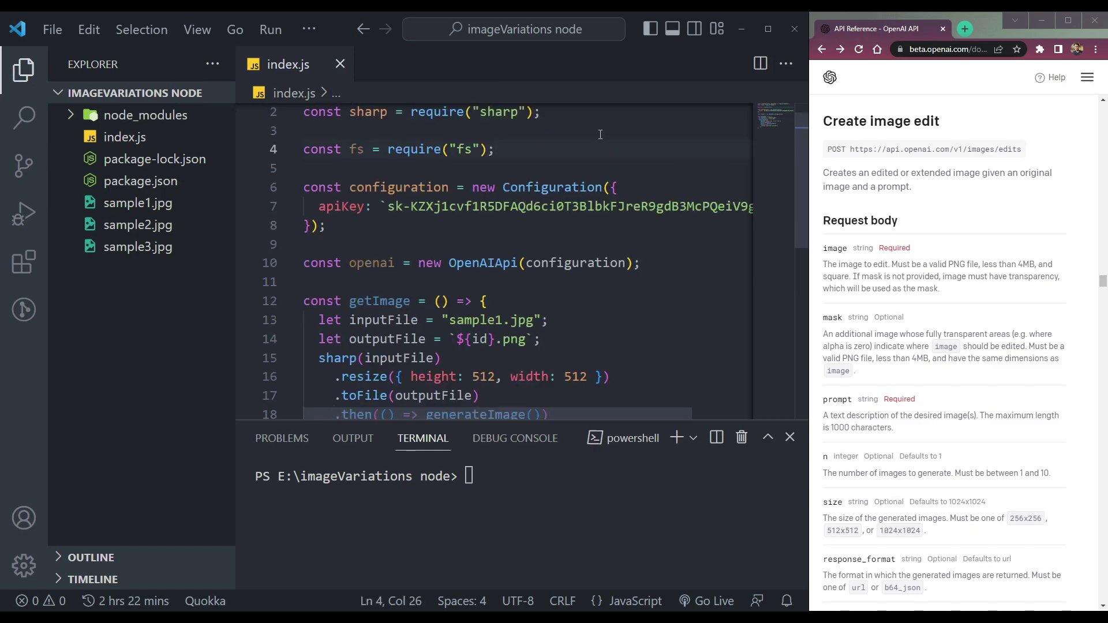
key("Down")
type("var id = \"id\" + Math.random().toString(16).slice(2);")
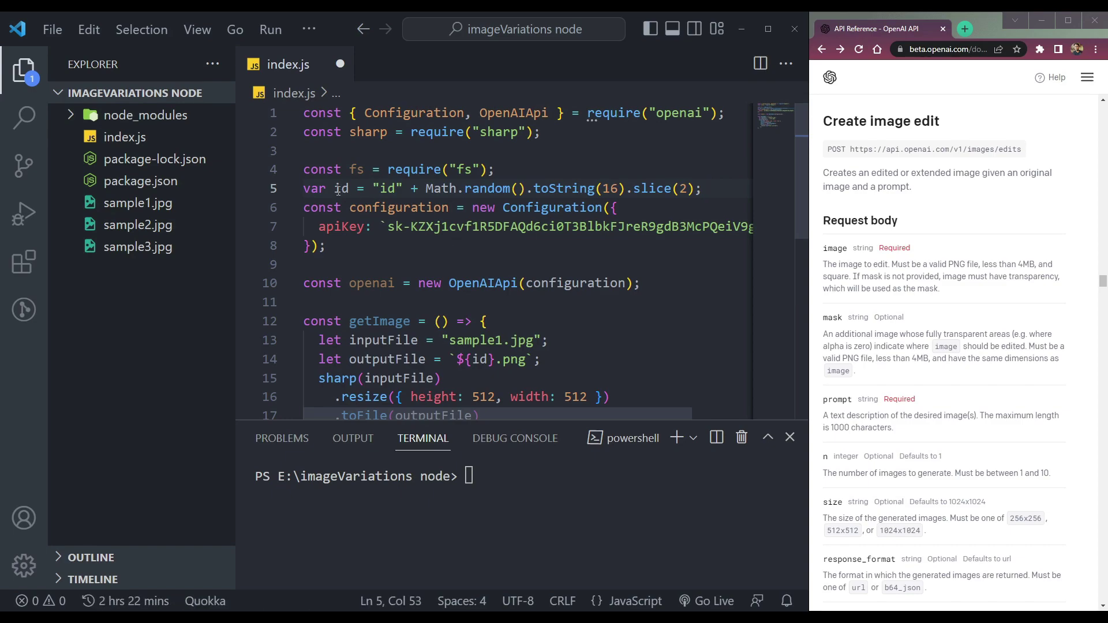
double_click(342, 188)
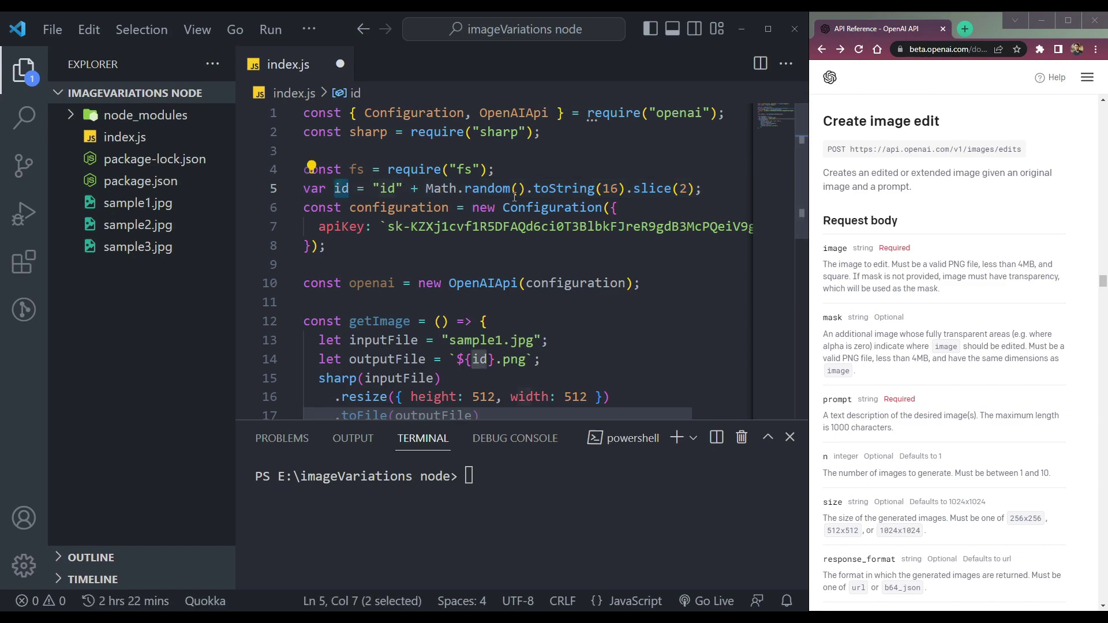
scroll(537, 243, "down", 4)
scroll(541, 319, "up", 3)
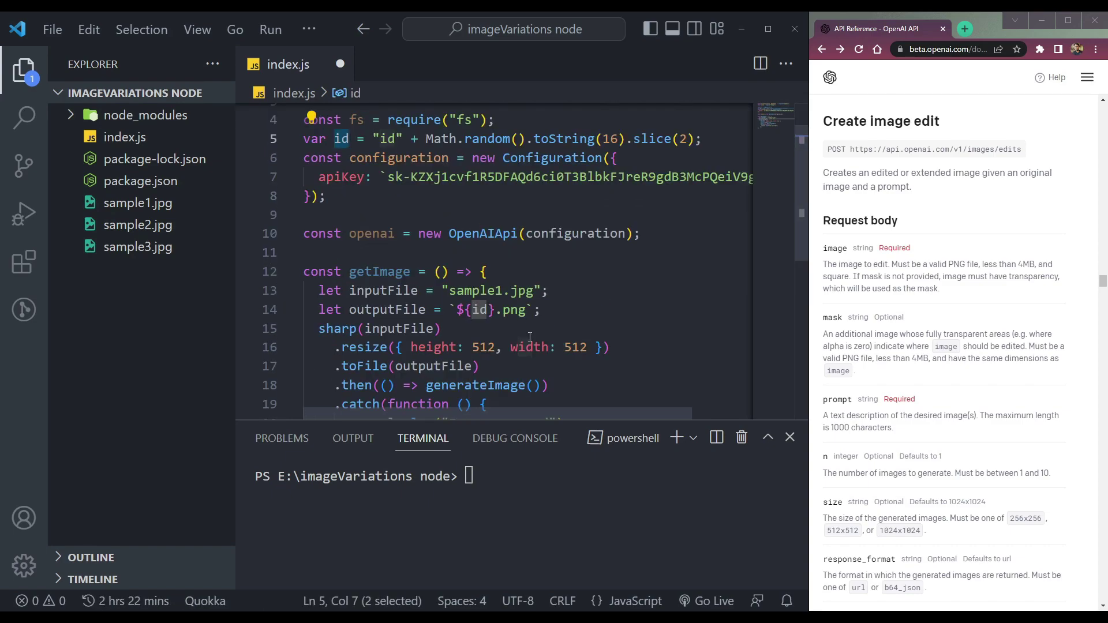
scroll(530, 337, "down", 3)
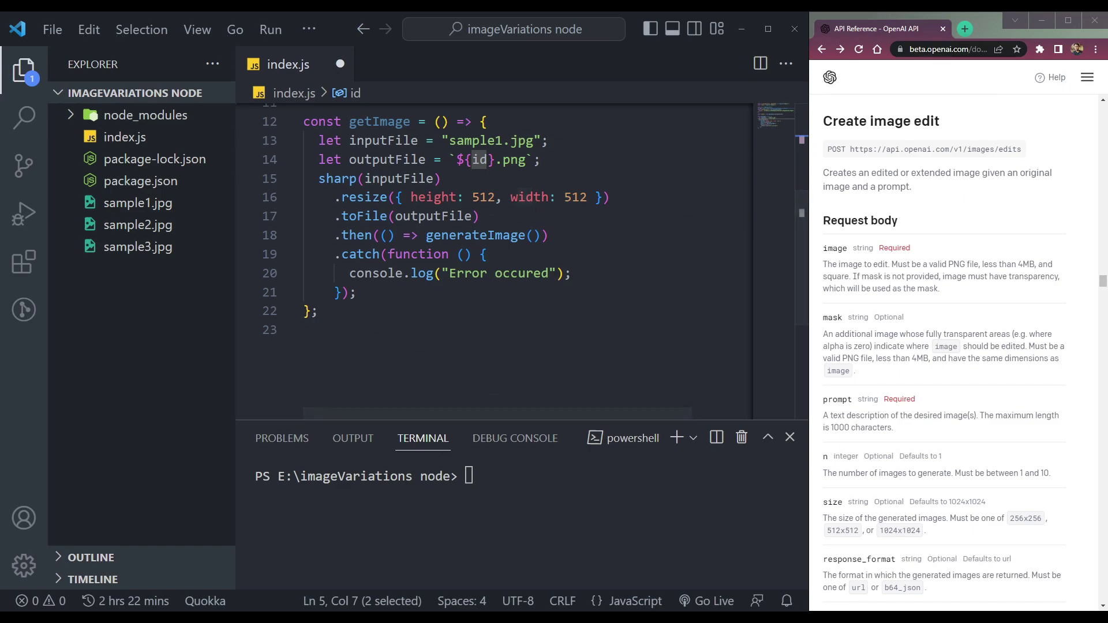
double_click(364, 197)
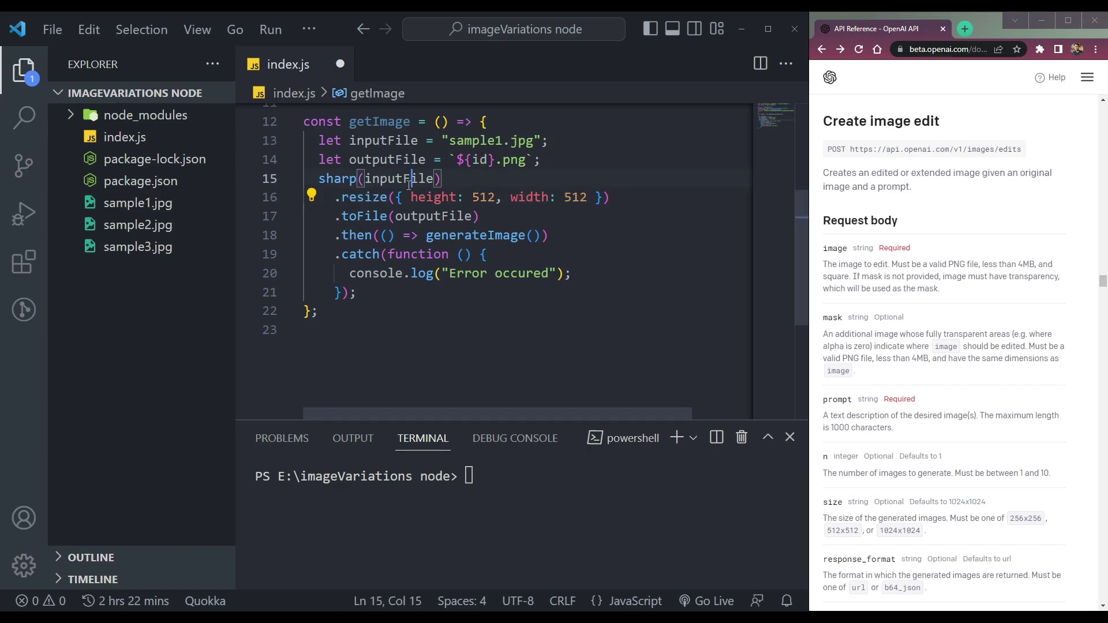
double_click(393, 179)
double_click(380, 140)
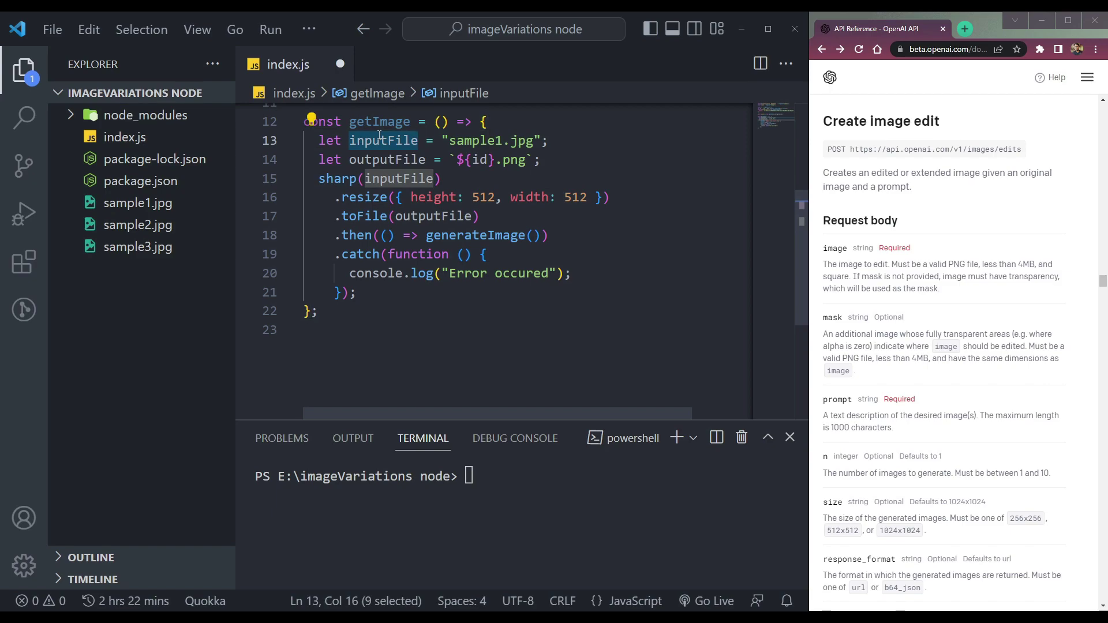
left_click(428, 368)
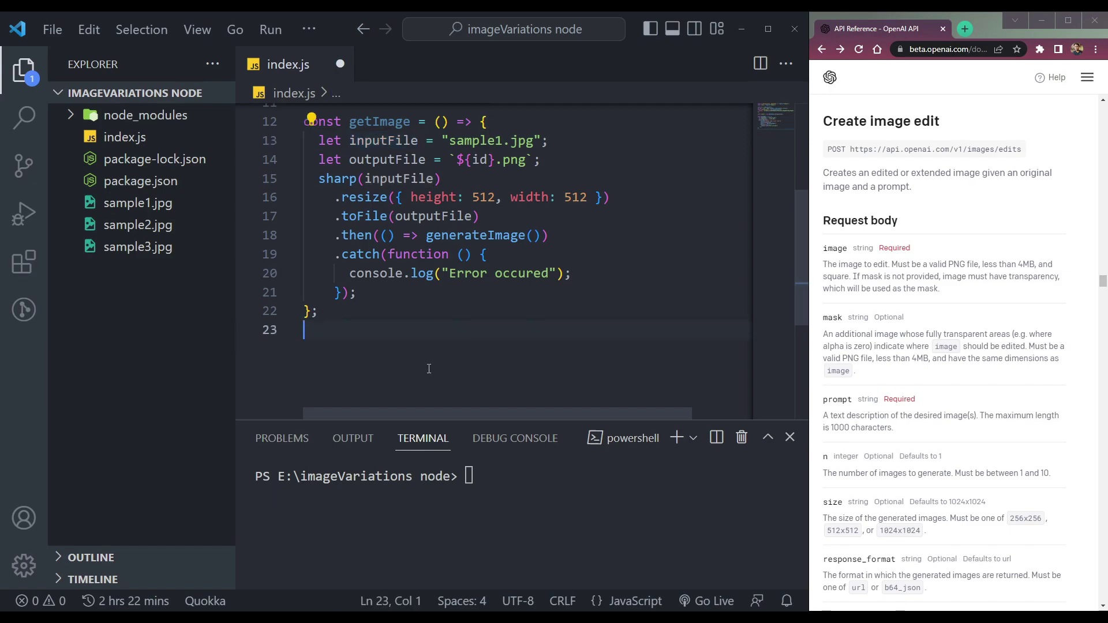
double_click(397, 178)
double_click(349, 178)
key("ctrl+End")
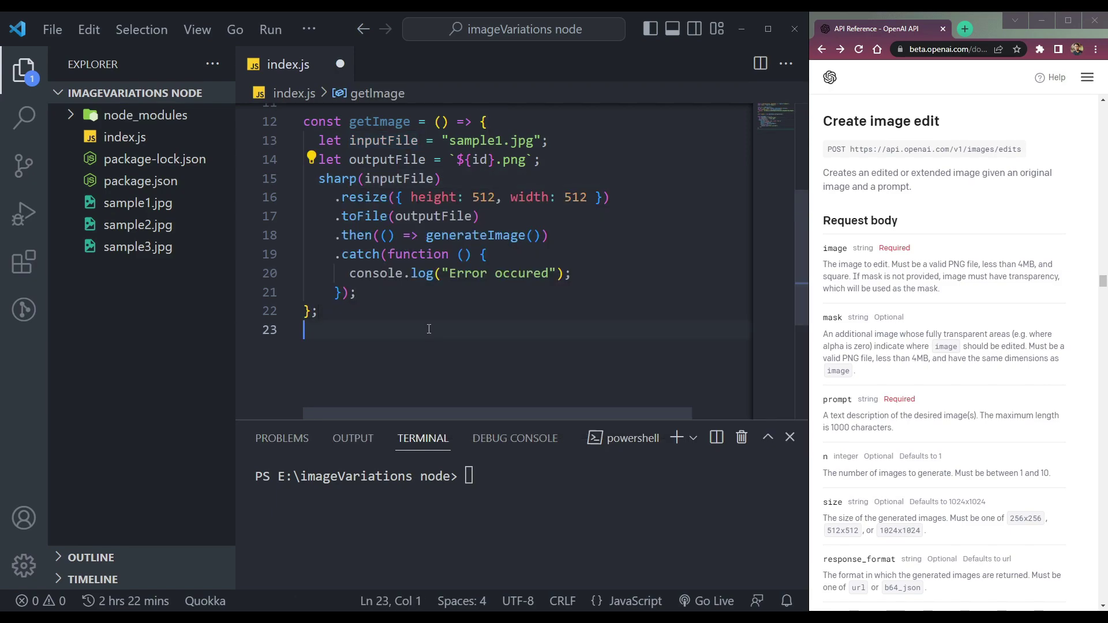
left_click_drag(335, 201, 489, 205)
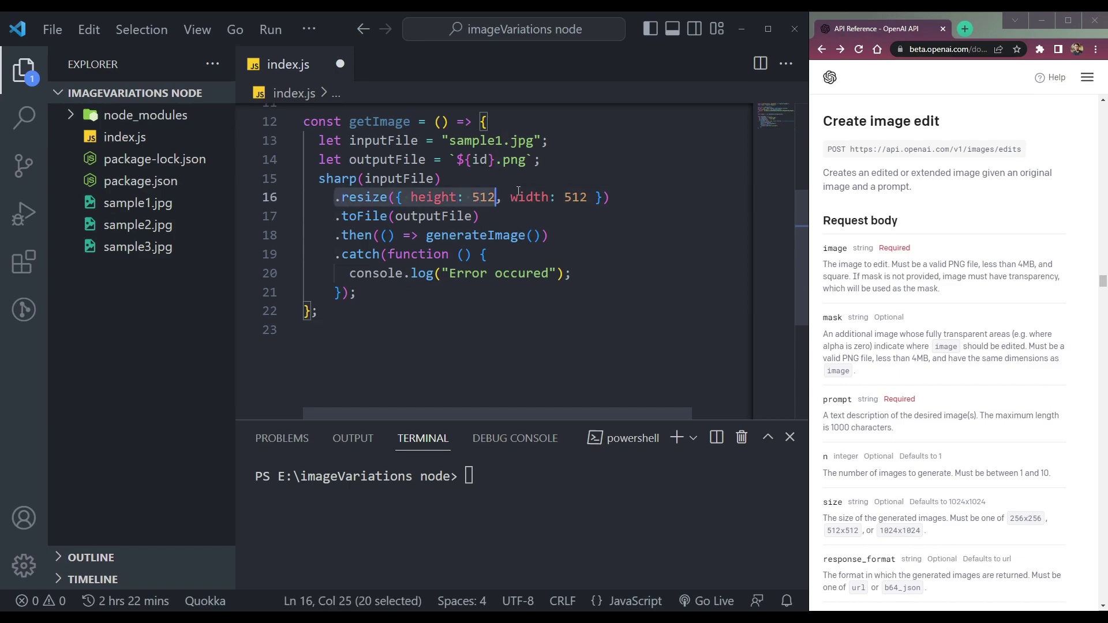
key("shift+End")
double_click(364, 197)
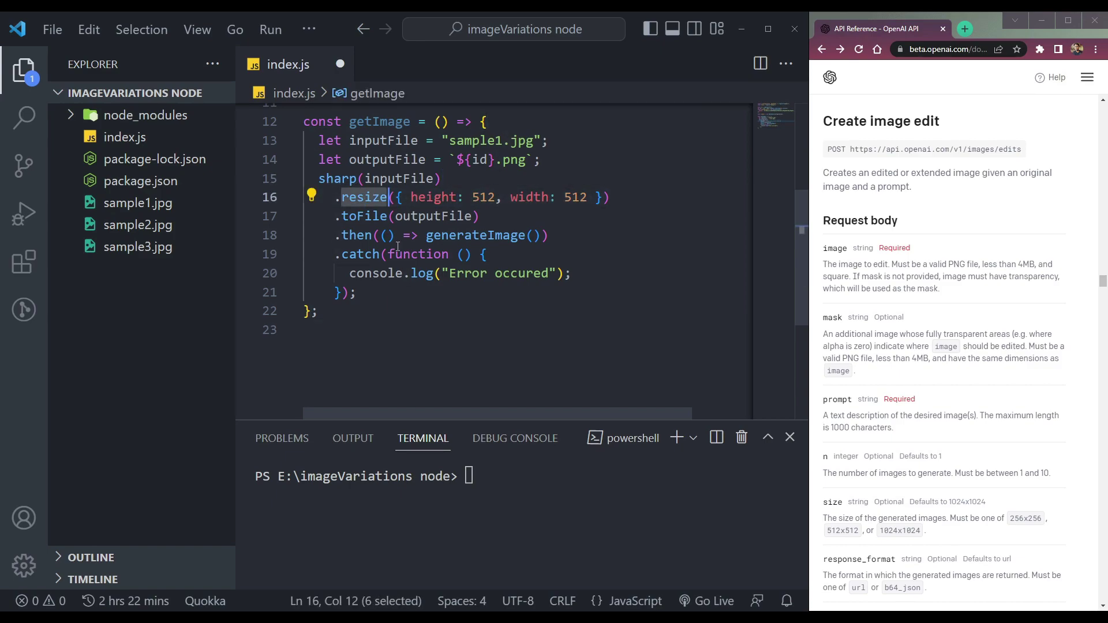
double_click(435, 198)
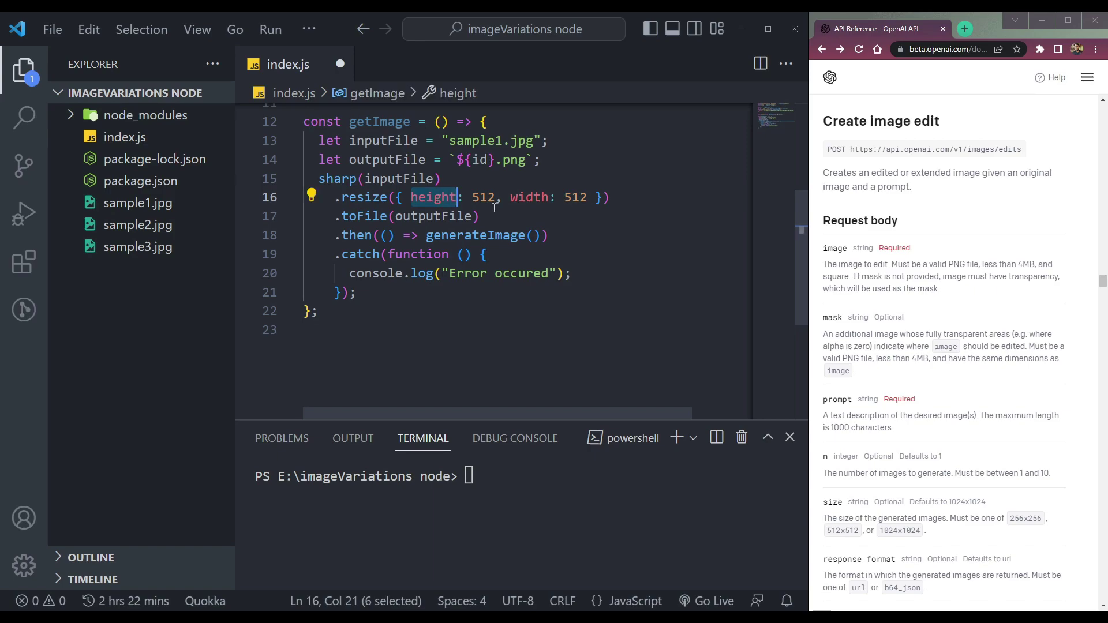
double_click(575, 198)
left_click(391, 398)
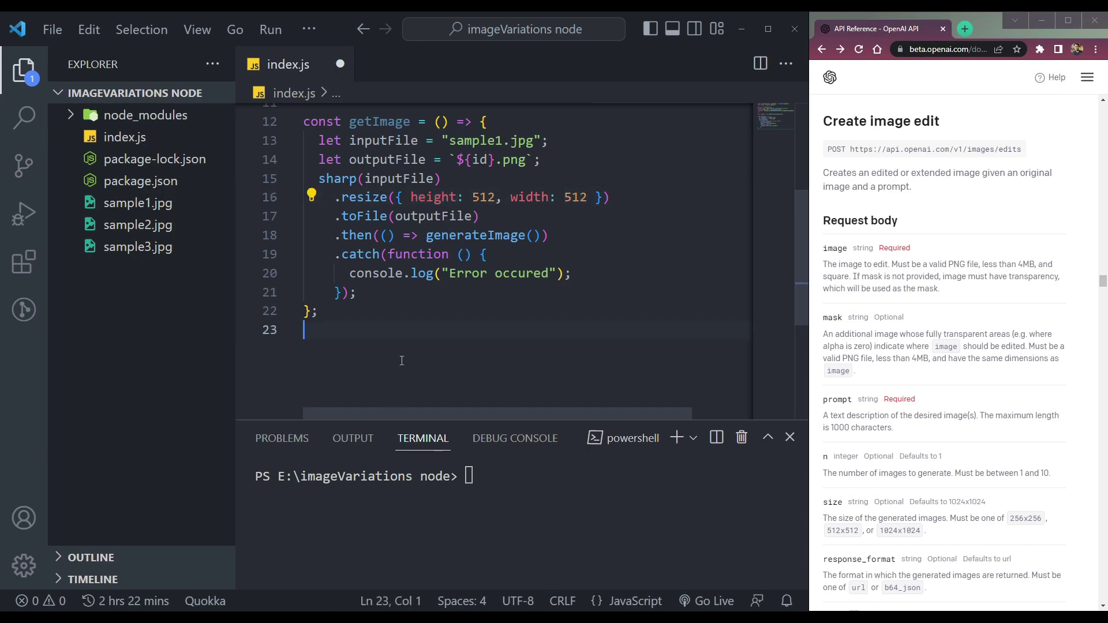
left_click_drag(335, 216, 481, 217)
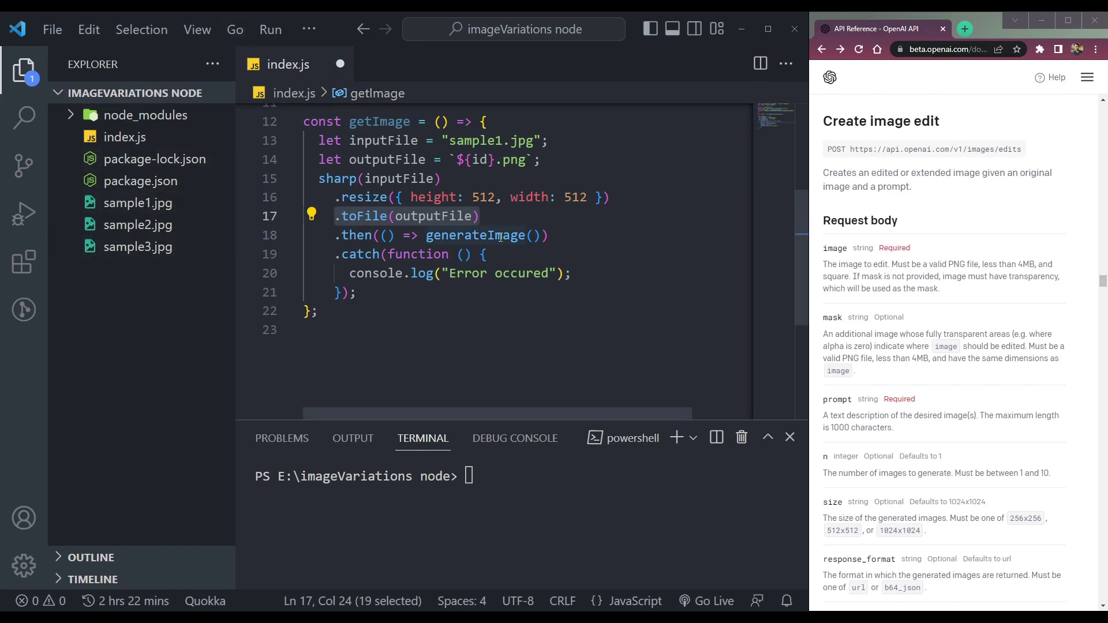
double_click(388, 160)
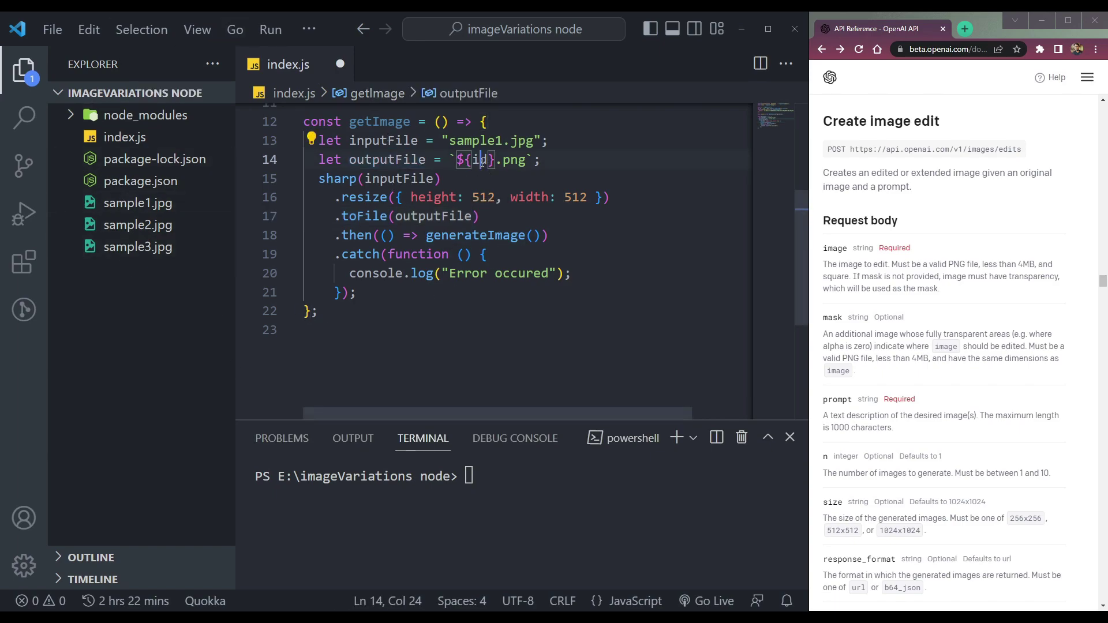
double_click(479, 159)
scroll(497, 289, "up", 2)
scroll(468, 177, "up", 1)
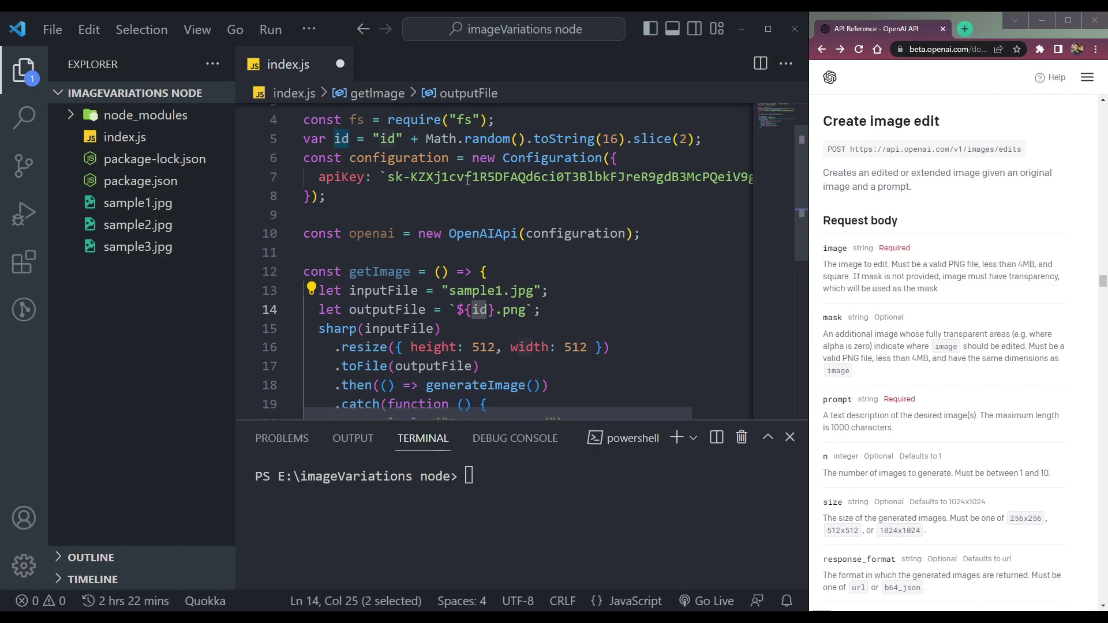
left_click(404, 202)
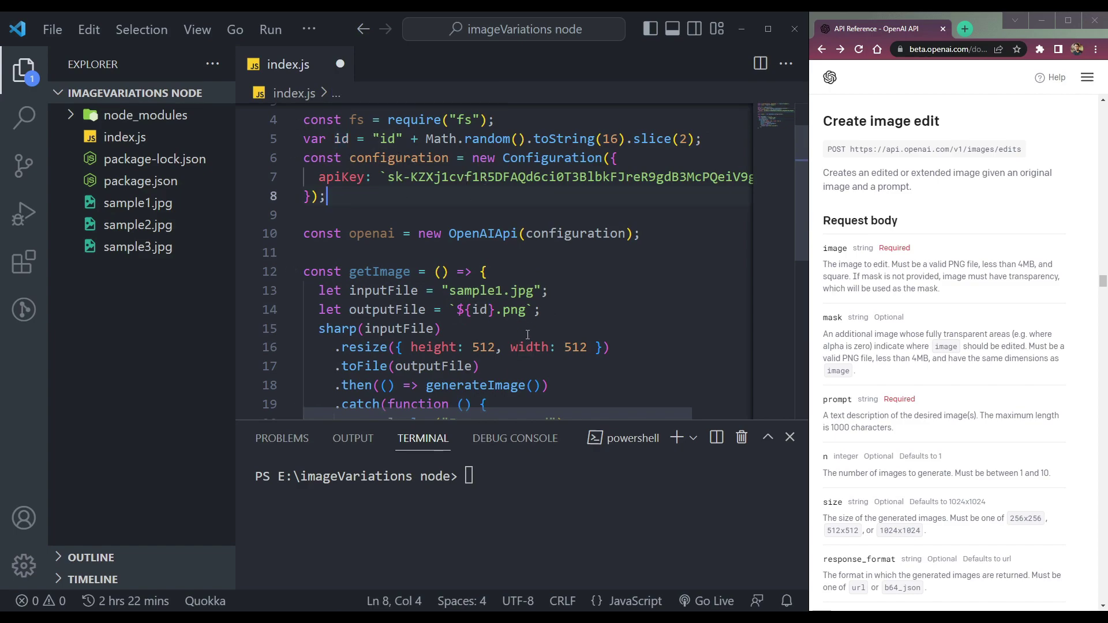
double_click(479, 309)
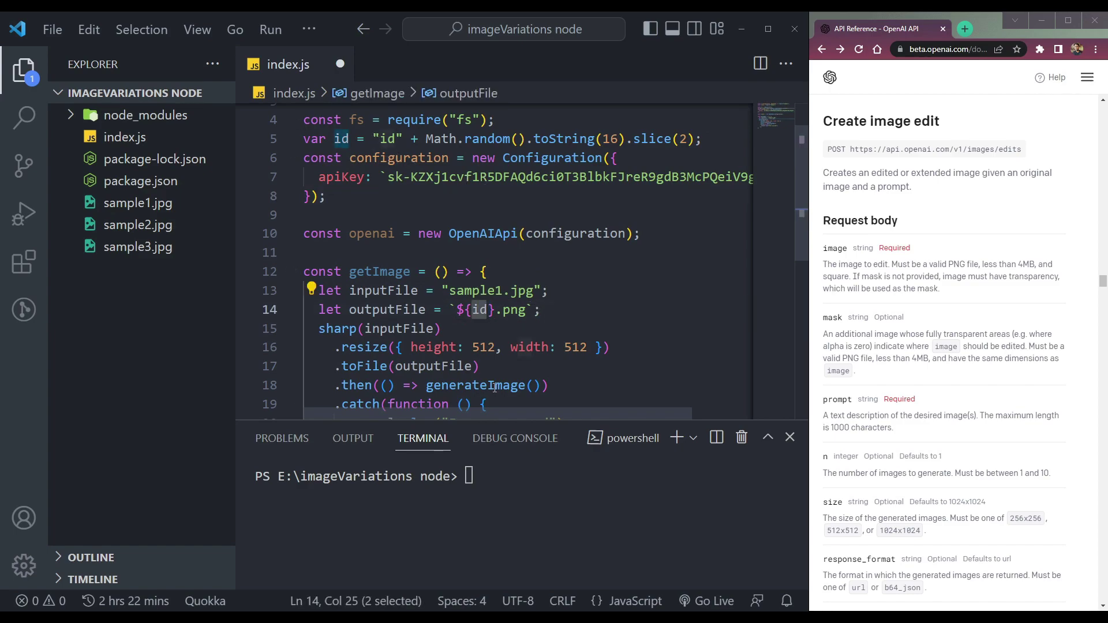
scroll(495, 386, "down", 2)
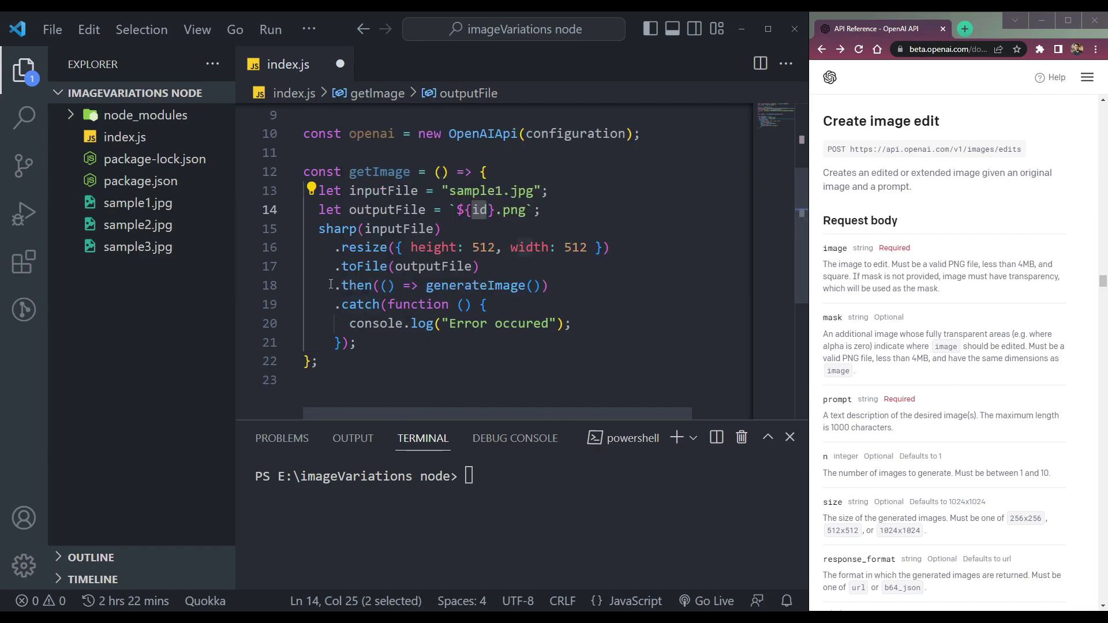
left_click_drag(335, 248, 489, 271)
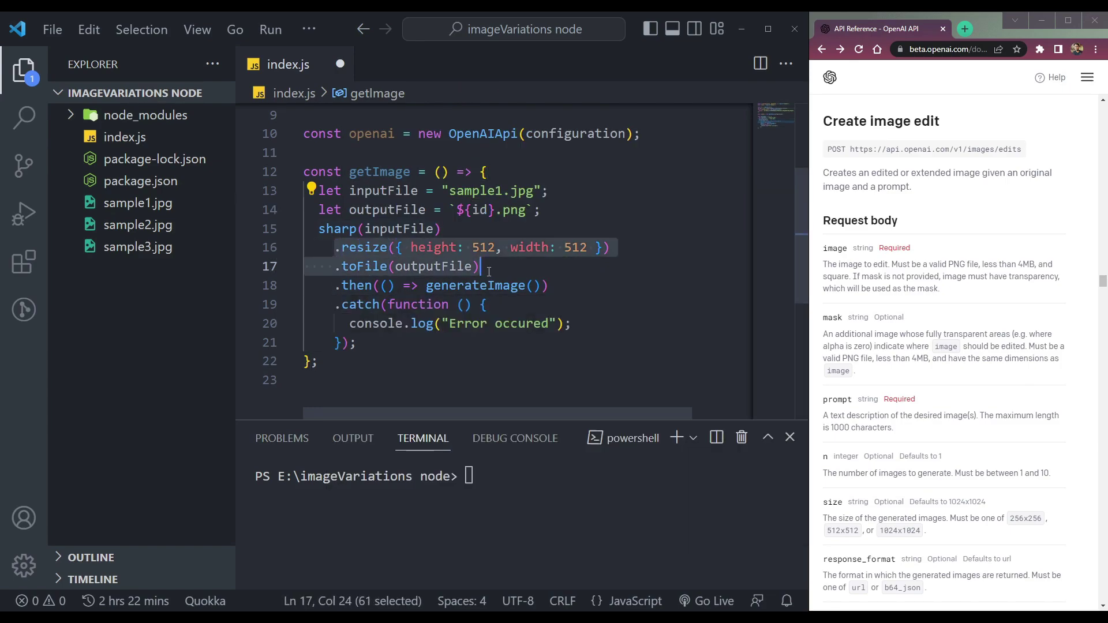
double_click(457, 288)
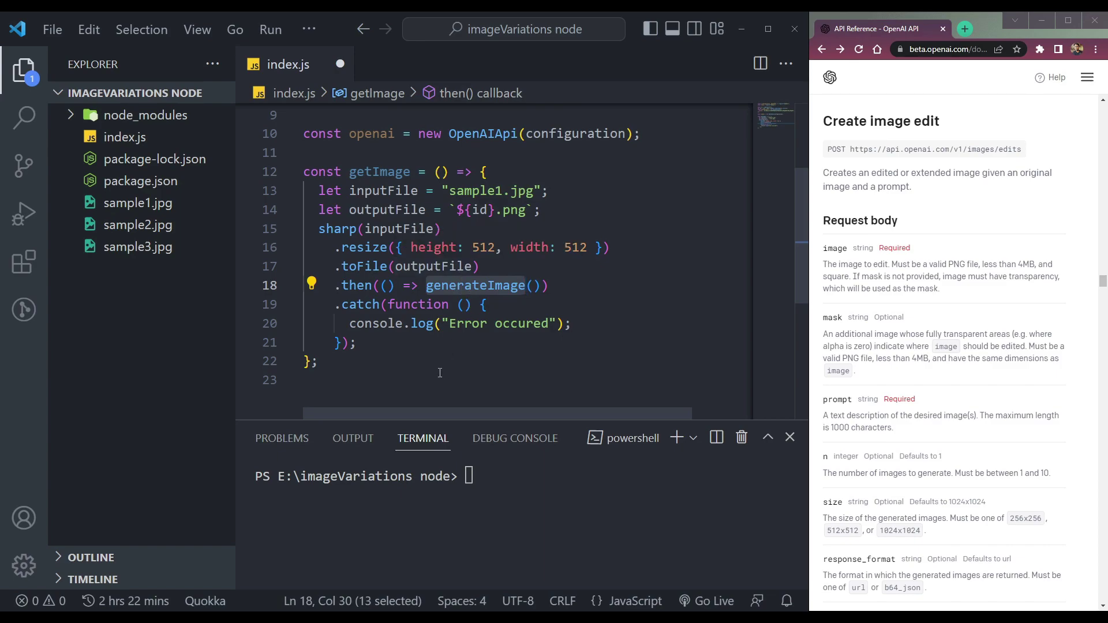
left_click(336, 305)
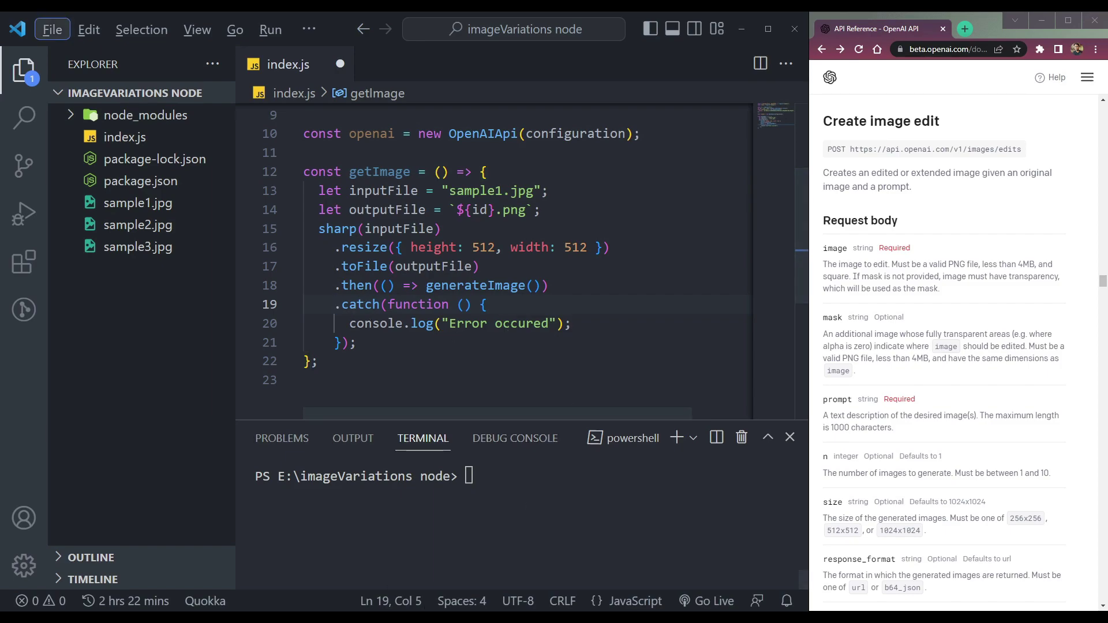
left_click(512, 360)
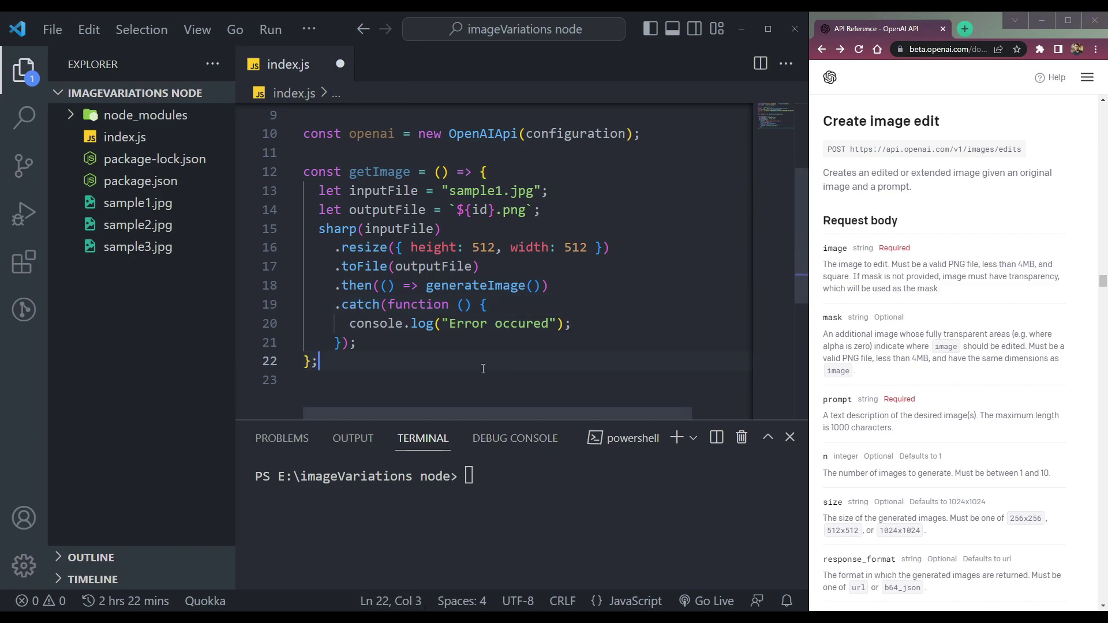
key("ctrl+grave")
type("[")
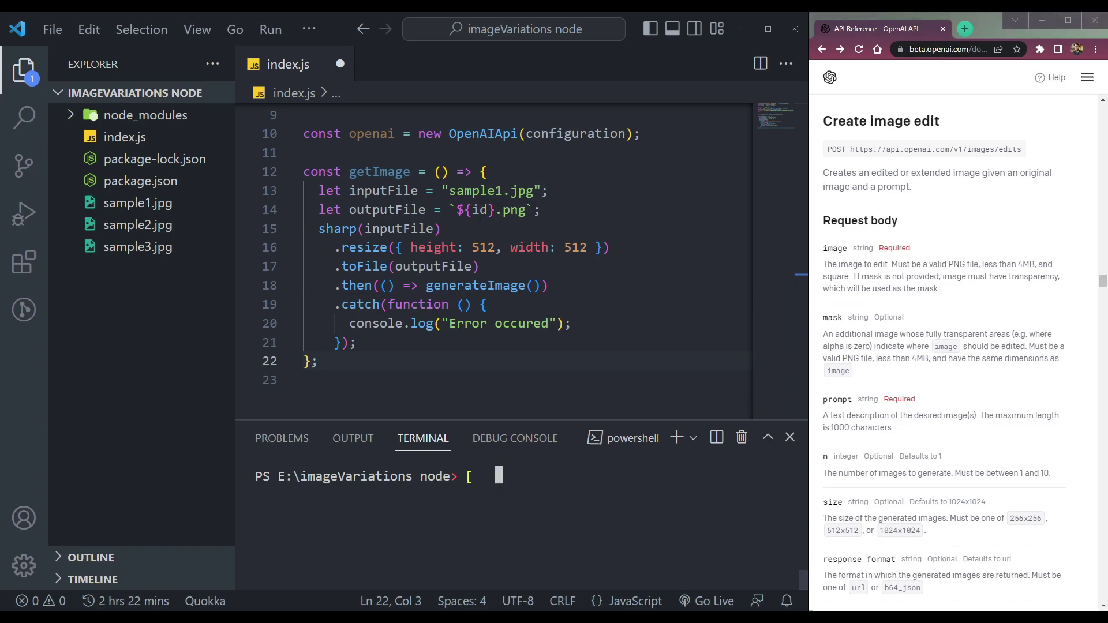
- Paste the async generateImage function below getImage and save with formatting
left_click(367, 322)
left_click(377, 363)
key("Return")
type("const generateImage = async () => {     let response = await openai.createImageVariation(       fs.createReadStream(`${id}.png`),       1,       \"512x512\"     );     console.log(response.data.data[0].url);   };")
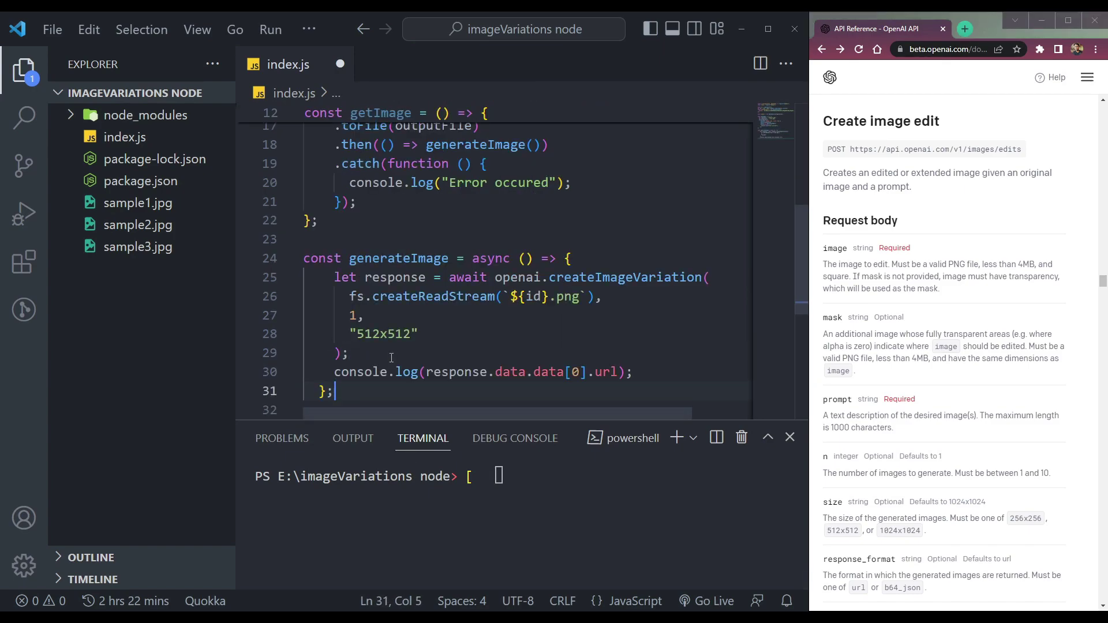
double_click(398, 296)
double_click(398, 258)
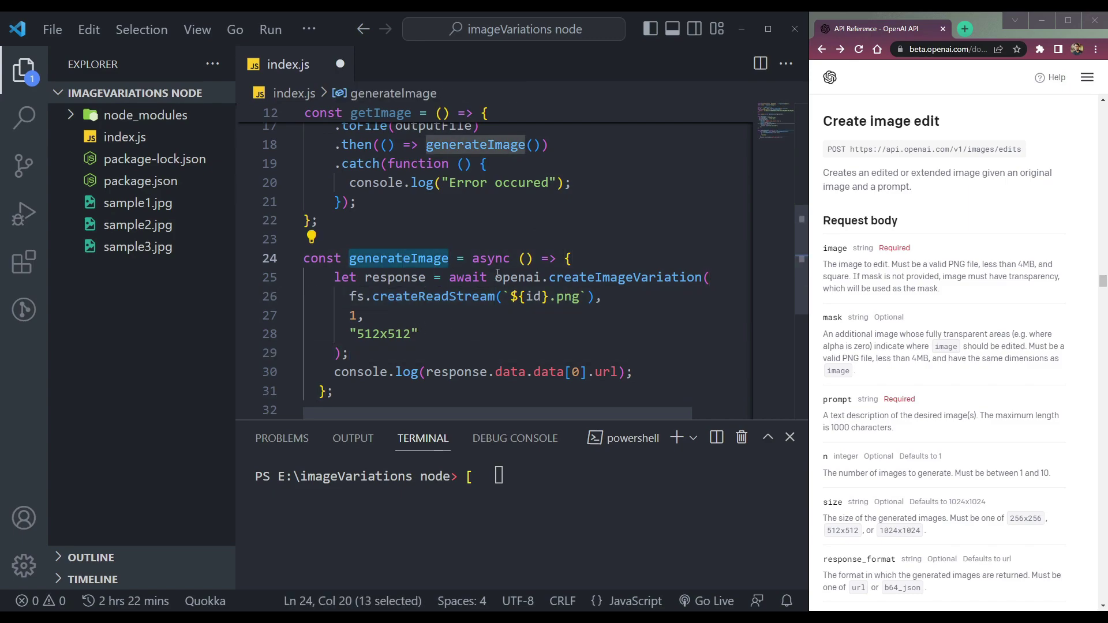
double_click(491, 258)
left_click(485, 338)
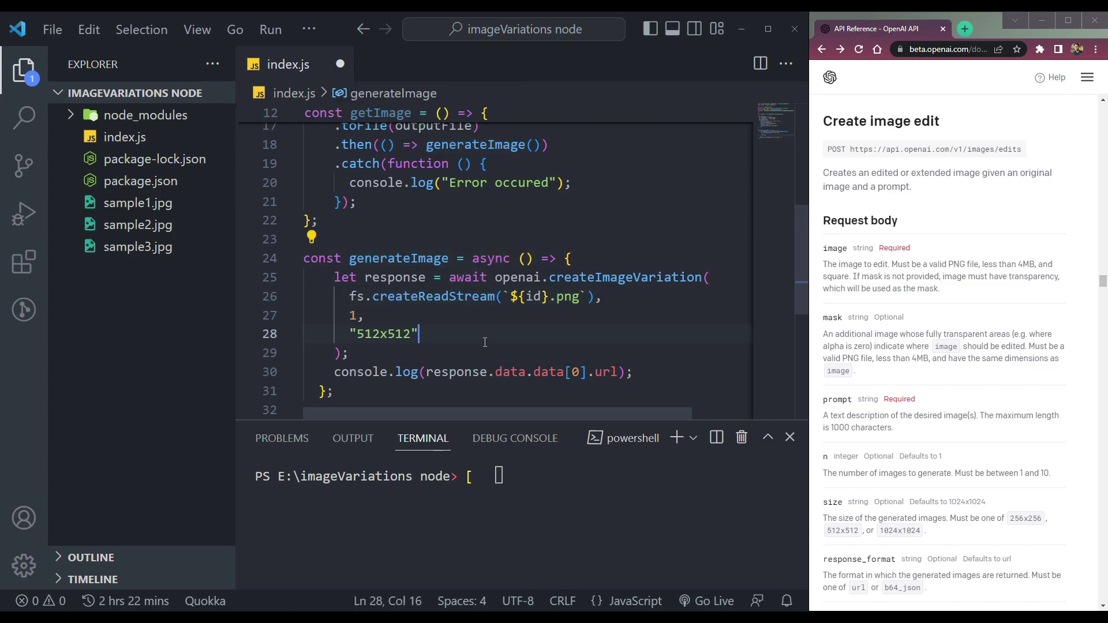
key("ctrl+s")
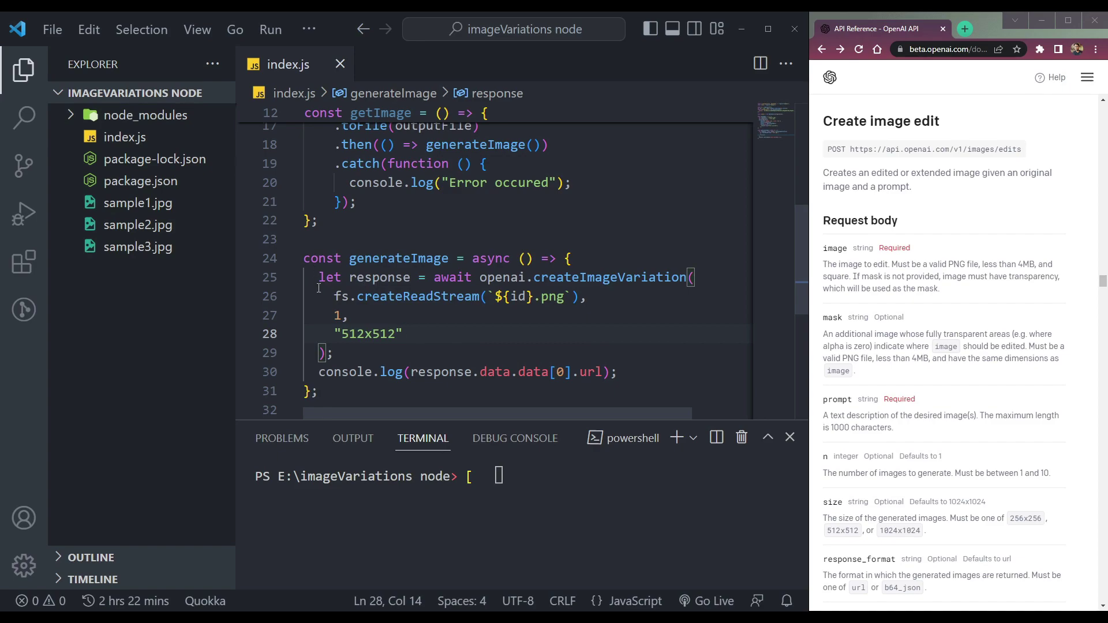
- Inspect the response variable and the openai.createImageVariation call
left_click(514, 471)
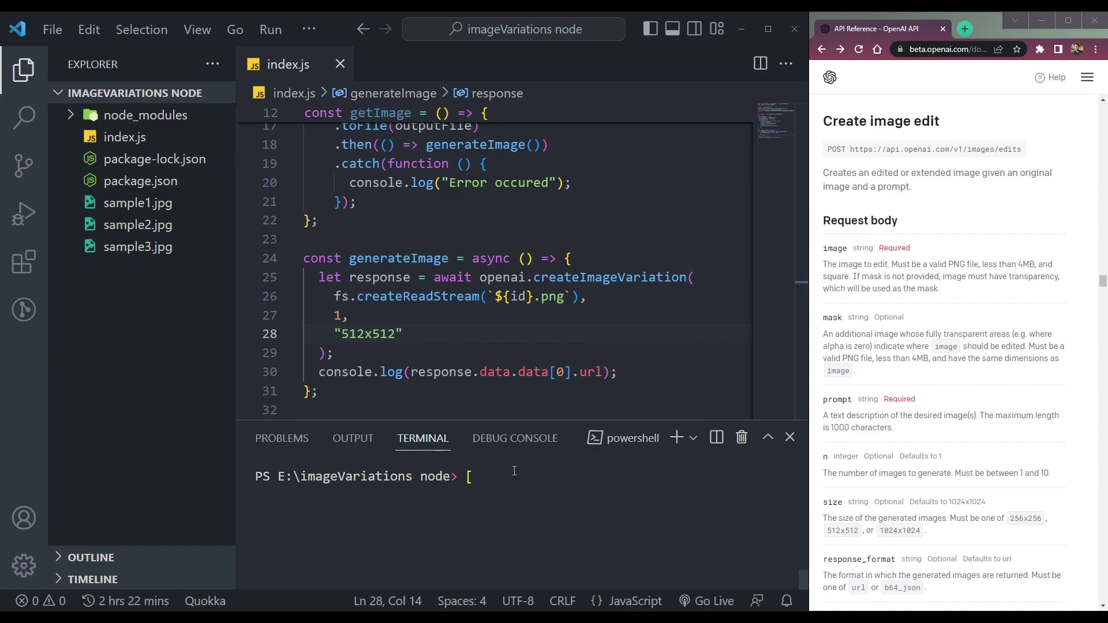
left_click(305, 316)
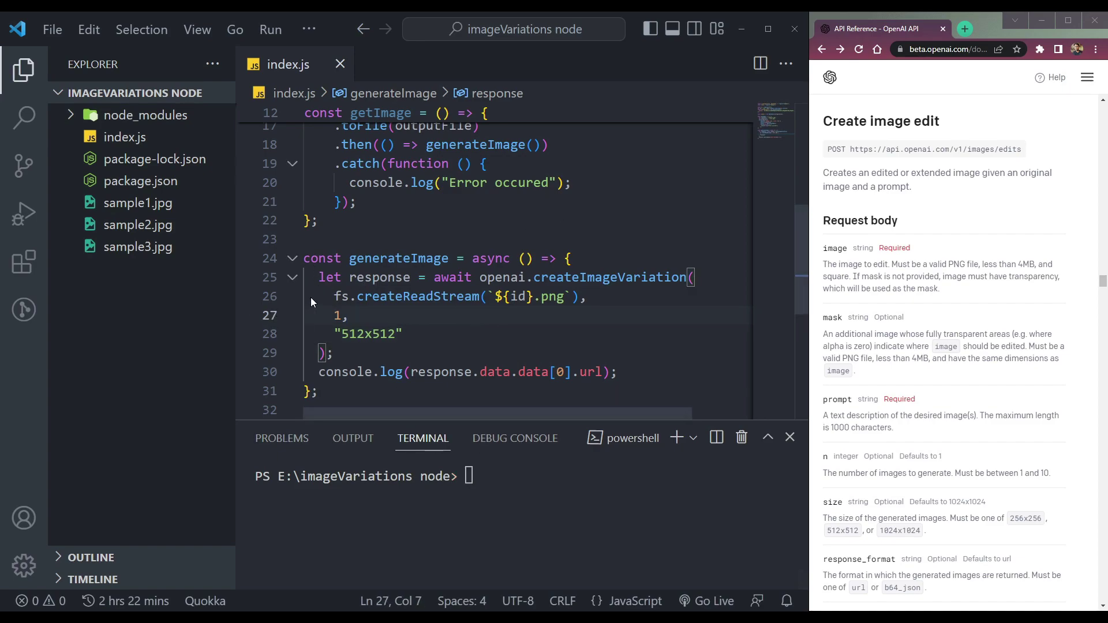
left_click(350, 277)
double_click(358, 278)
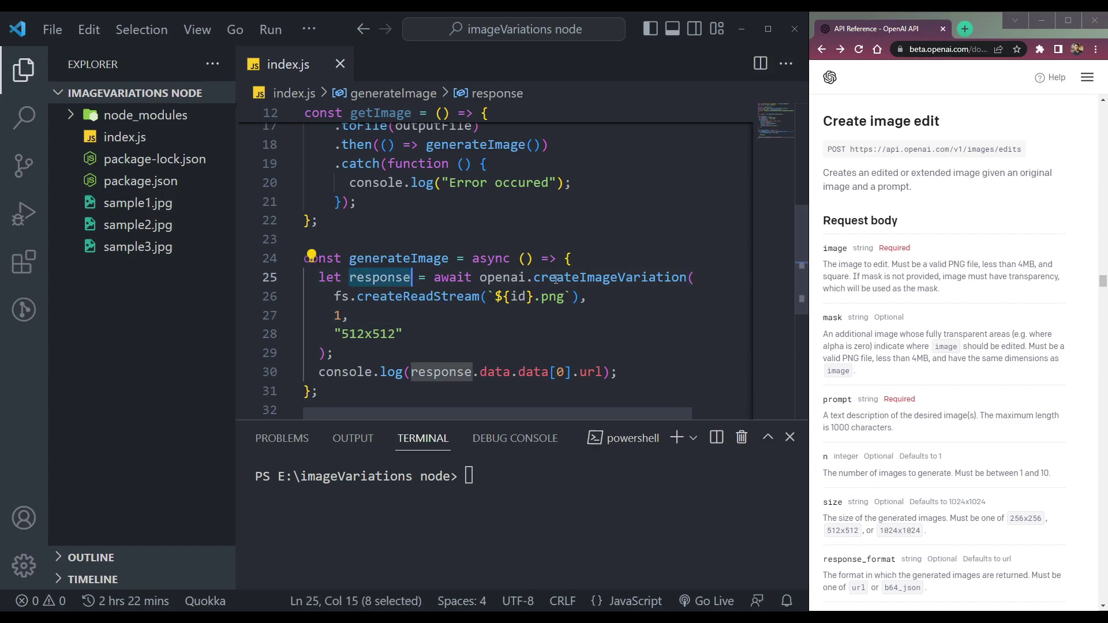
double_click(620, 277)
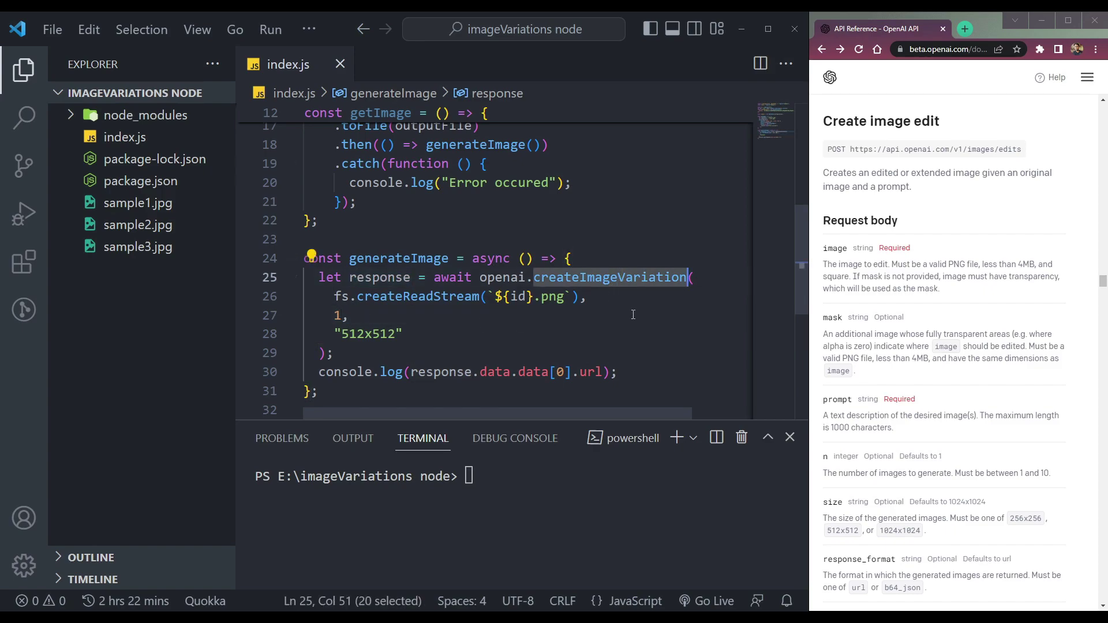
double_click(501, 297)
double_click(502, 277)
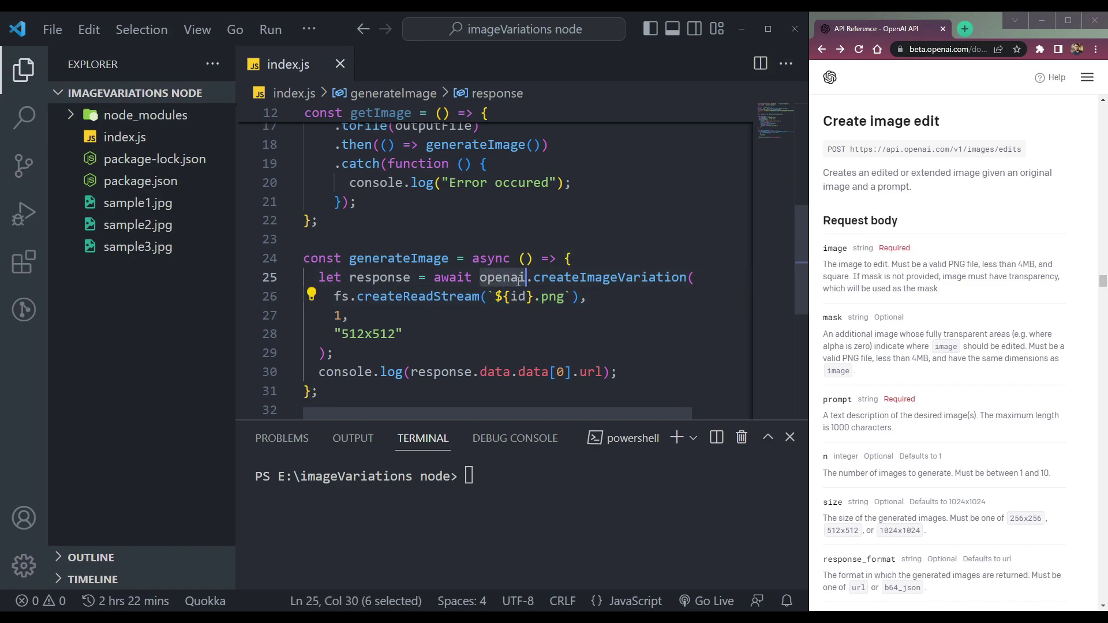
- Check the openai client definition and the arguments: the PNG read stream and one image
left_click_drag(797, 300, 797, 202)
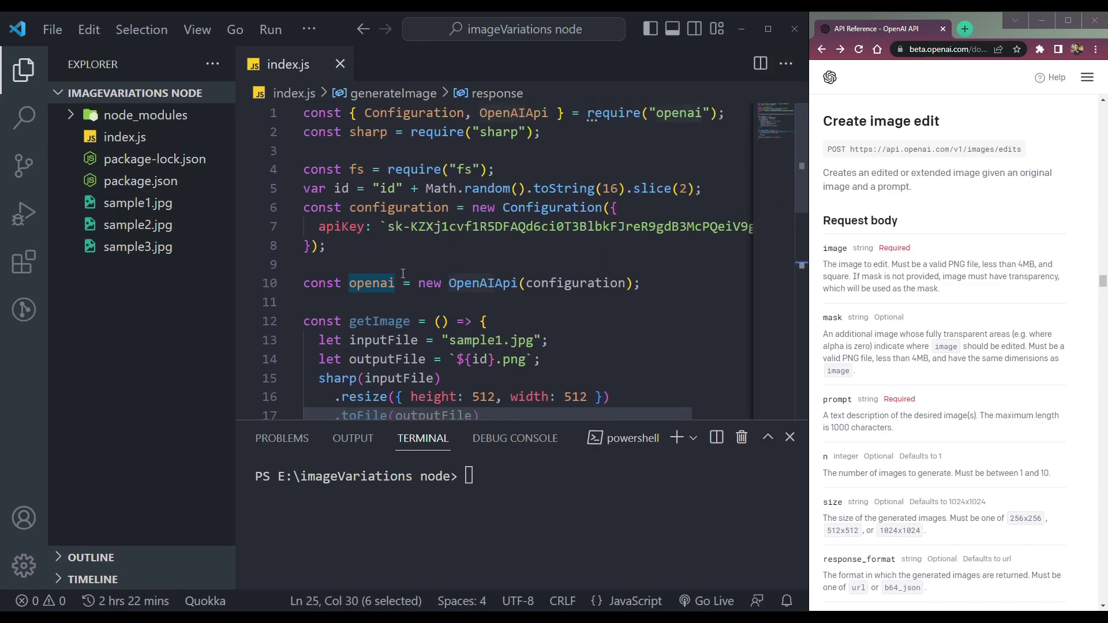
double_click(371, 283)
scroll(572, 283, "down", 6)
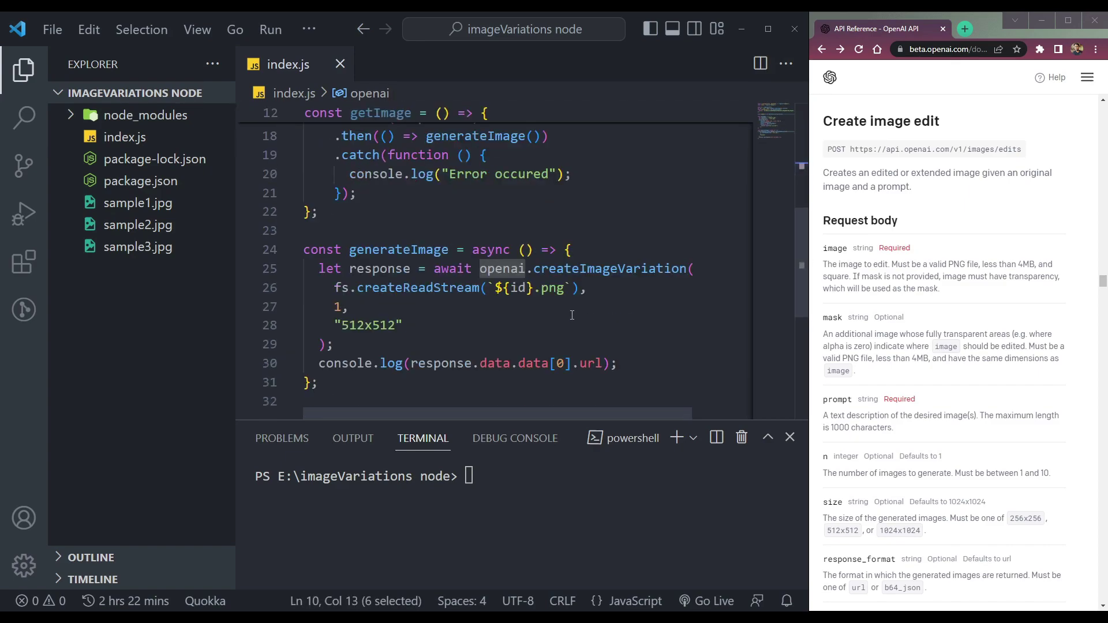
left_click(606, 307)
double_click(608, 273)
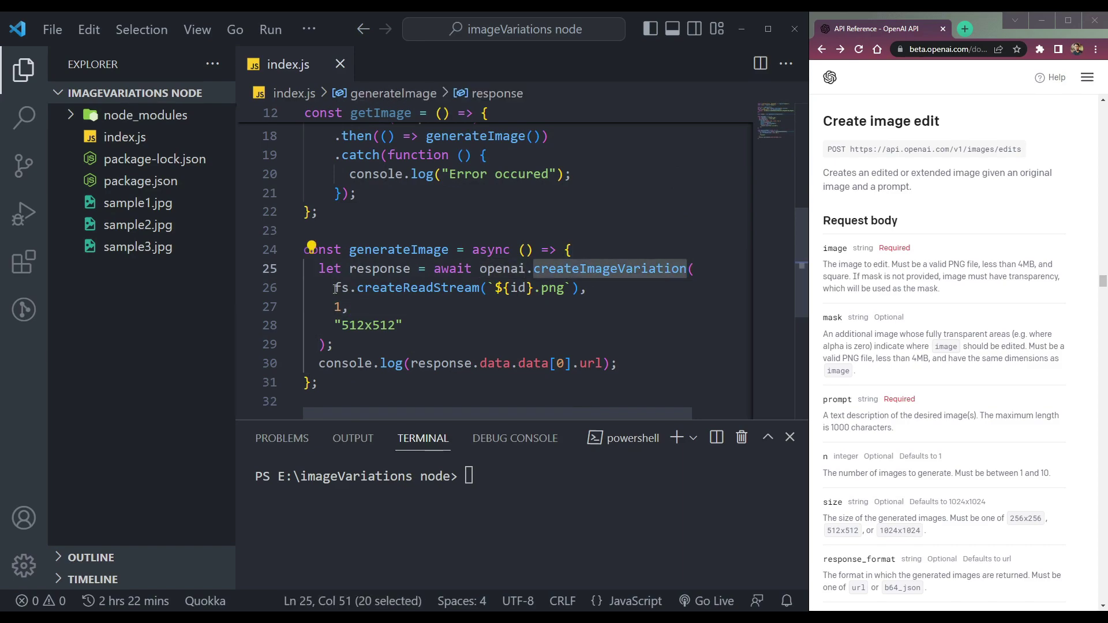
left_click_drag(335, 288, 603, 281)
scroll(492, 312, "up", 1)
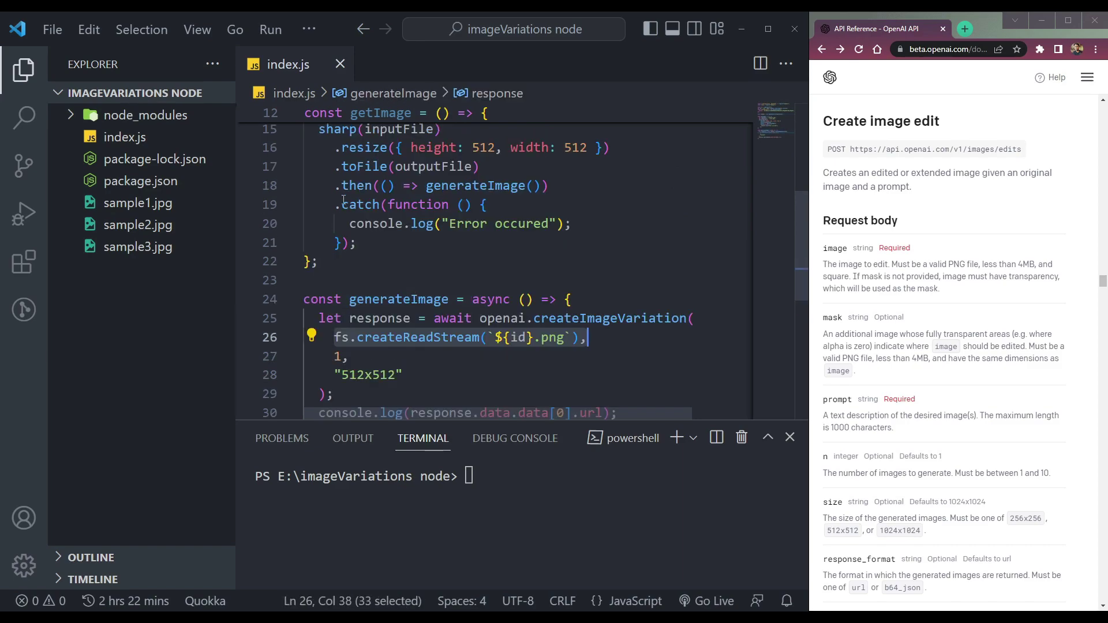
double_click(545, 340)
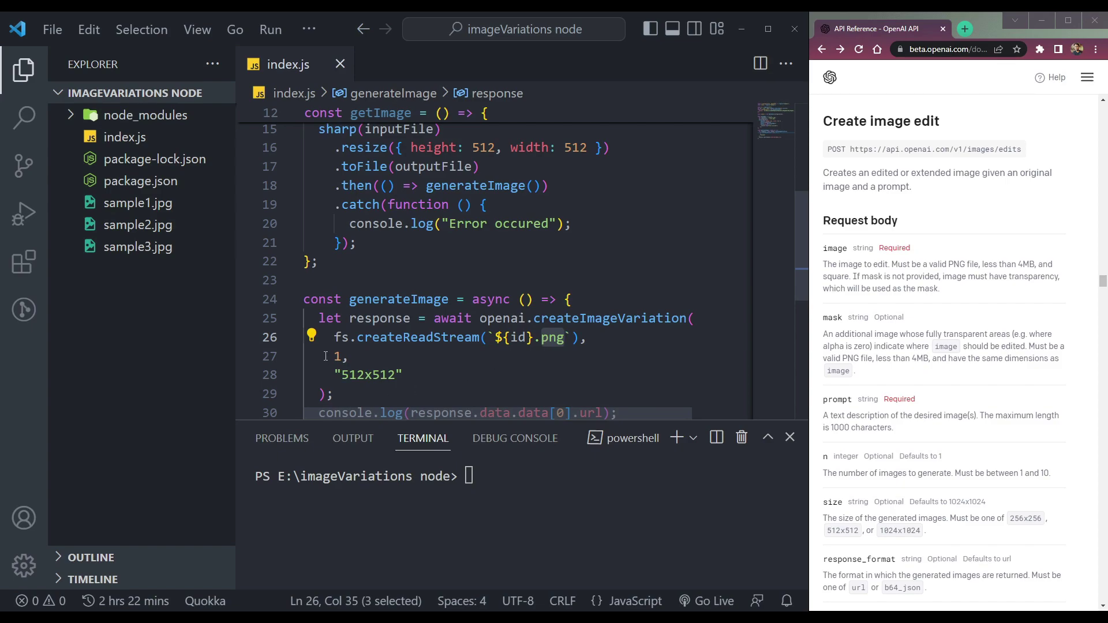
mouse_move(333, 356)
left_mouse_down()
mouse_move(350, 357)
mouse_move(336, 374)
left_mouse_up()
scroll(937, 388, "down", 5)
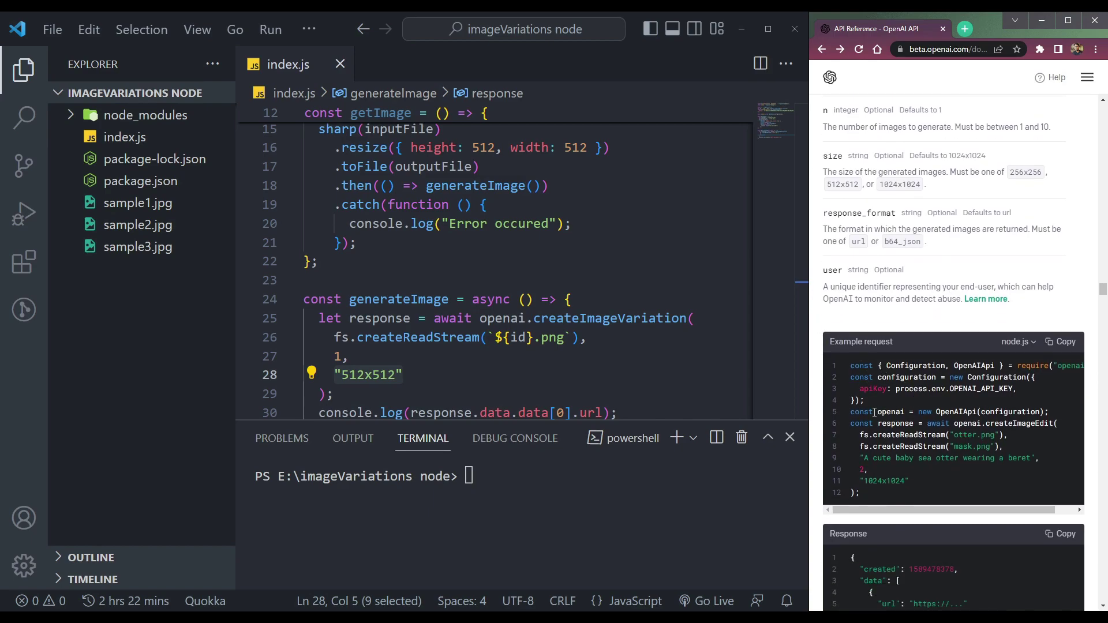
double_click(888, 423)
left_click_drag(860, 436, 1009, 447)
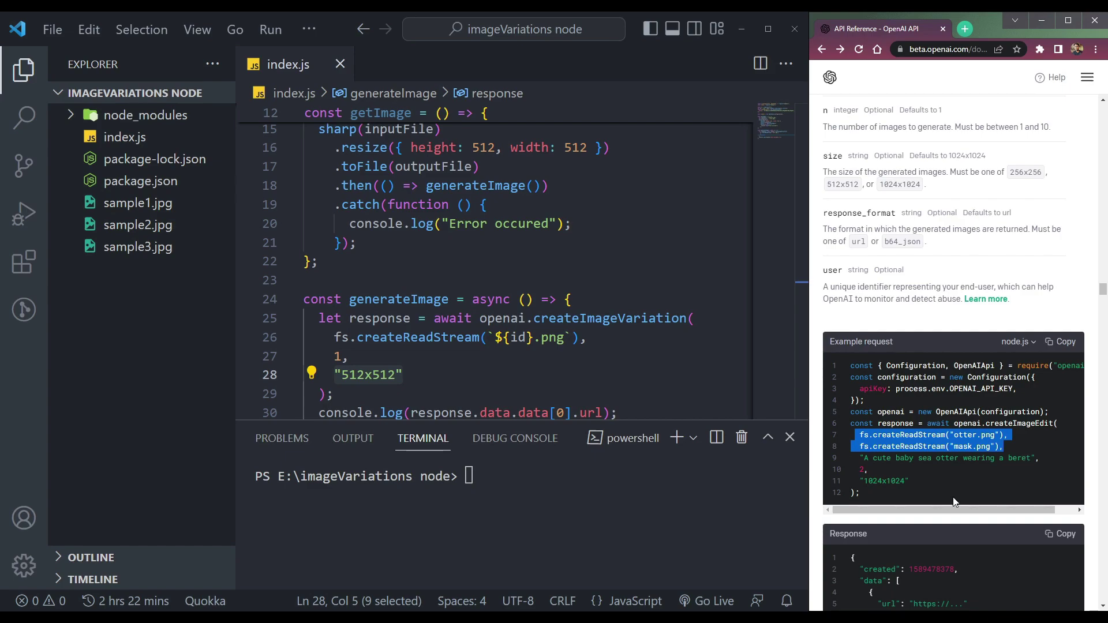
left_click_drag(858, 470, 883, 474)
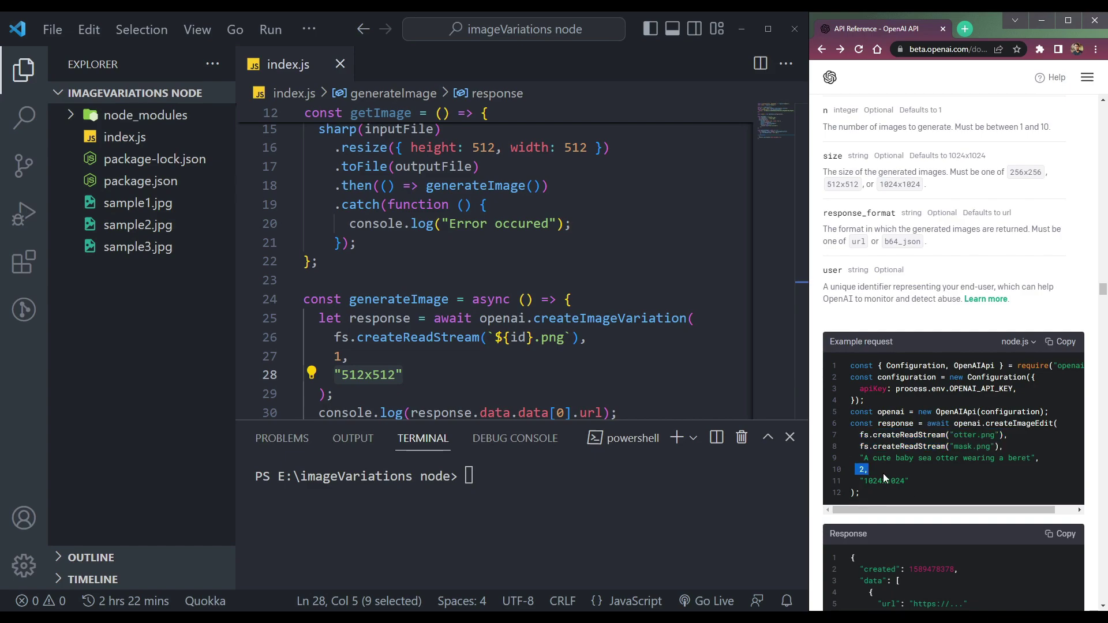
left_click(913, 479)
scroll(907, 444, "up", 3)
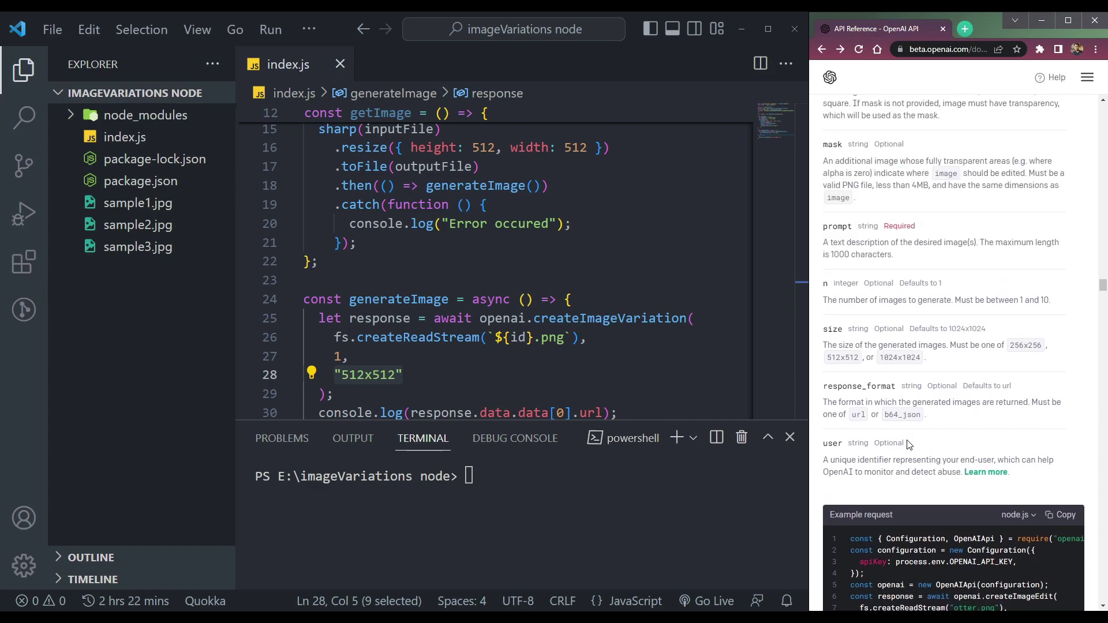
scroll(904, 415, "up", 2)
scroll(897, 360, "down", 3)
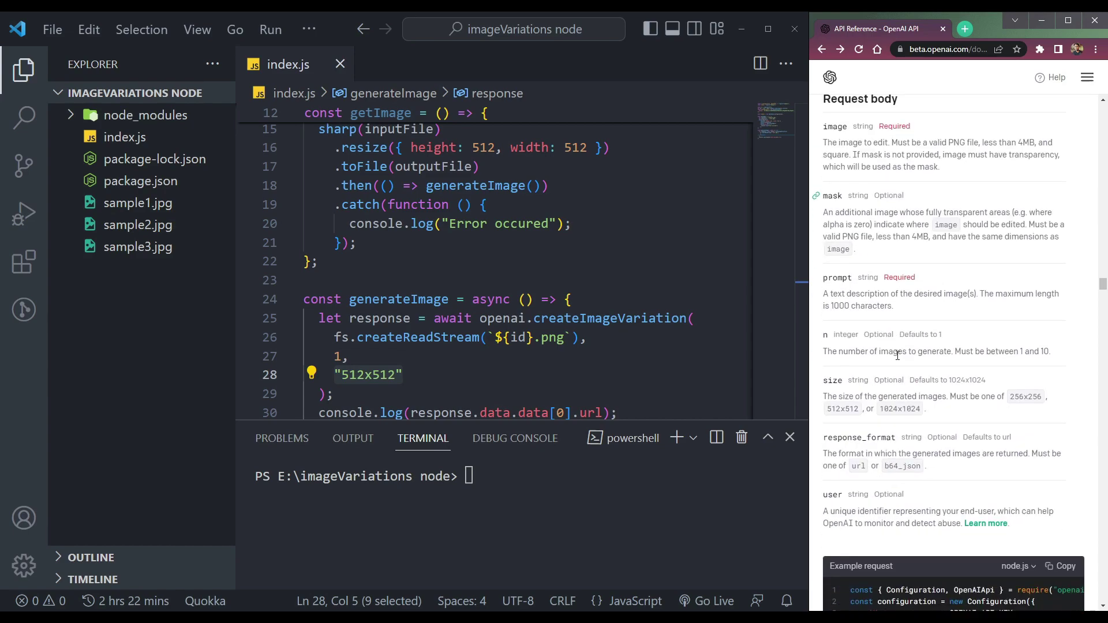
scroll(897, 360, "down", 3)
scroll(898, 360, "down", 3)
scroll(898, 360, "down", 2)
scroll(898, 360, "down", 3)
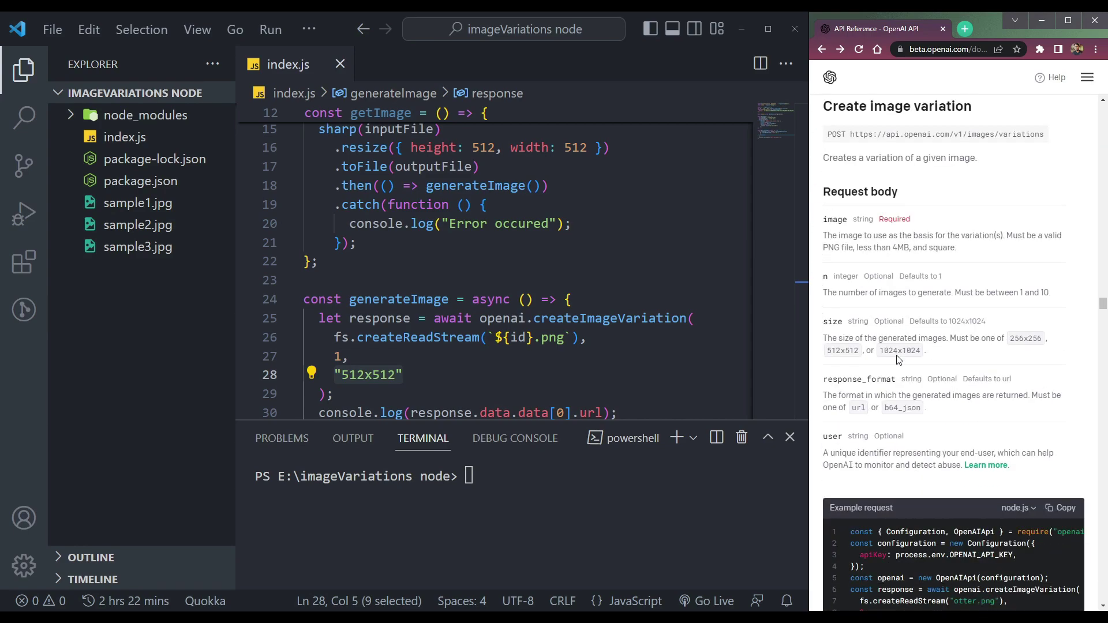
scroll(898, 360, "down", 3)
left_click_drag(860, 314, 1026, 334)
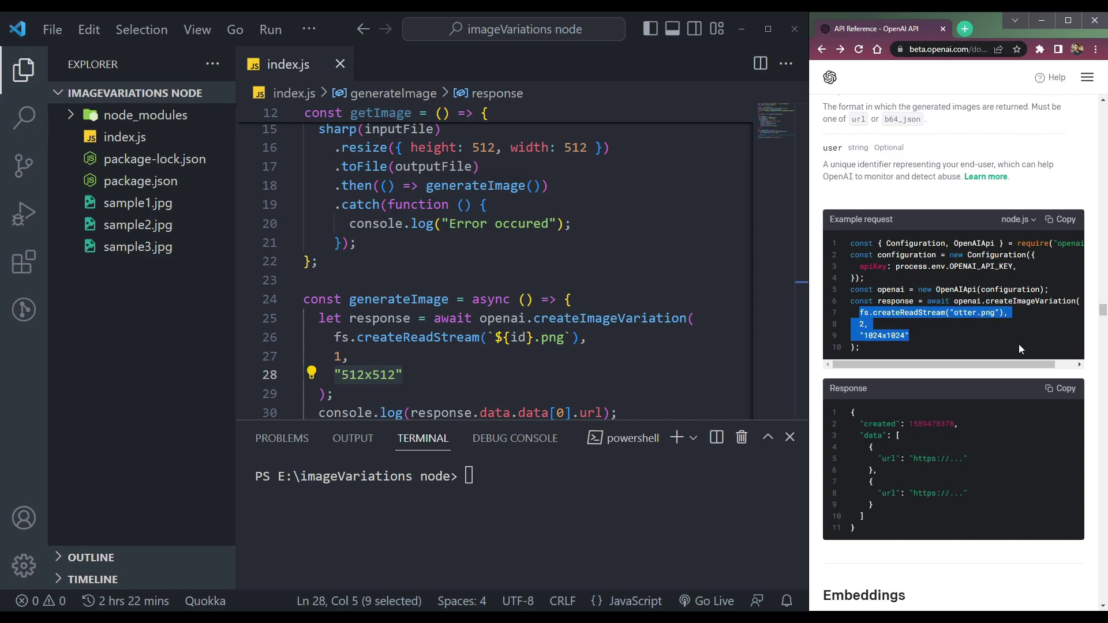
left_click(1019, 343)
scroll(376, 260, "down", 2)
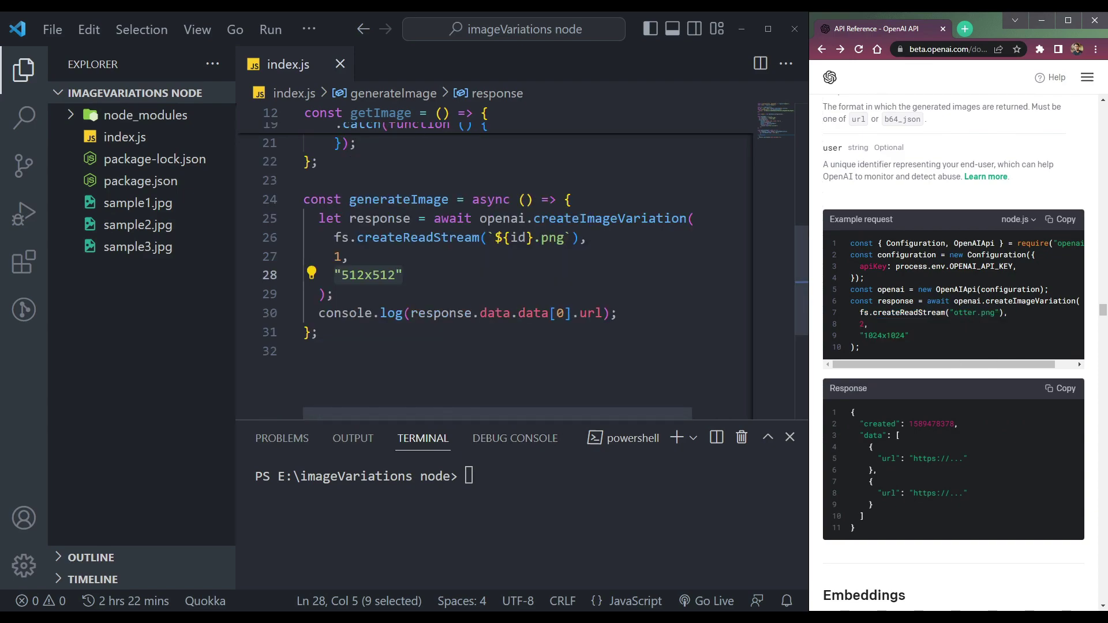
- Add a getImage(); call on the last line of index.js and save
left_click(346, 351)
double_click(376, 201)
scroll(376, 208, "up", 3)
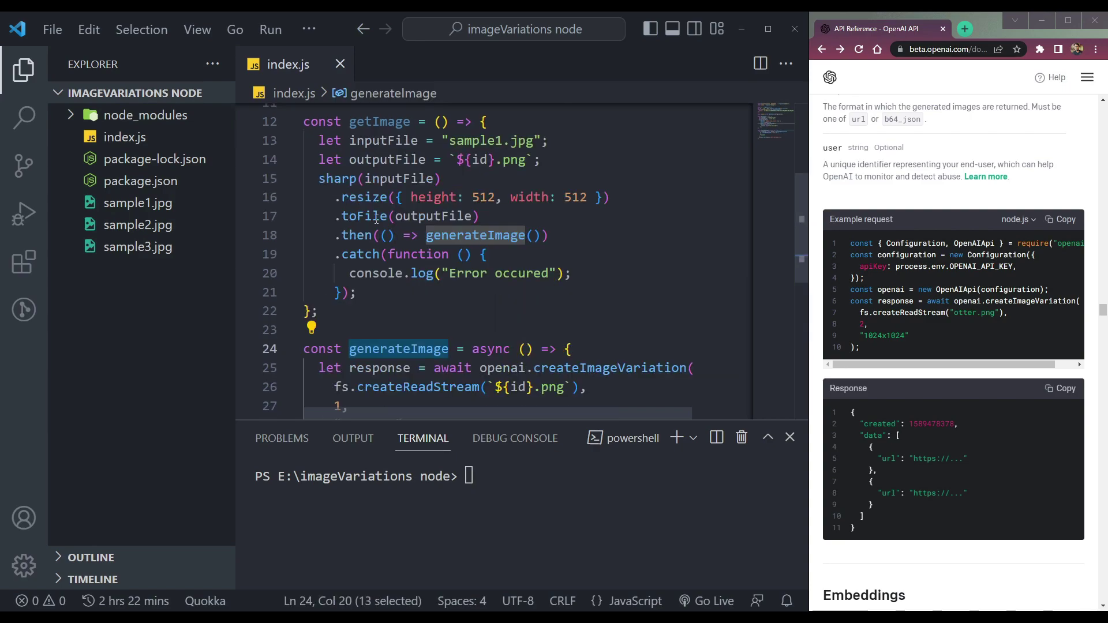
double_click(379, 122)
key("ctrl+c")
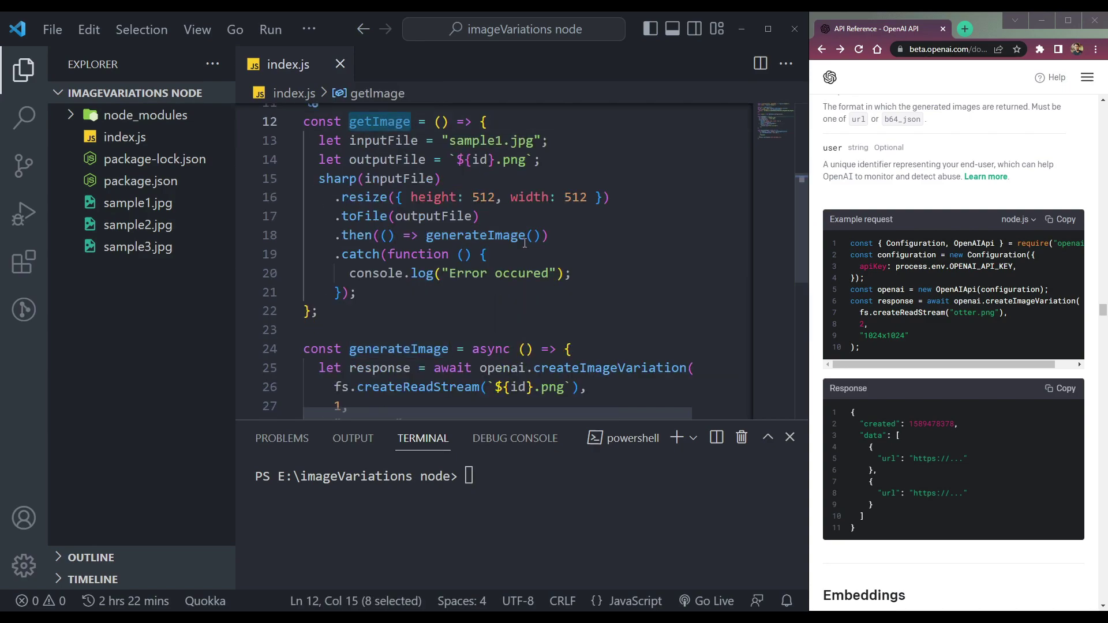
scroll(381, 372, "down", 1)
scroll(381, 372, "down", 1)
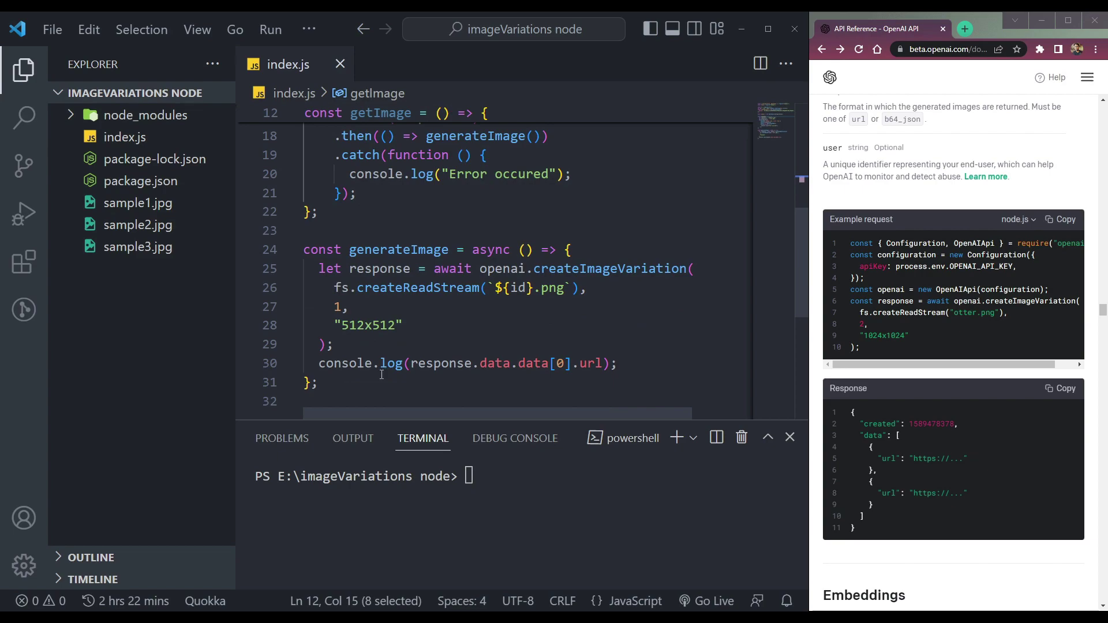
scroll(381, 374, "up", 2)
scroll(381, 373, "down", 3)
left_click(381, 372)
key("Return")
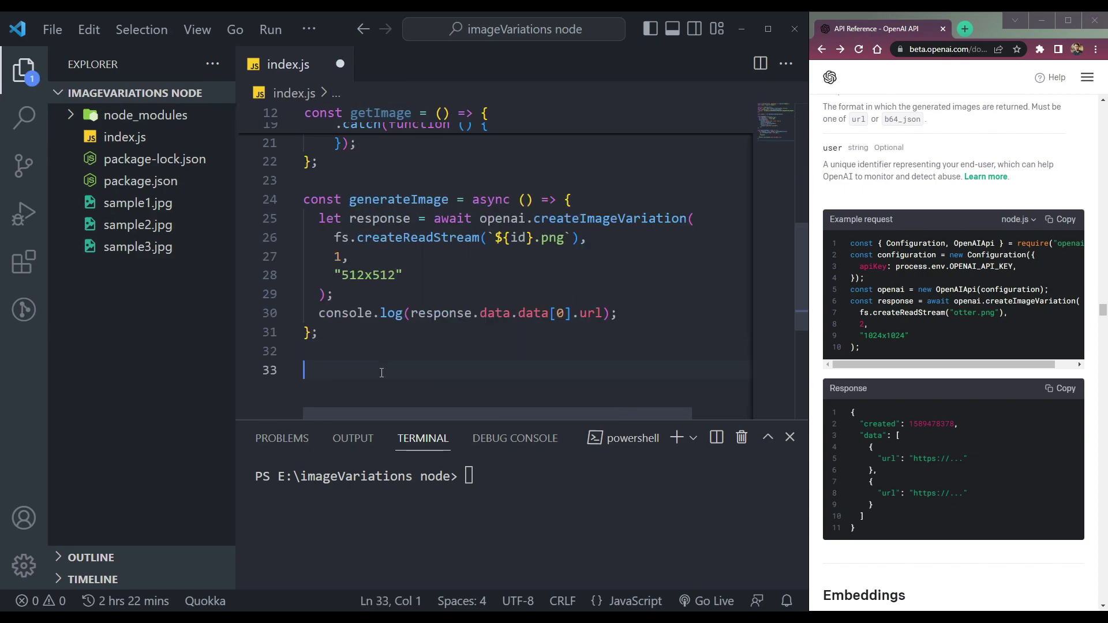
key("ctrl+v")
type("()")
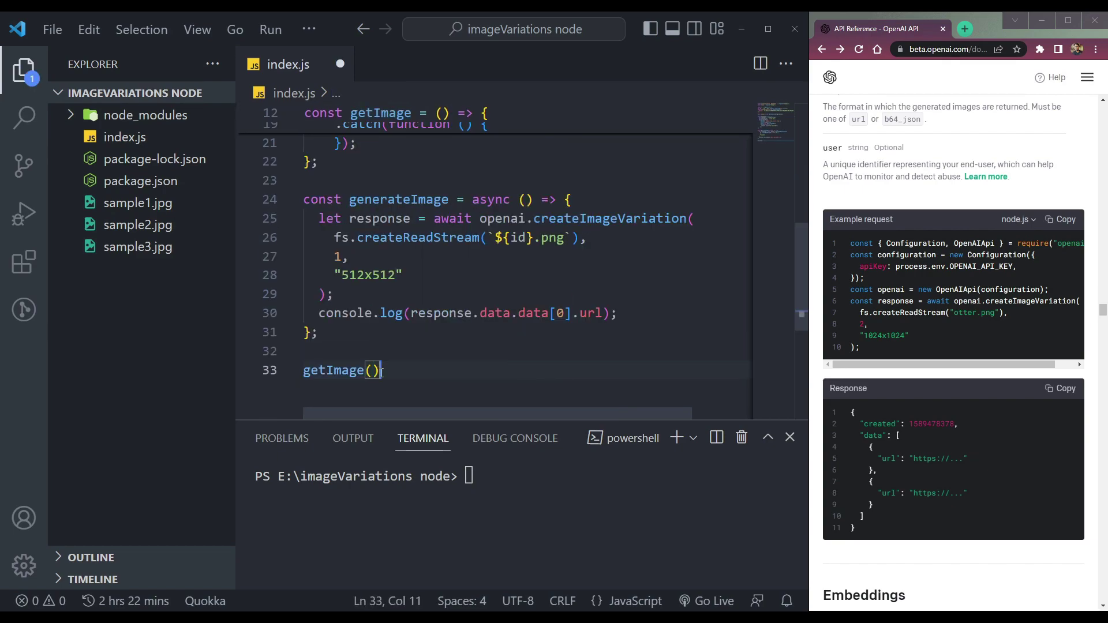
type(";")
key("Return")
key("ctrl+s")
key("Up")
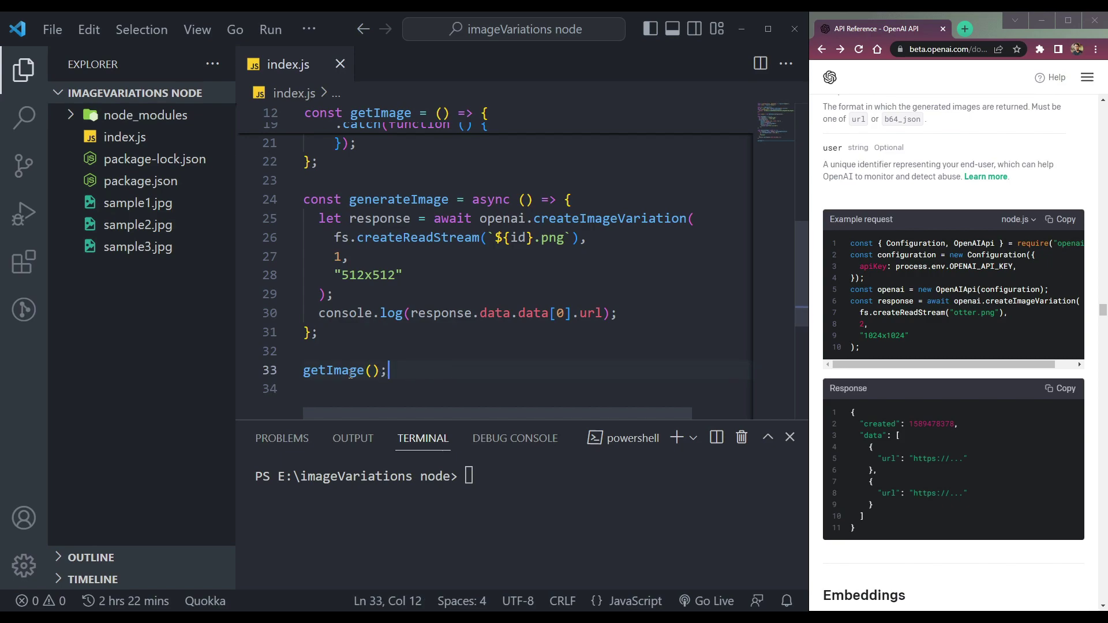
key("ctrl+shift+Right")
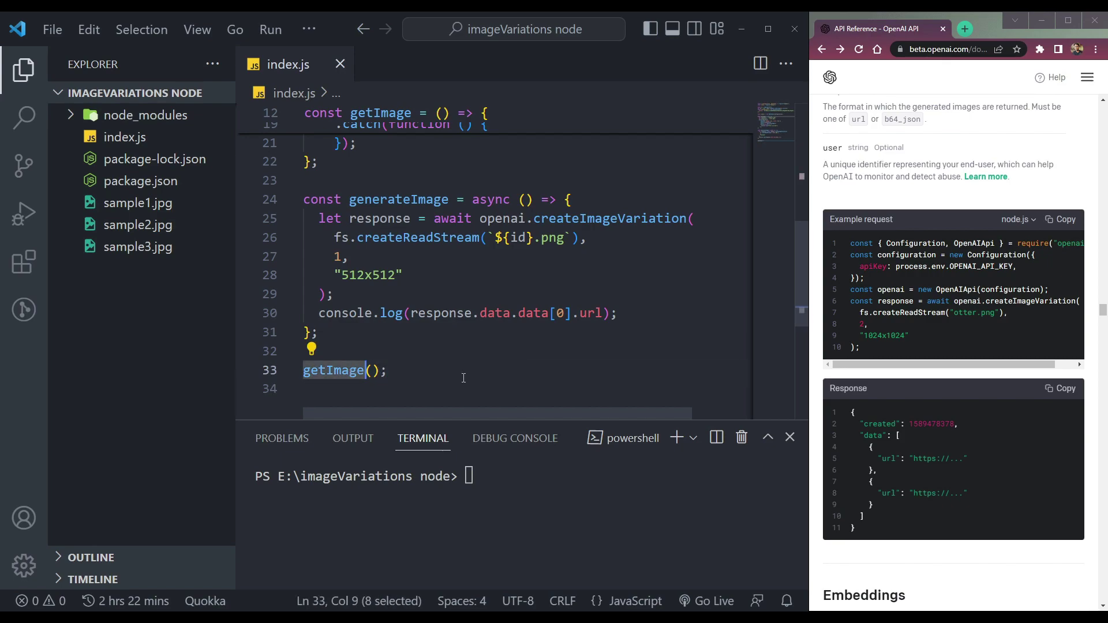
scroll(463, 378, "up", 3)
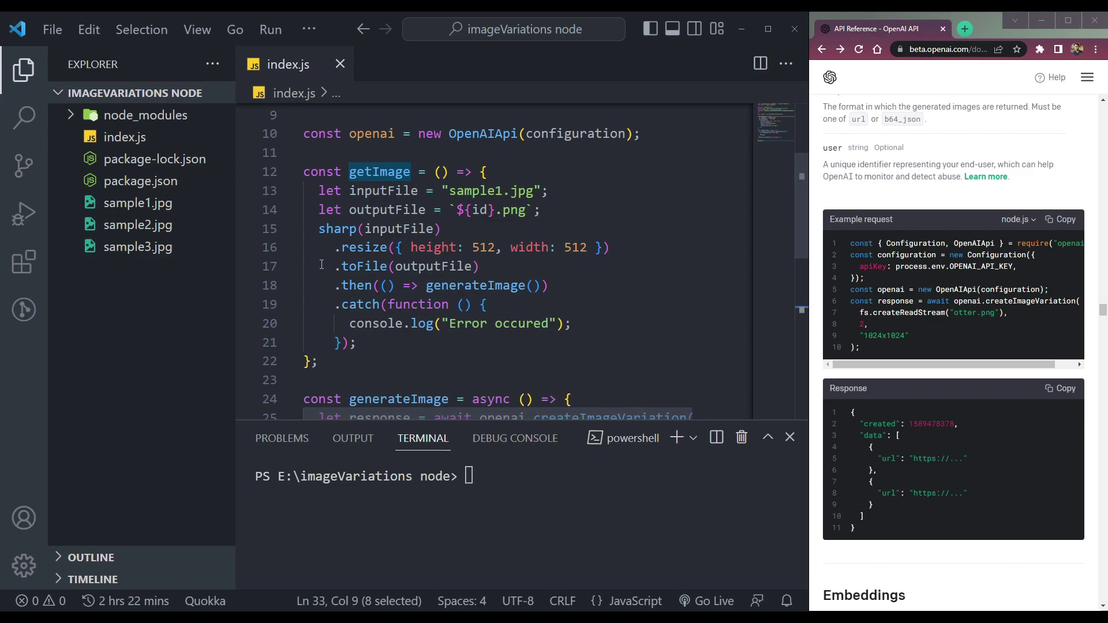
- Confirm getImage calls generateImage on line 18
left_click(505, 298)
double_click(505, 286)
scroll(513, 301, "down", 3)
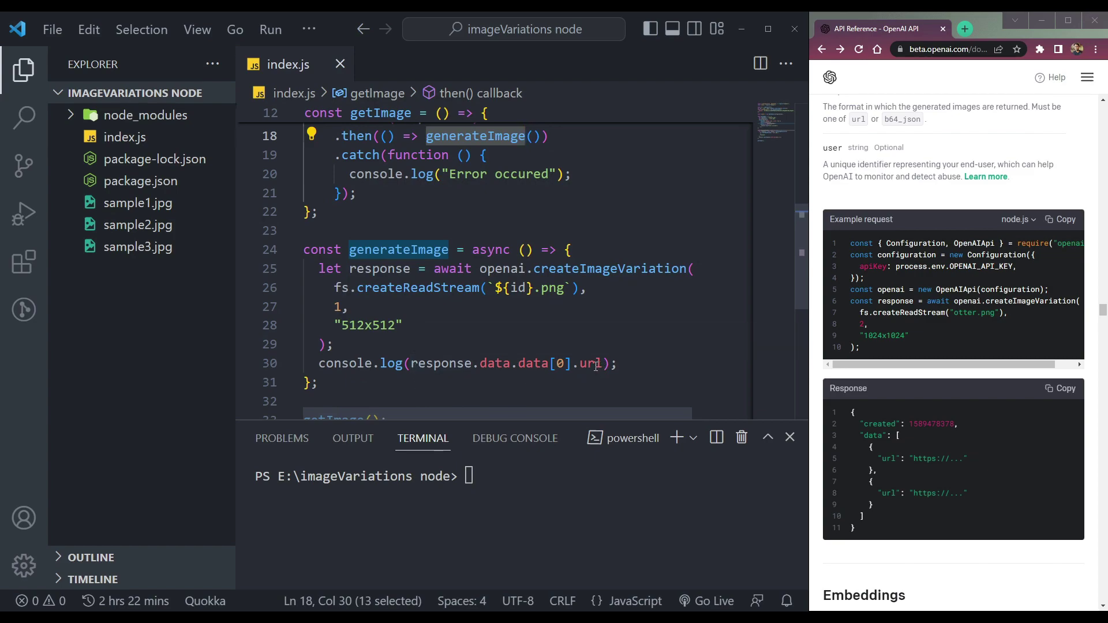
left_click_drag(610, 364, 580, 364)
left_click(584, 401)
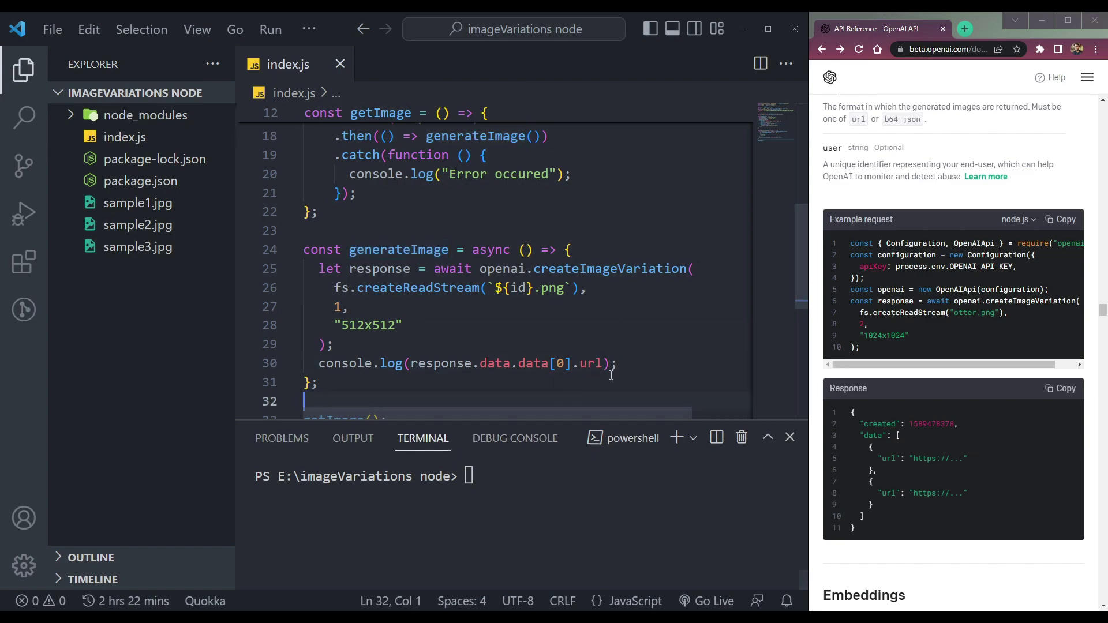
scroll(609, 311, "up", 2)
scroll(609, 311, "up", 1)
scroll(608, 311, "up", 2)
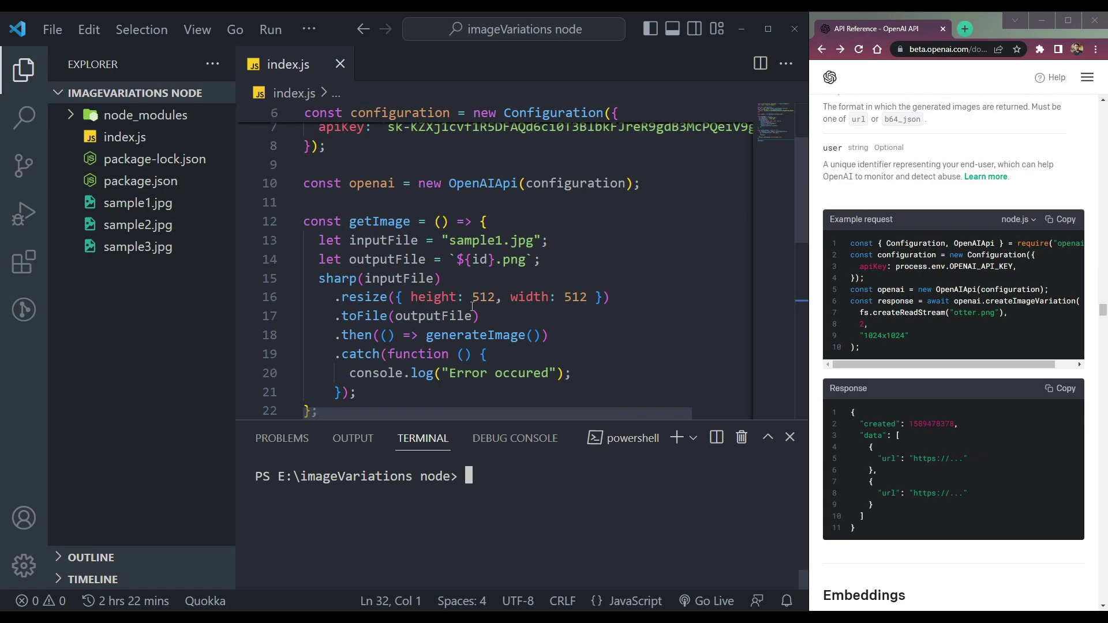
- Run node index.js and preview the generated 512x512 ida39429848d222.png
double_click(450, 240)
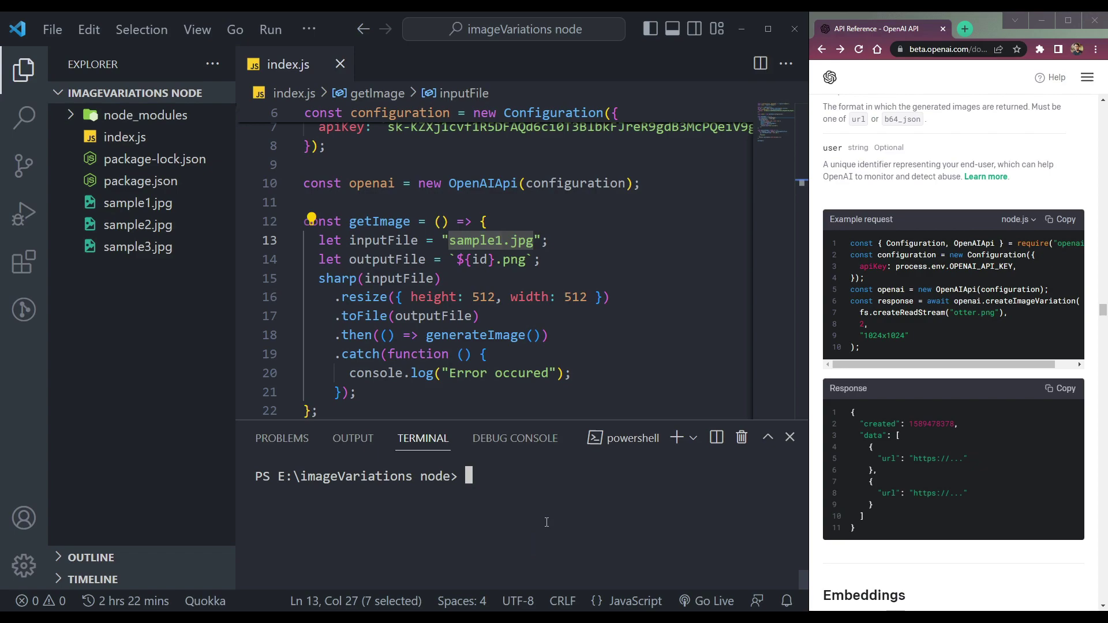
type("nod")
type("e index")
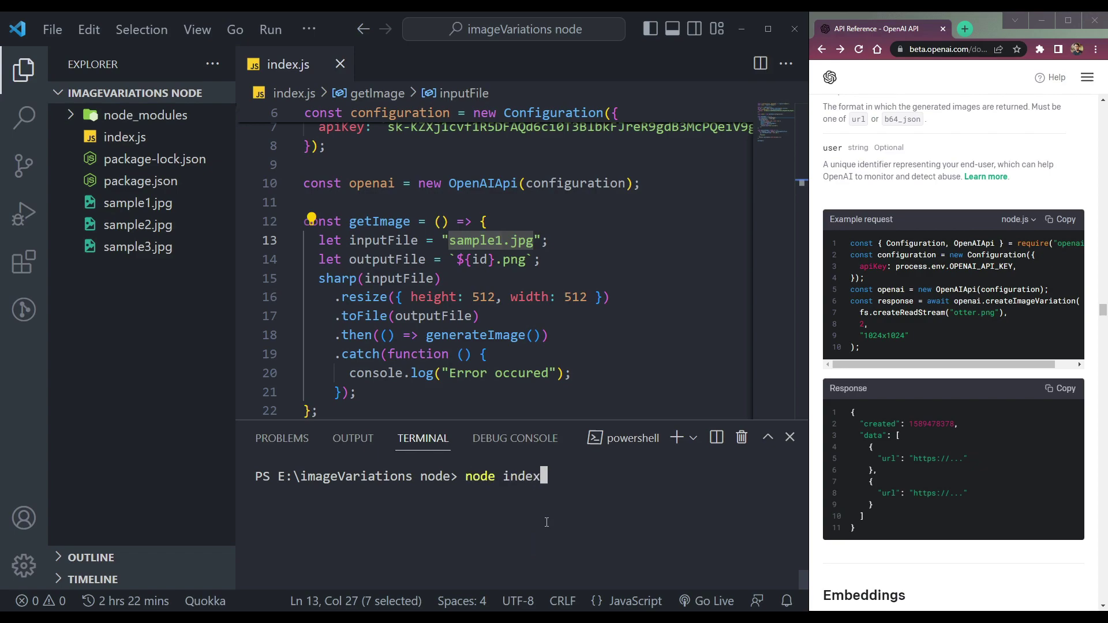
type(".js")
key("Return")
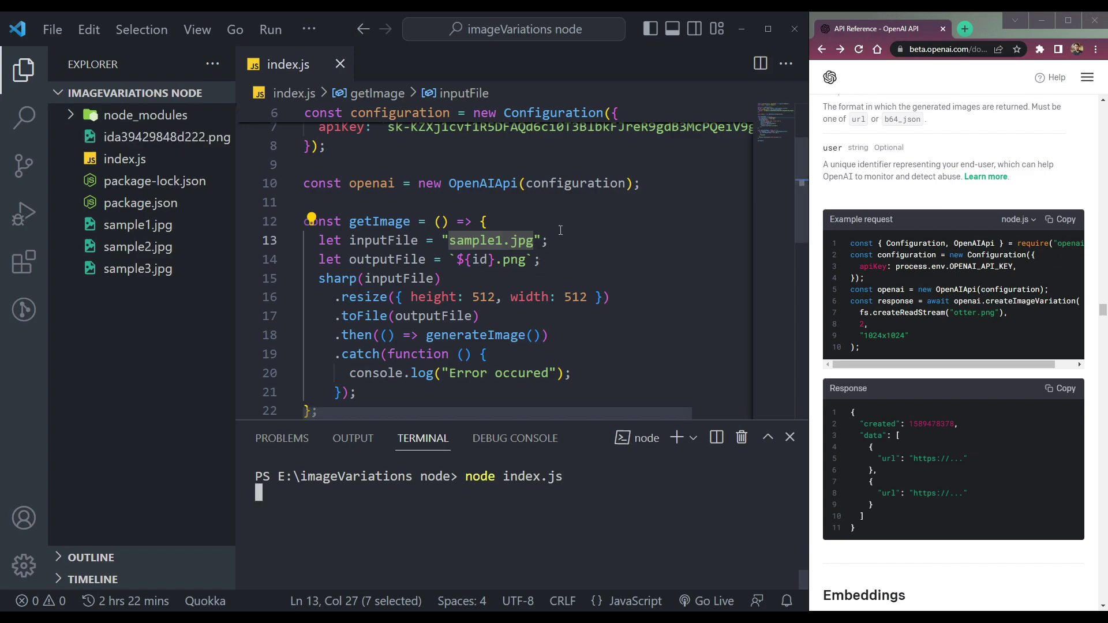
left_click(554, 260)
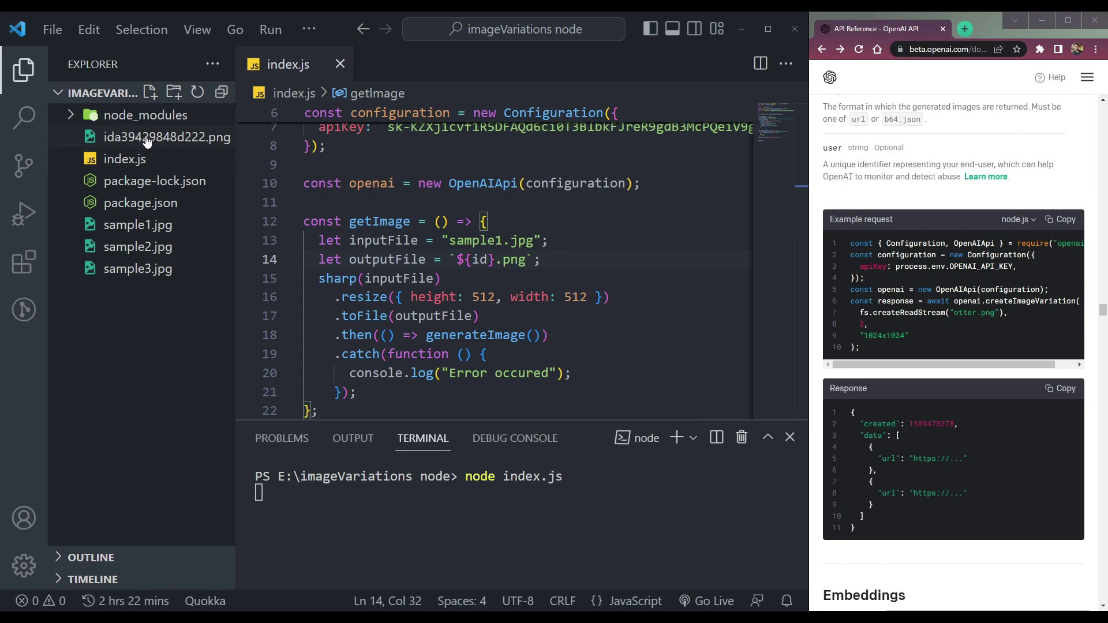
left_click(186, 143)
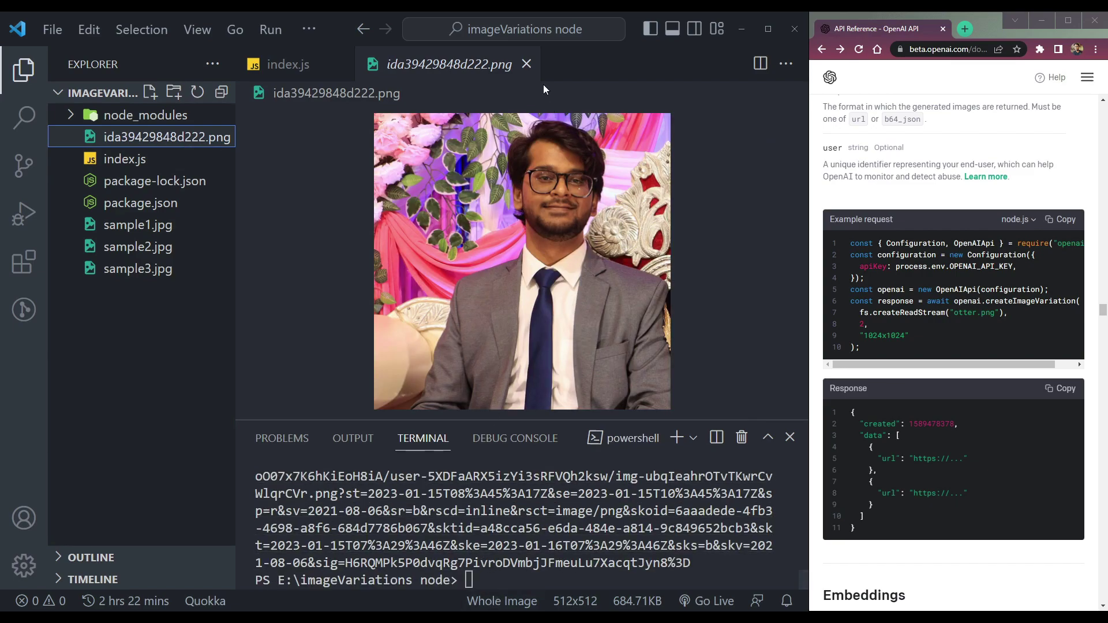
- Open the printed variation image URL in Chrome and reopen the cropped PNG preview
left_click(525, 64)
left_click(485, 512)
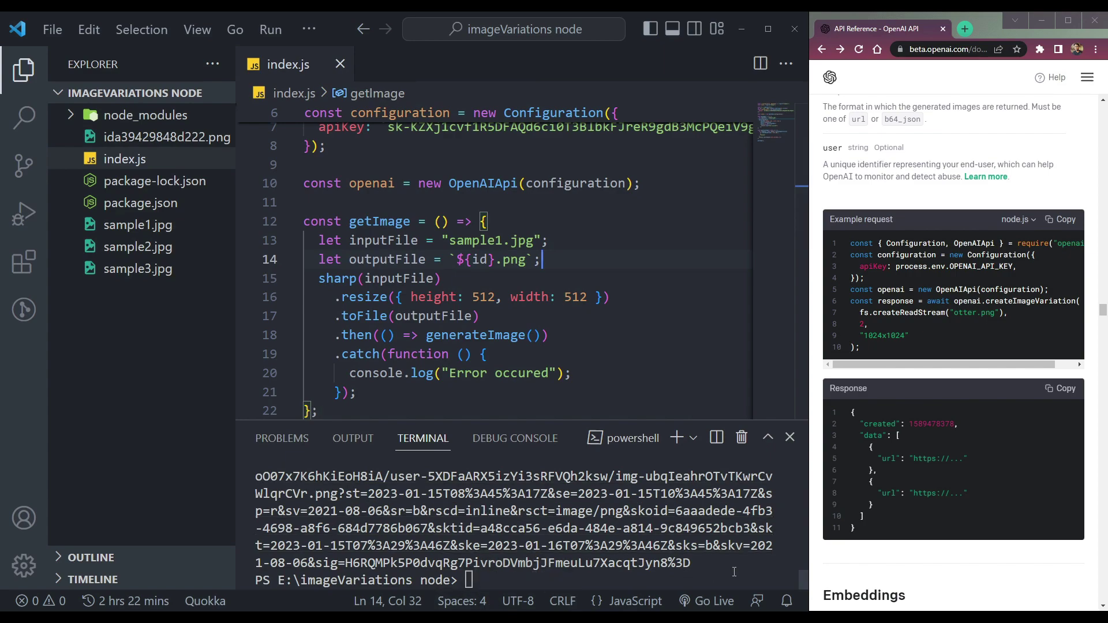
scroll(483, 315, "down", 2)
scroll(483, 324, "down", 3)
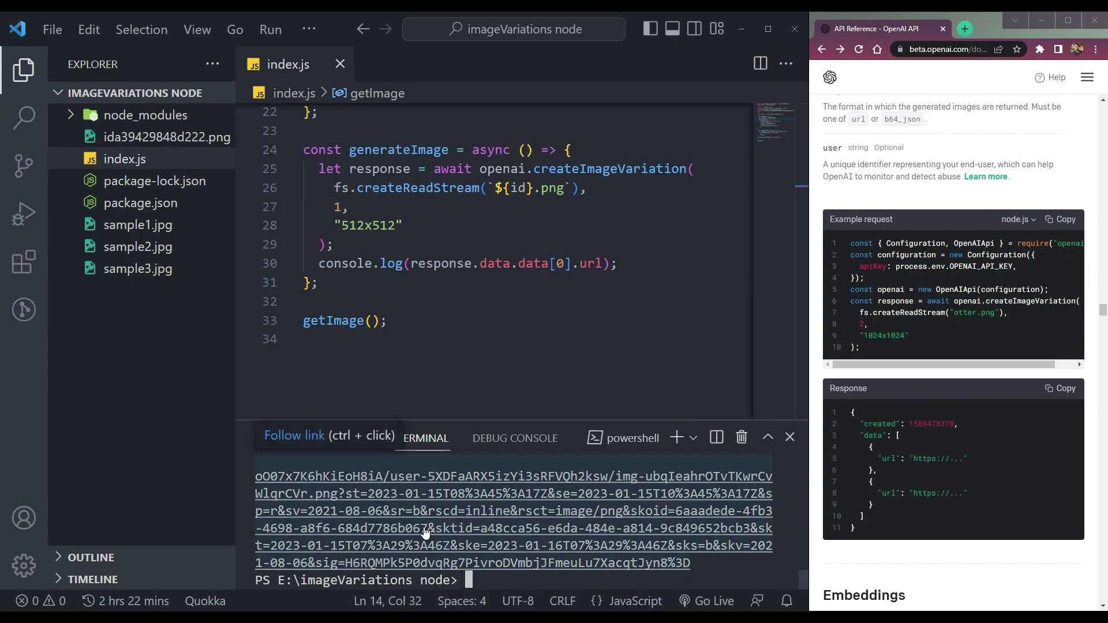
left_click(508, 539, "ctrl")
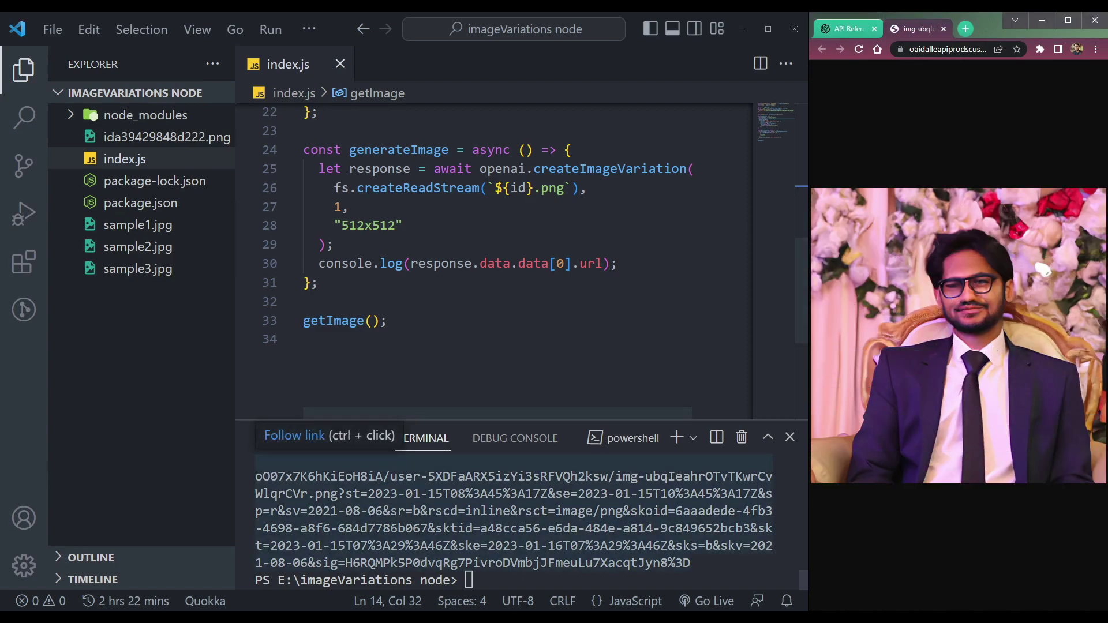
mouse_move(135, 93)
left_click(143, 138)
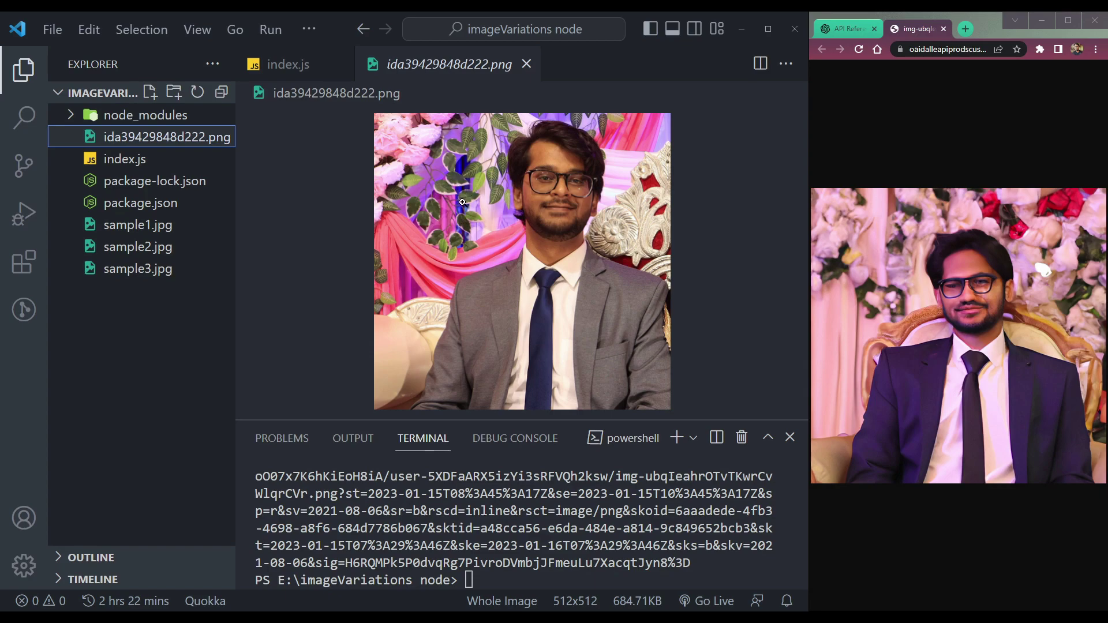
key("ctrl+grave")
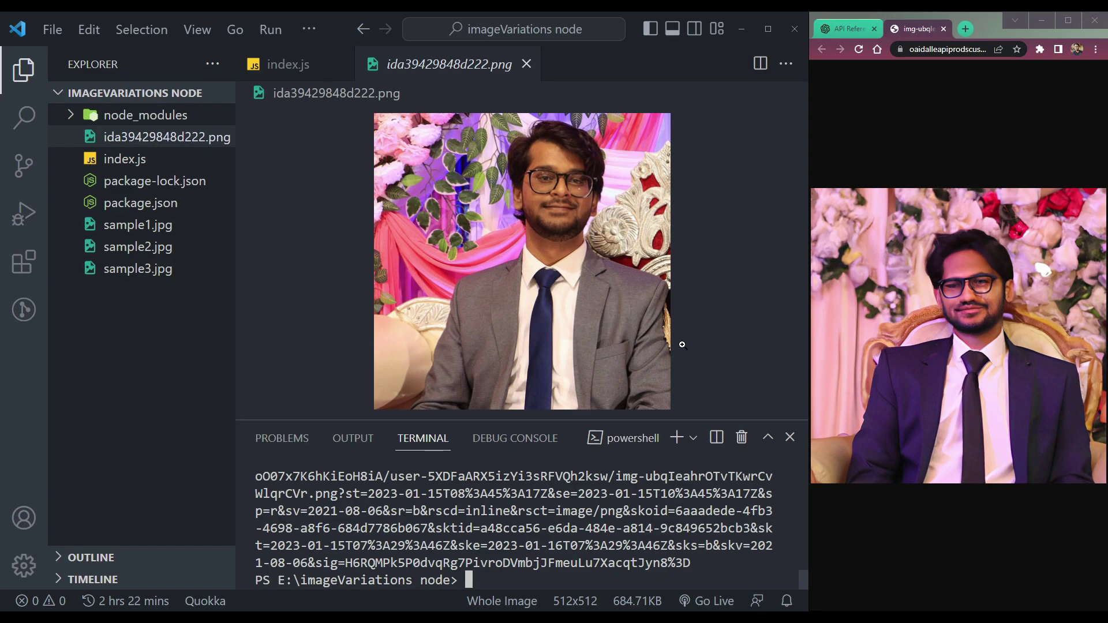
left_click(962, 289)
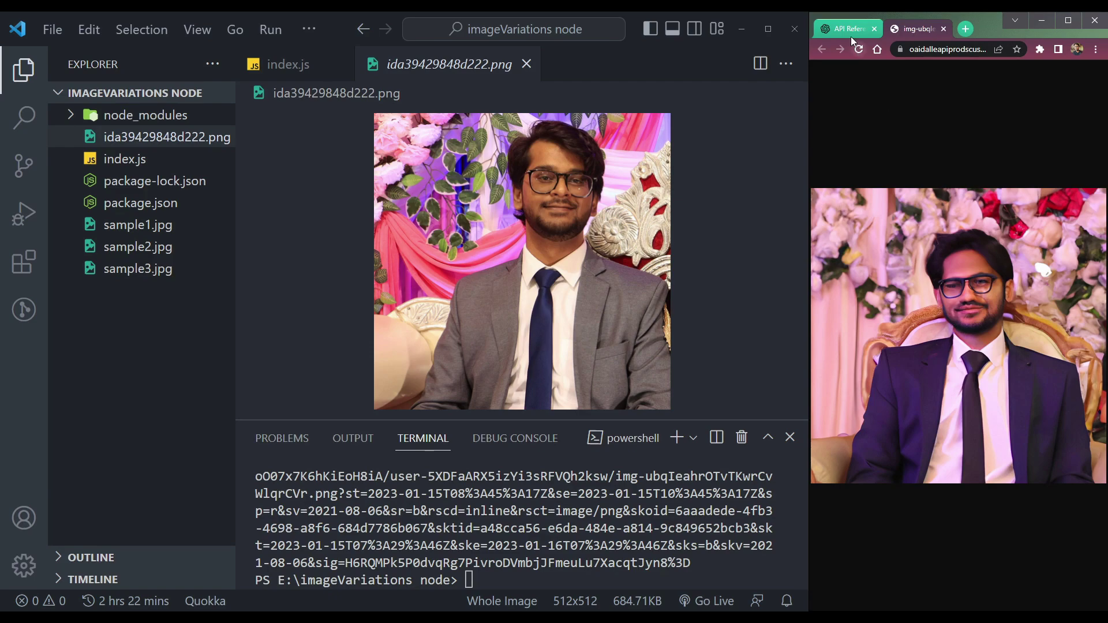
- Change the script's input file from sample1.jpg to sample2.jpg in index.js and save
left_click(288, 64)
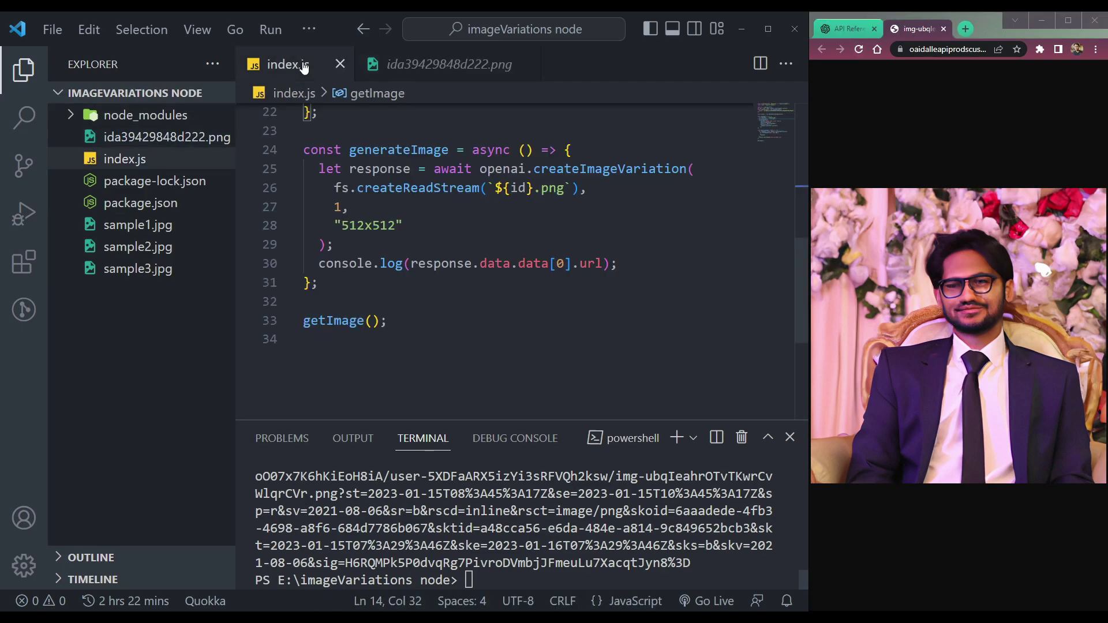
left_click(527, 64)
left_click(396, 360)
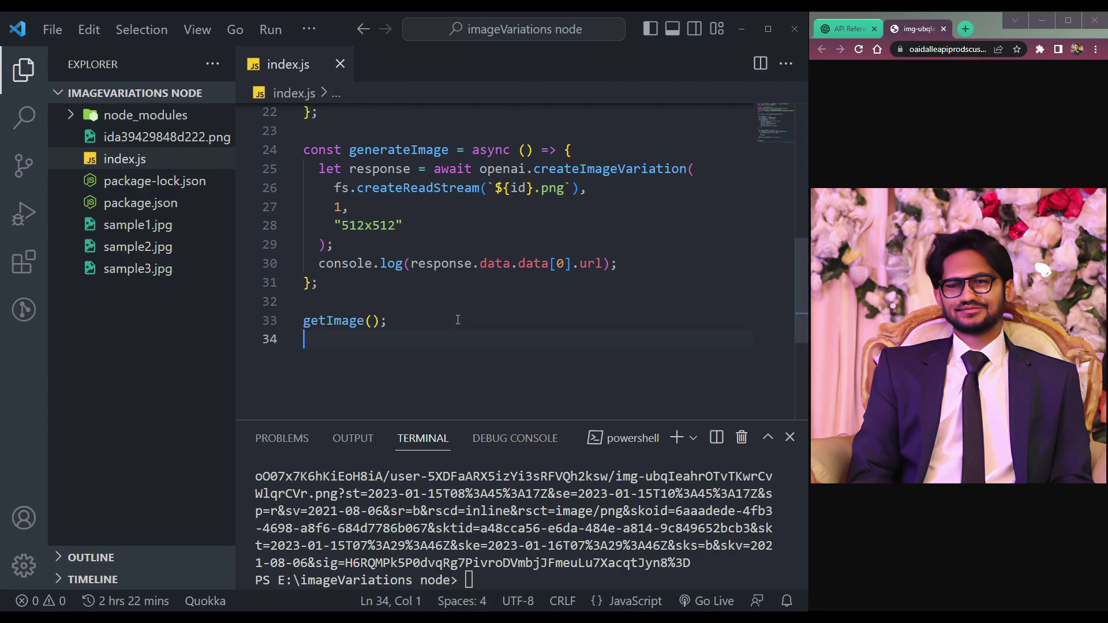
scroll(646, 243, "up", 5)
scroll(645, 243, "up", 3)
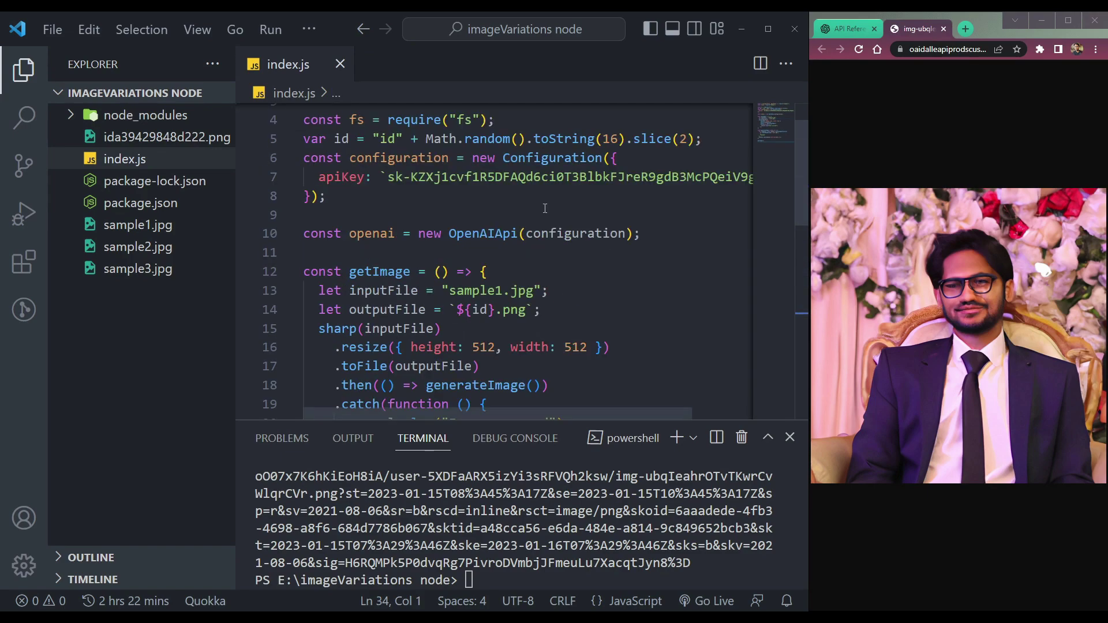
double_click(499, 292)
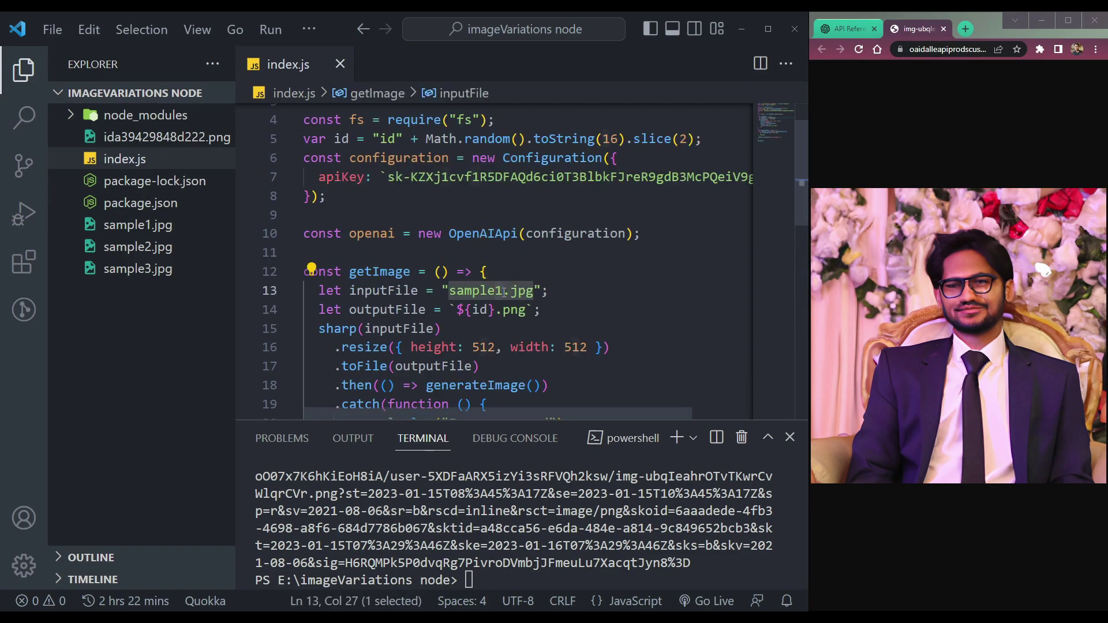
type("sample2")
left_click(647, 311)
key("ctrl+s")
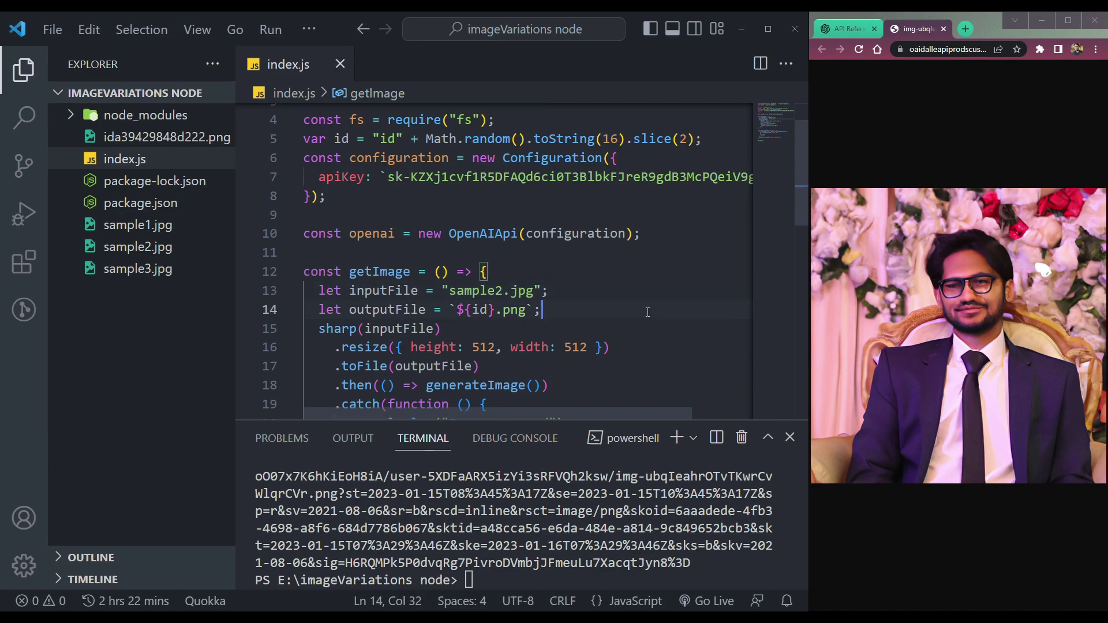
- Clear the terminal, rerun node index.js, and preview the new idf233061a0db76.png crop
left_click(743, 562)
type("clea")
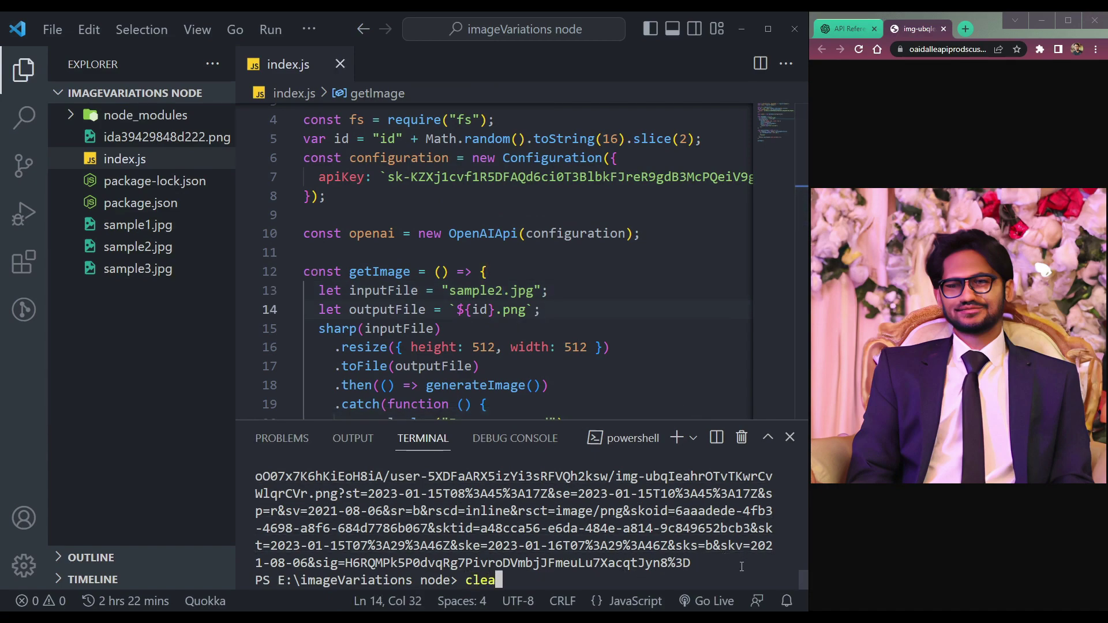
type("r")
key("Return")
key("Up")
key("Up")
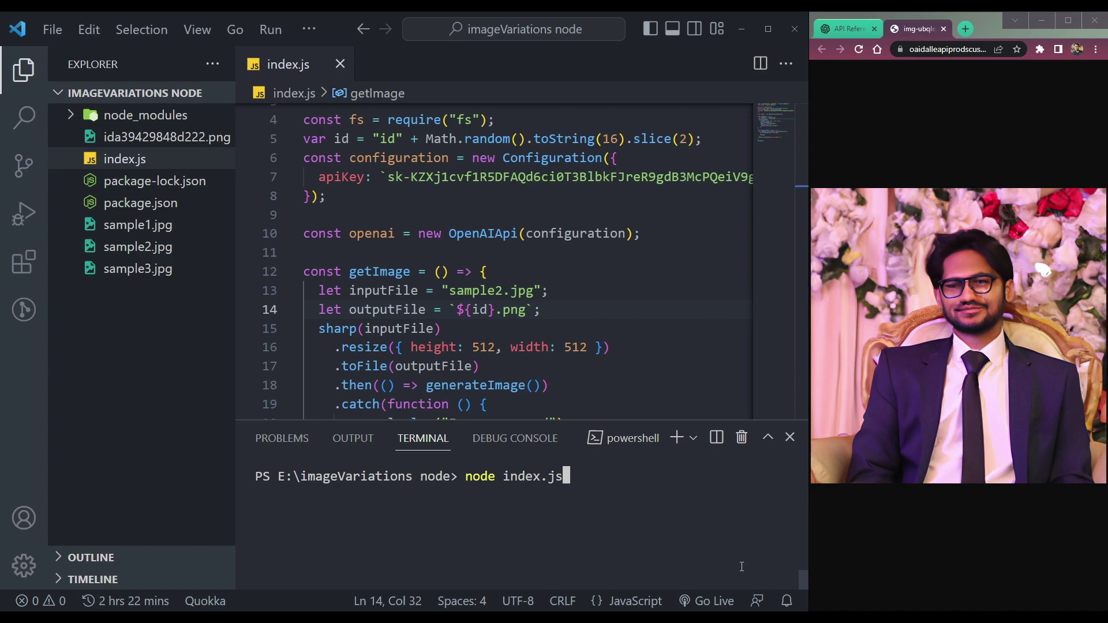
key("Return")
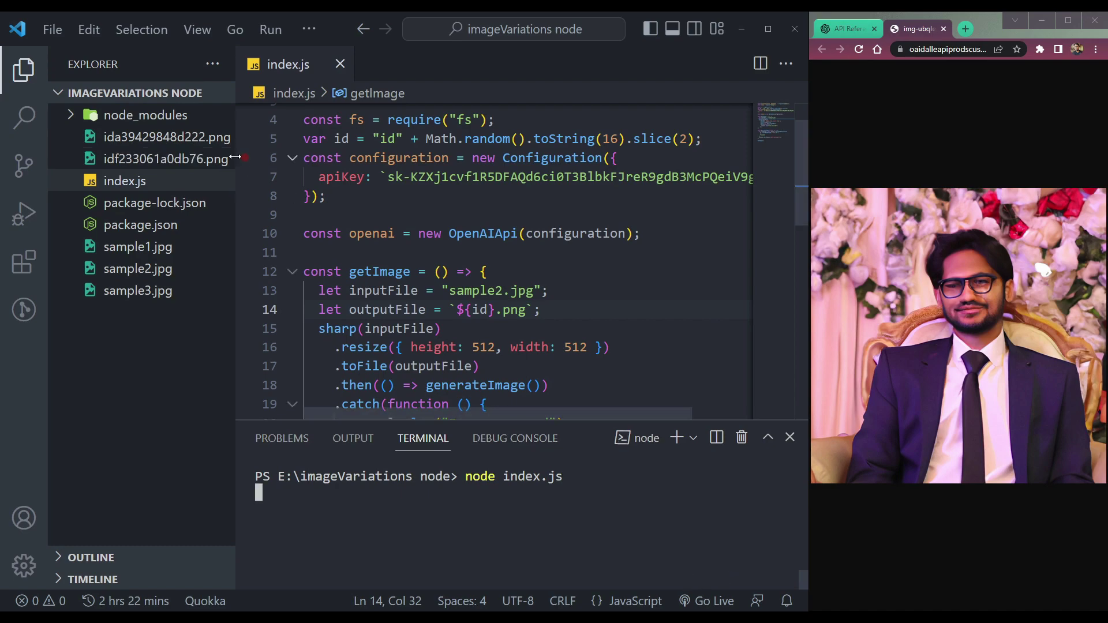
left_click(189, 160)
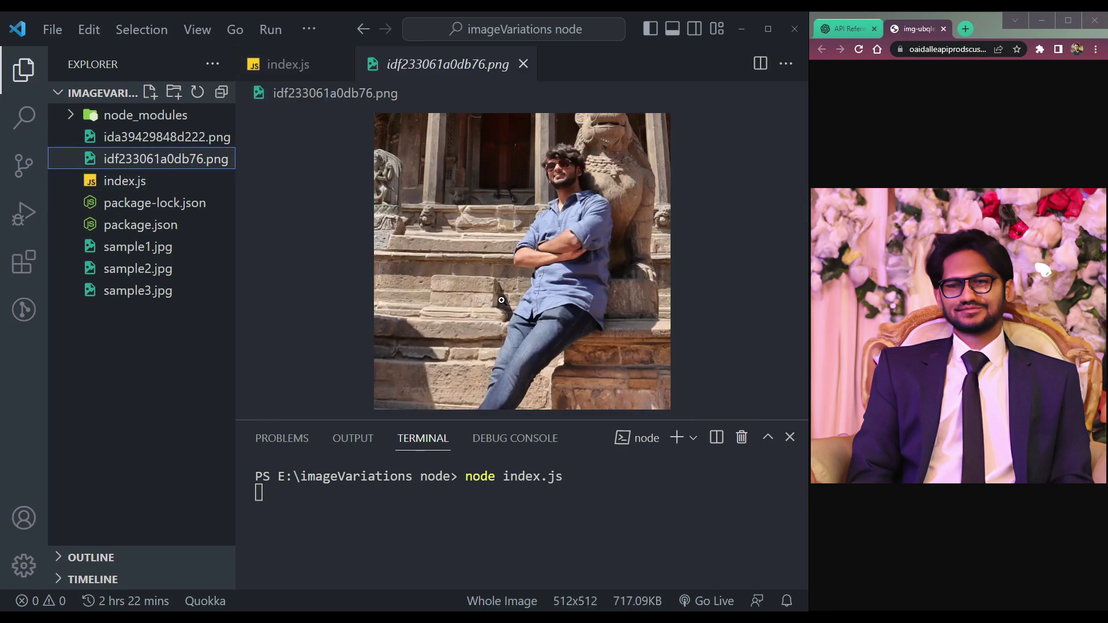
left_click(262, 515)
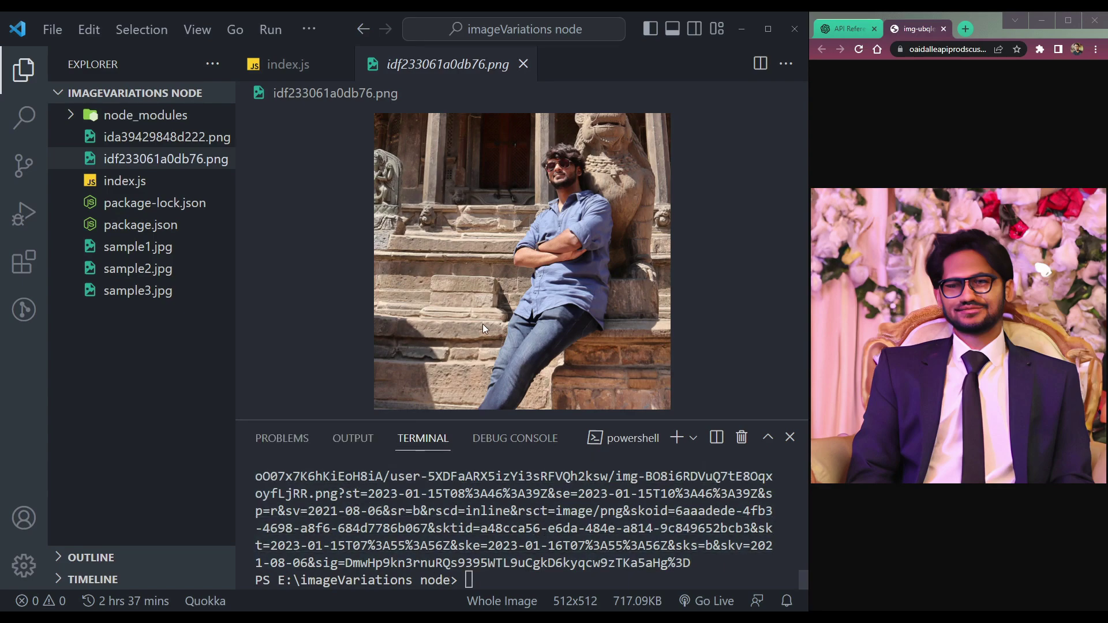
- Open the sample2 temple variation URL from the terminal output in a new browser tab
left_click(485, 519, "ctrl")
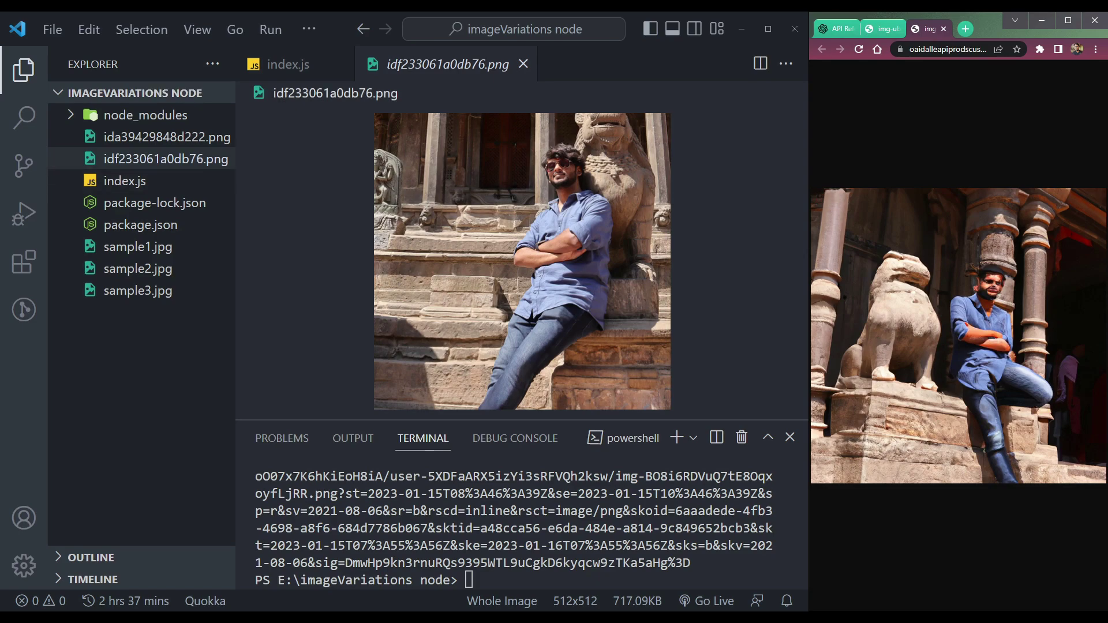
- Replace sample2 with sample3 on line 13 of index.js, save, and rerun node index.js
left_click(288, 64)
scroll(526, 384, "down", 2)
scroll(563, 337, "up", 3)
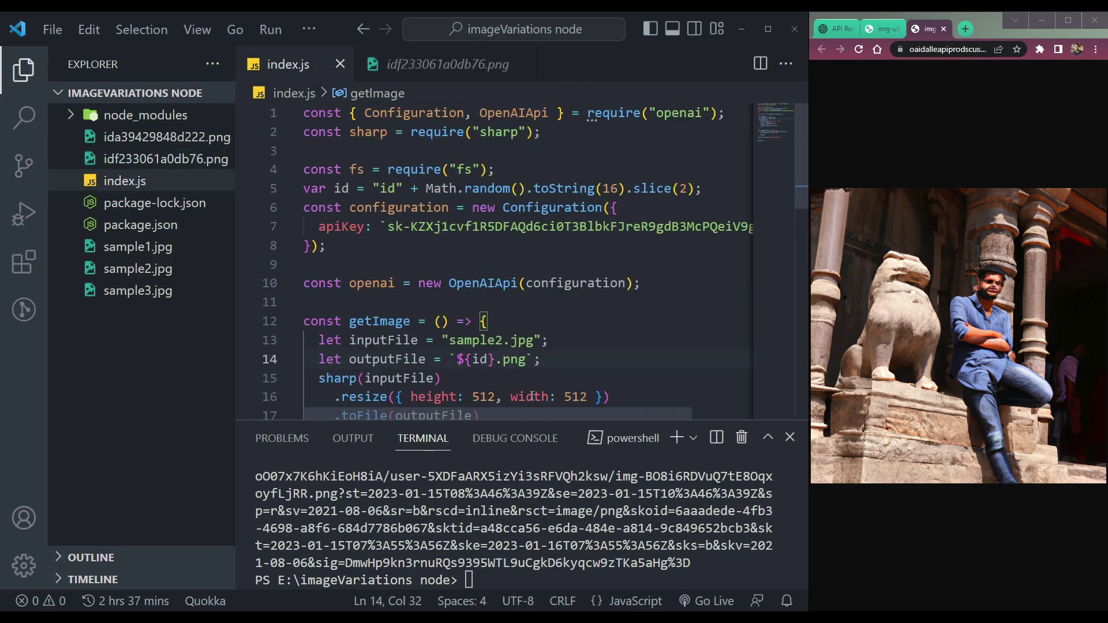
scroll(595, 297, "down", 1)
scroll(572, 311, "down", 2)
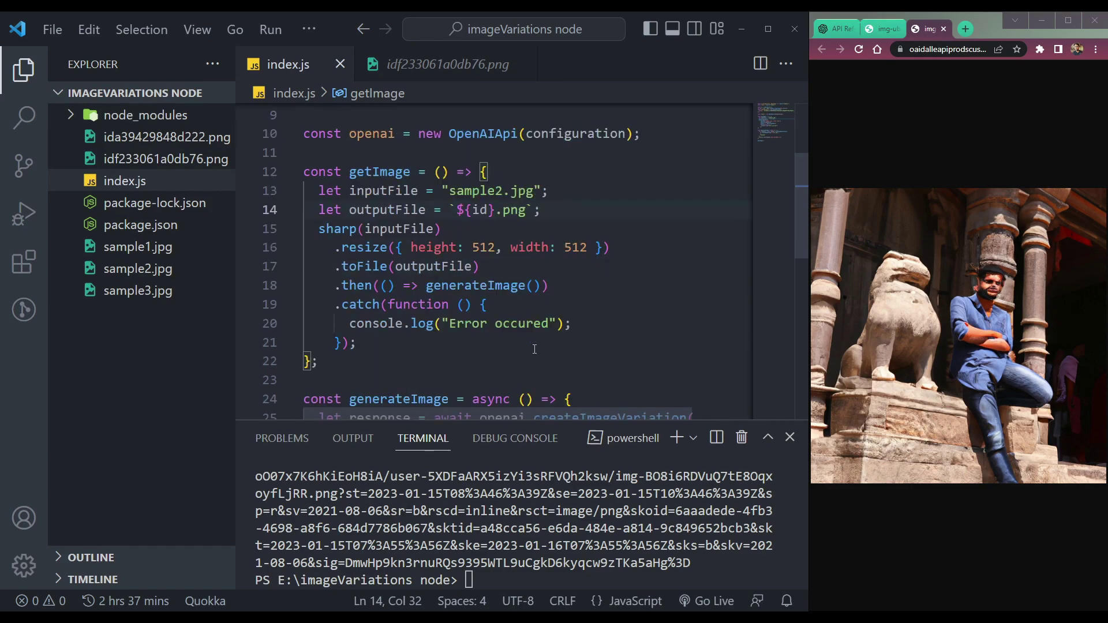
scroll(546, 329, "down", 1)
scroll(523, 346, "down", 2)
scroll(524, 347, "up", 1)
scroll(510, 337, "up", 3)
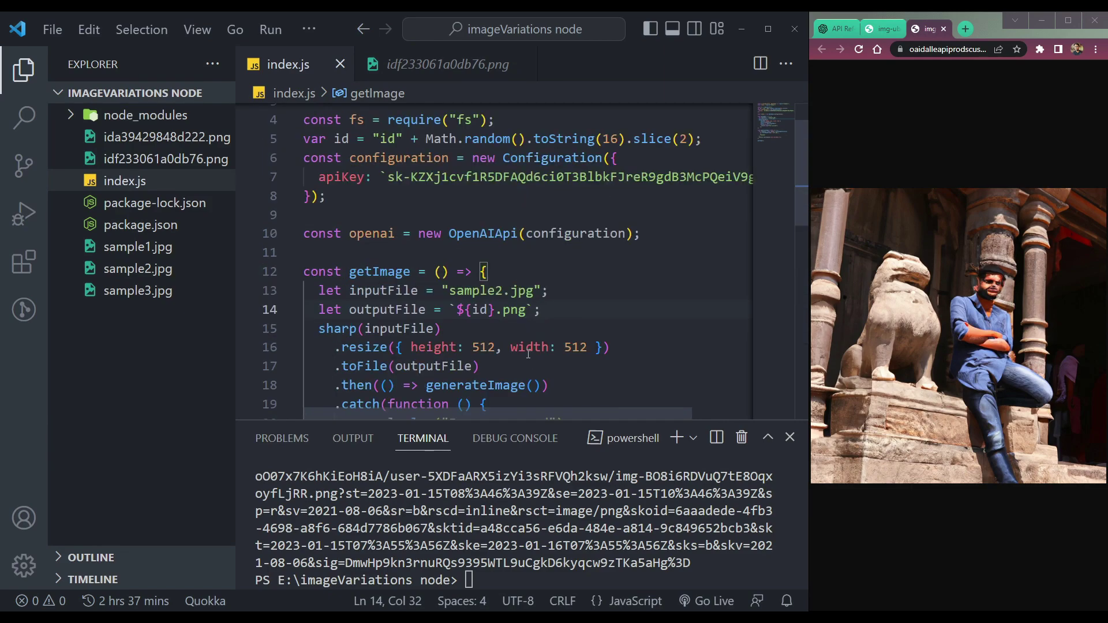
double_click(485, 291)
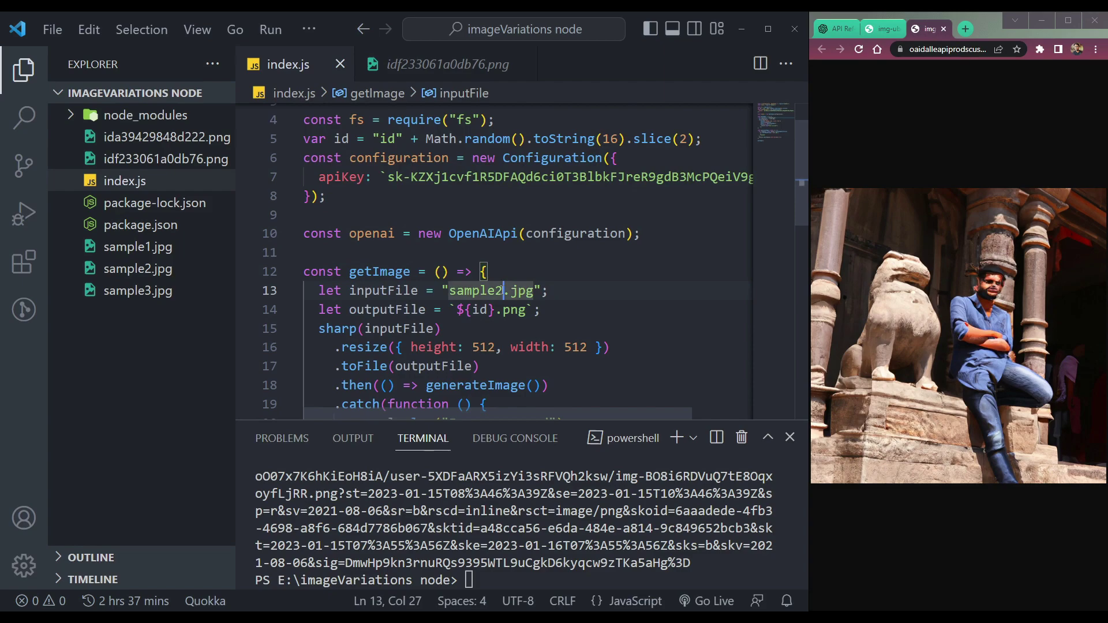
type("sample3")
key("ctrl+s")
left_click(619, 290)
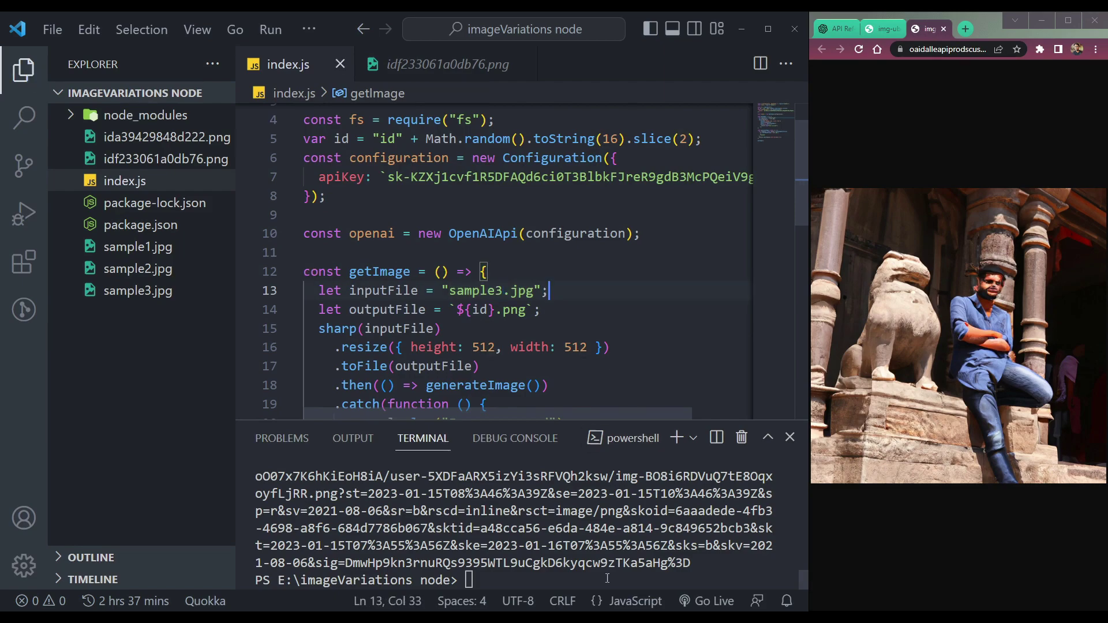
left_click(733, 569)
key("Up")
key("Return")
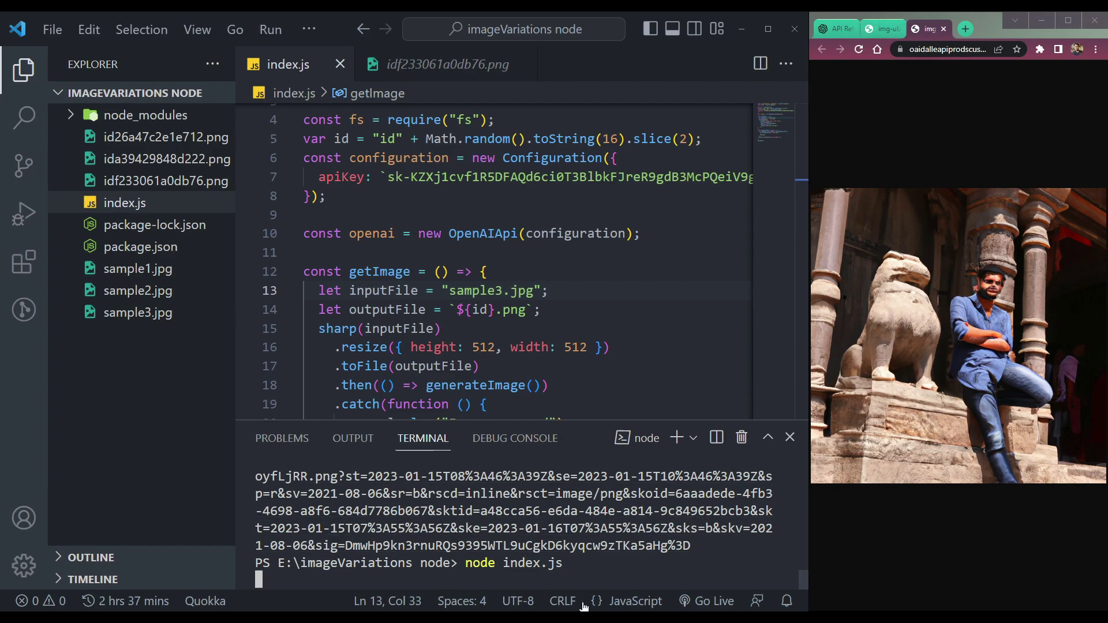
- Preview the sample3 crop id26a47c2e1e712.png and close two variation image tabs in the browser
left_click(121, 182)
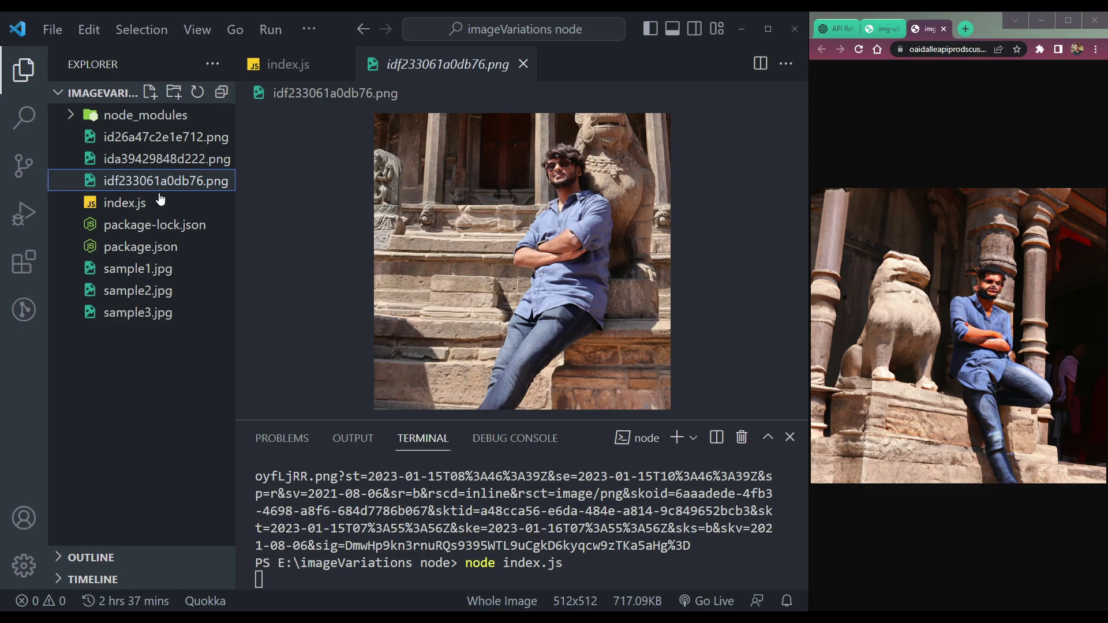
left_click(191, 159)
left_click(193, 137)
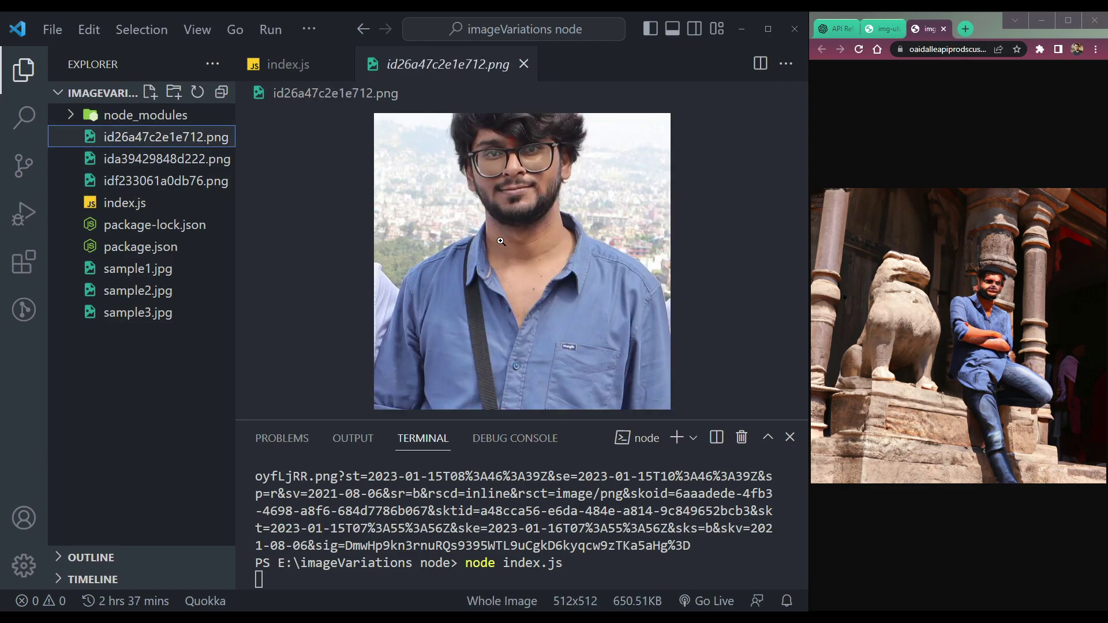
left_click(515, 329)
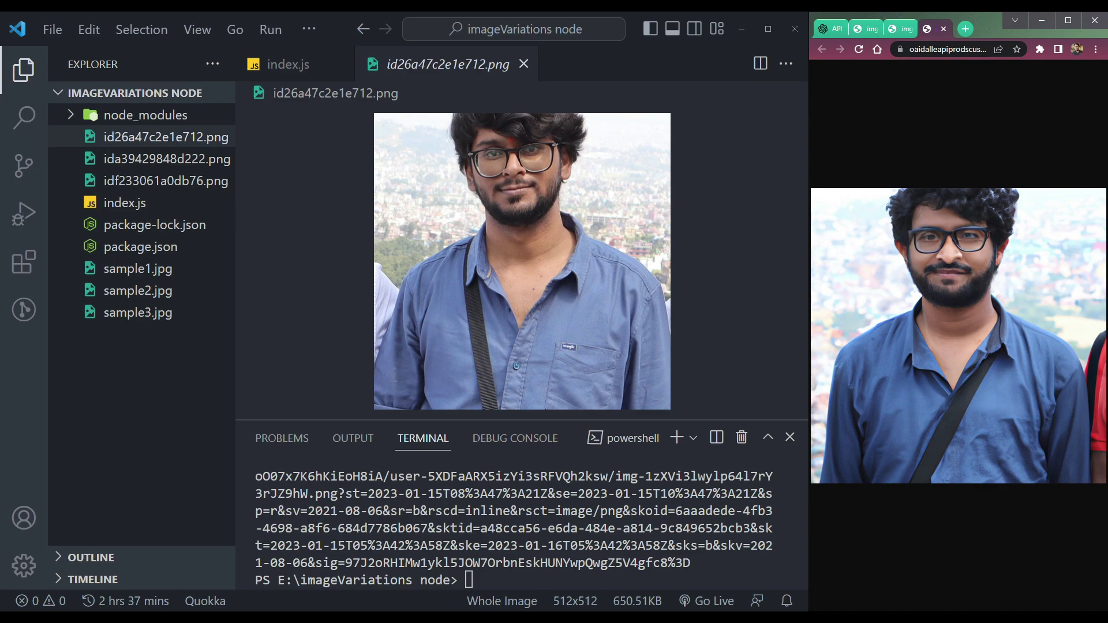
mouse_move(957, 336)
mouse_move(1002, 302)
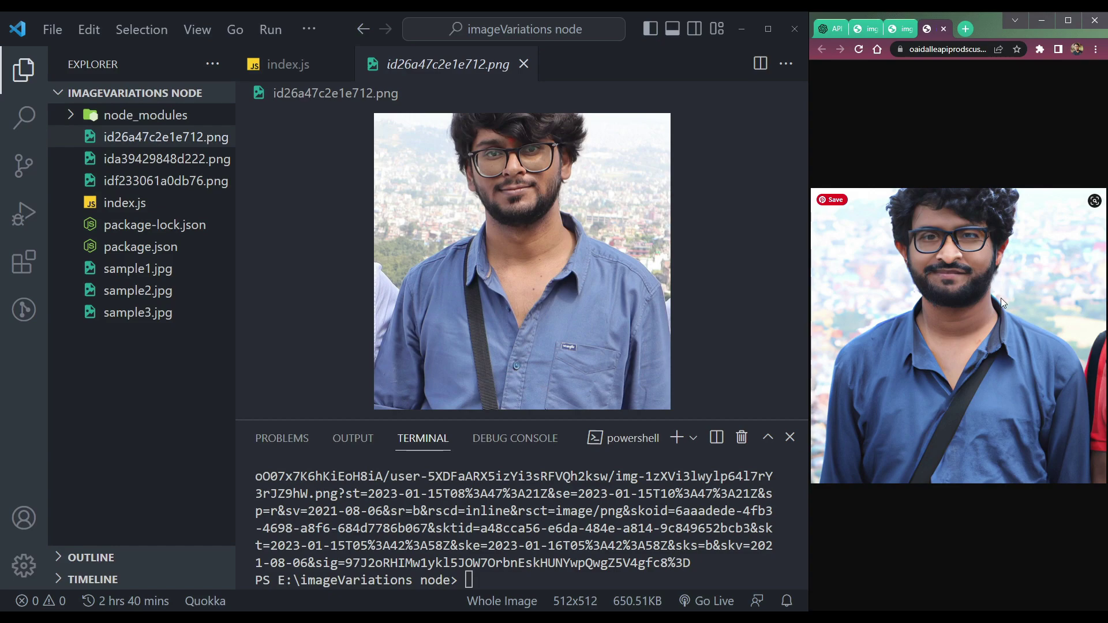
left_click(947, 28)
left_click(946, 29)
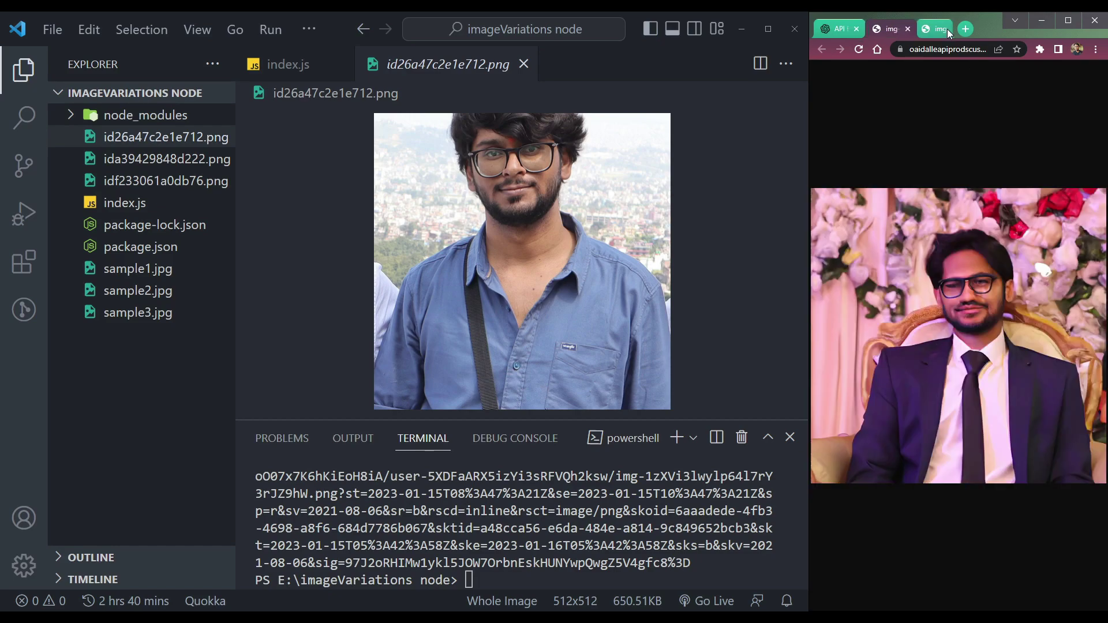
- Close the last browser image tab, clear the terminal, and close the PNG preview
left_click(944, 28)
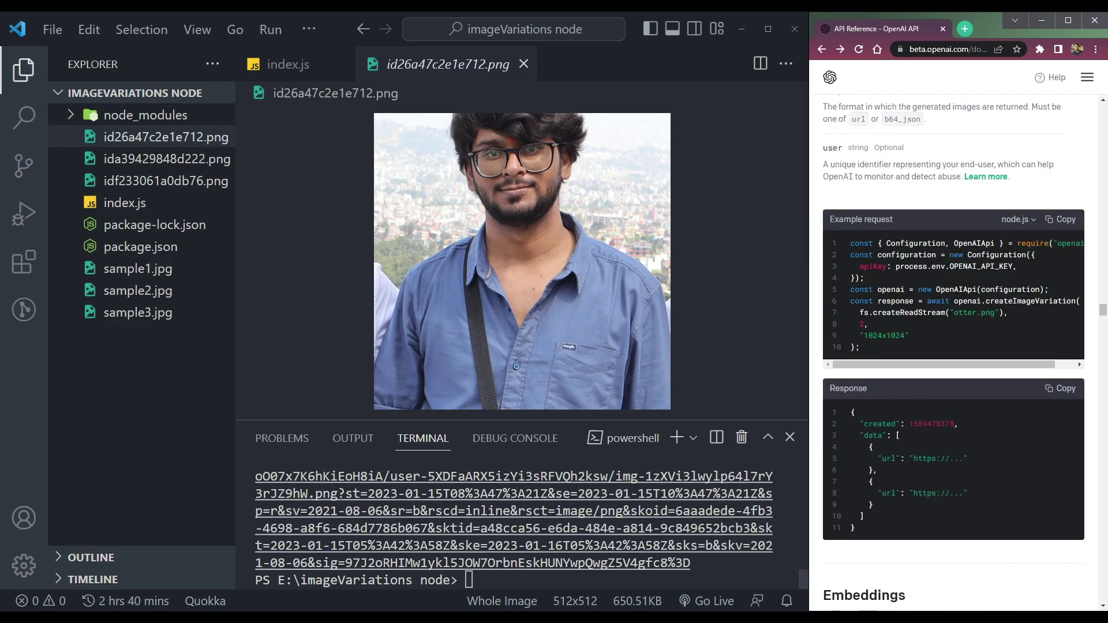
left_click(608, 580)
type("clea")
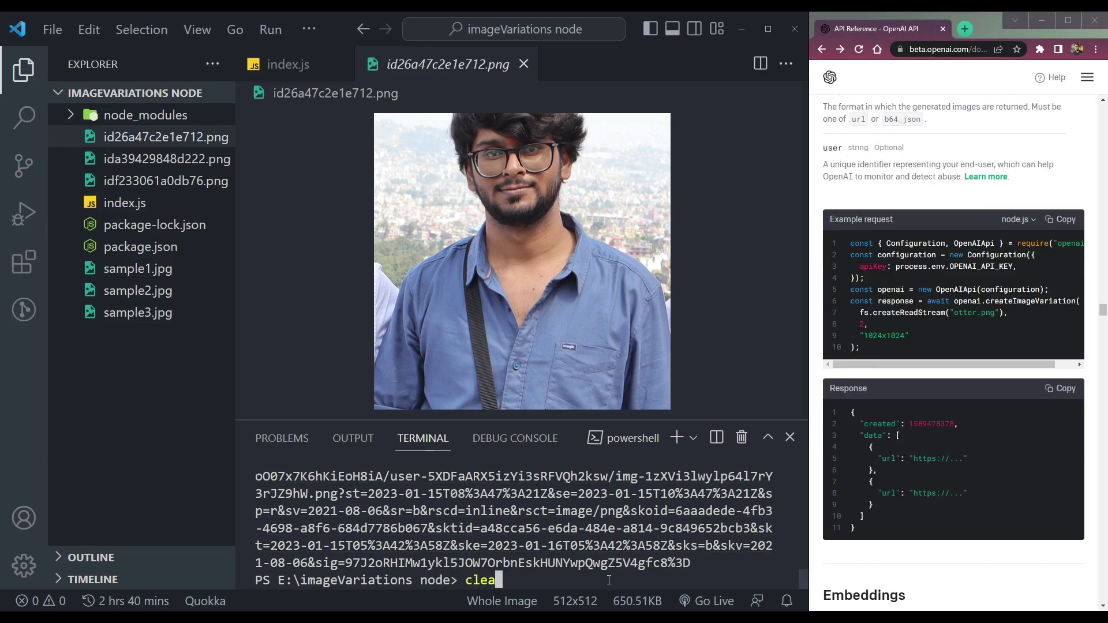
type("r")
key("Return")
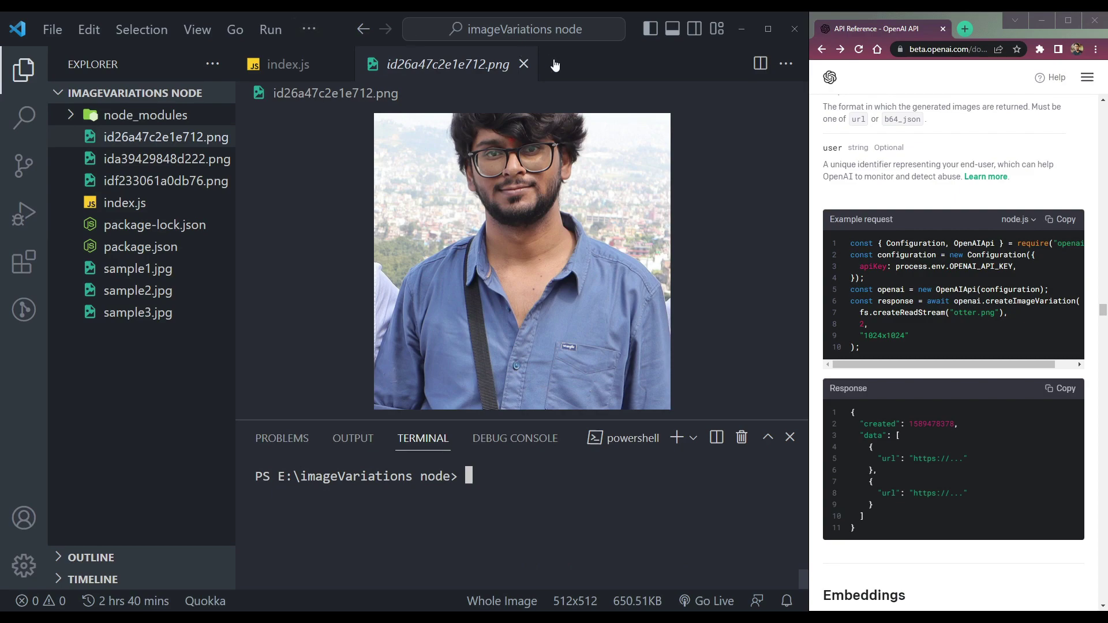
left_click(524, 64)
scroll(511, 340, "down", 3)
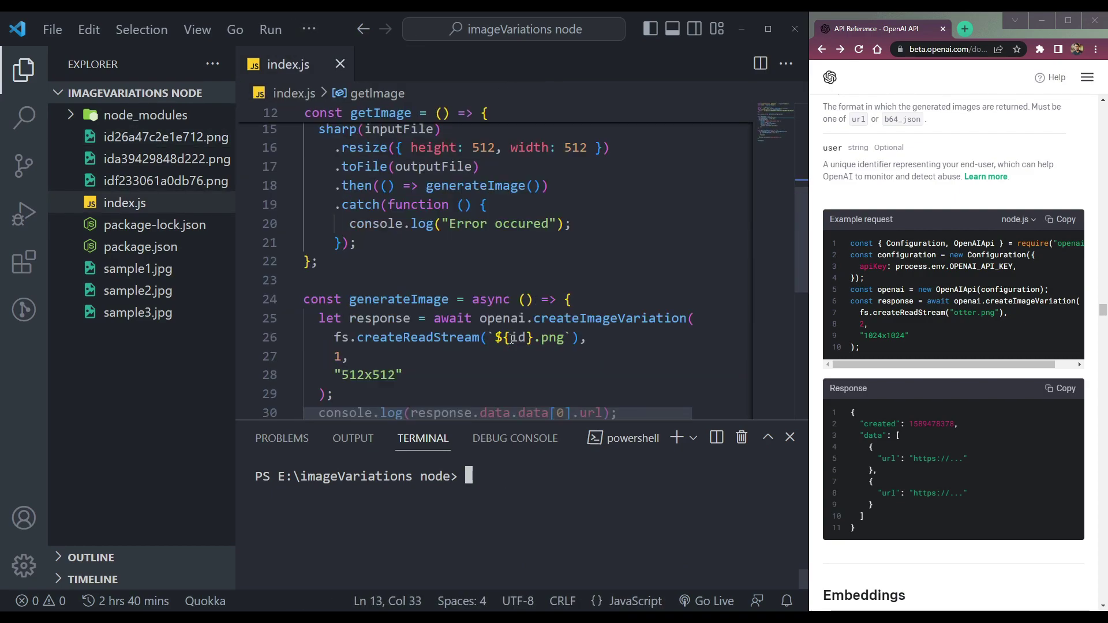
scroll(510, 339, "down", 3)
scroll(506, 350, "up", 4)
scroll(507, 350, "up", 2)
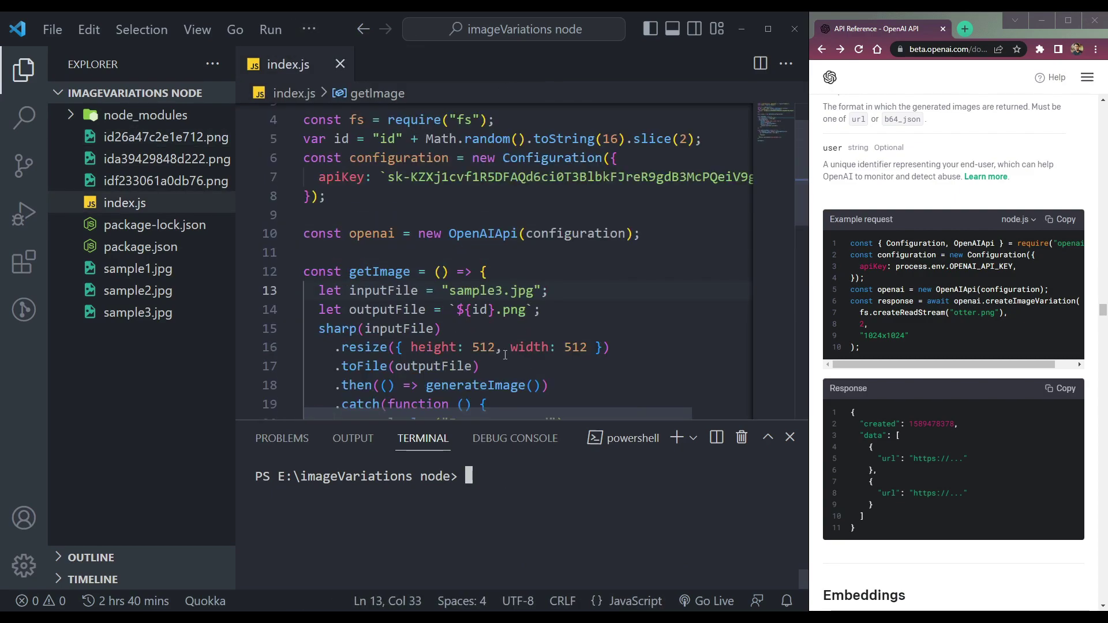
scroll(504, 355, "up", 1)
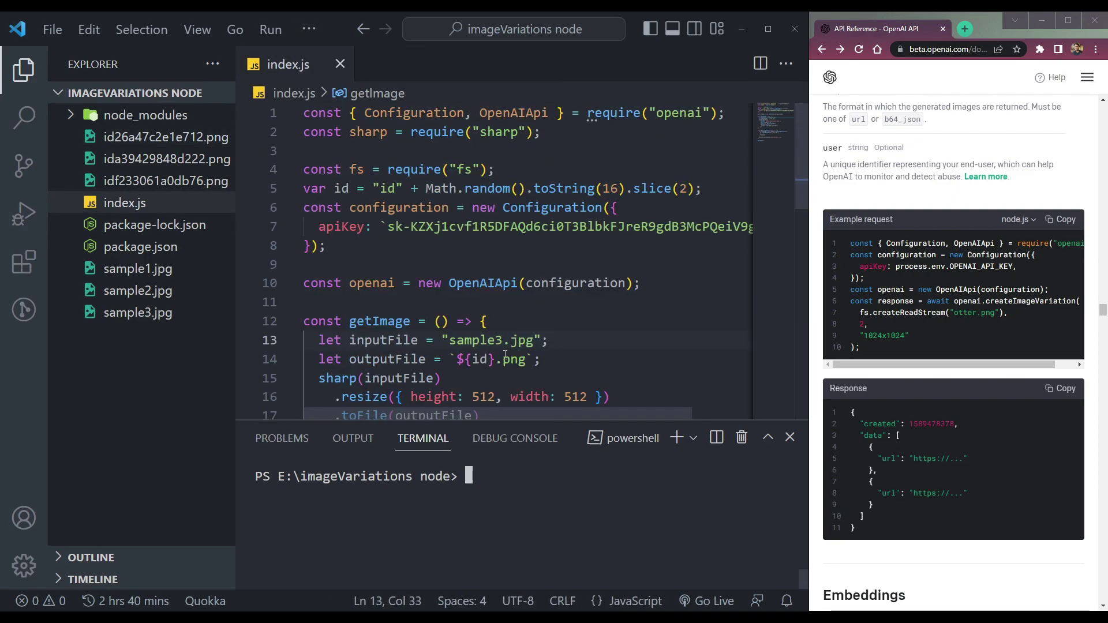
- Review the OpenAIApi setup lines in index.js, then switch back to the browser
double_click(496, 288)
key("End")
key("Down")
key("shift+Up")
key("shift+Up")
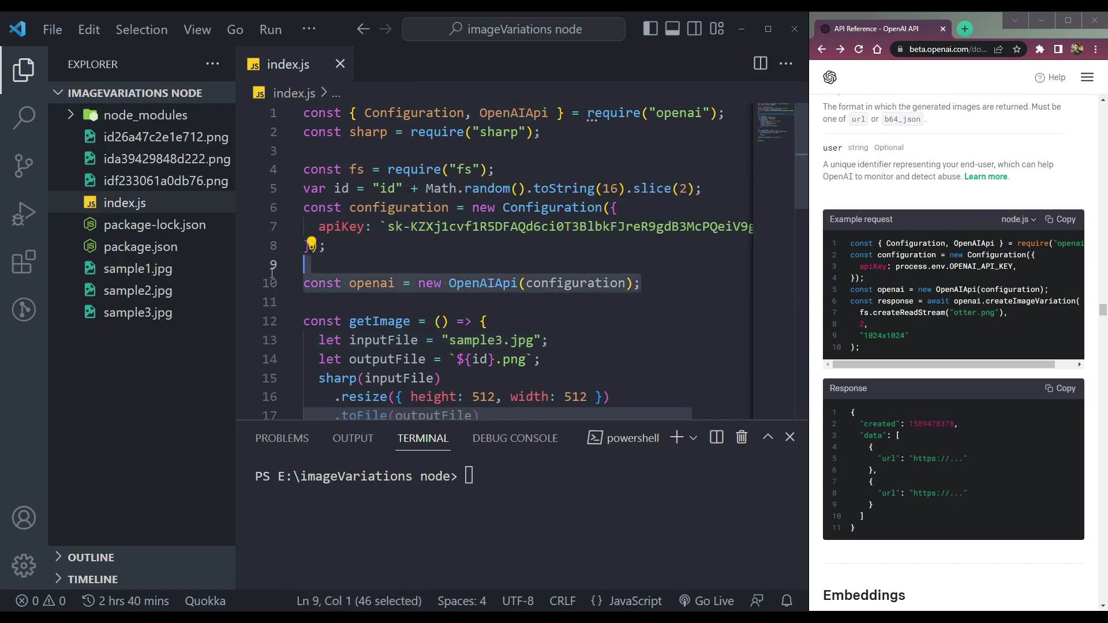
key("shift+Down")
key("shift+Down")
key("shift+Down")
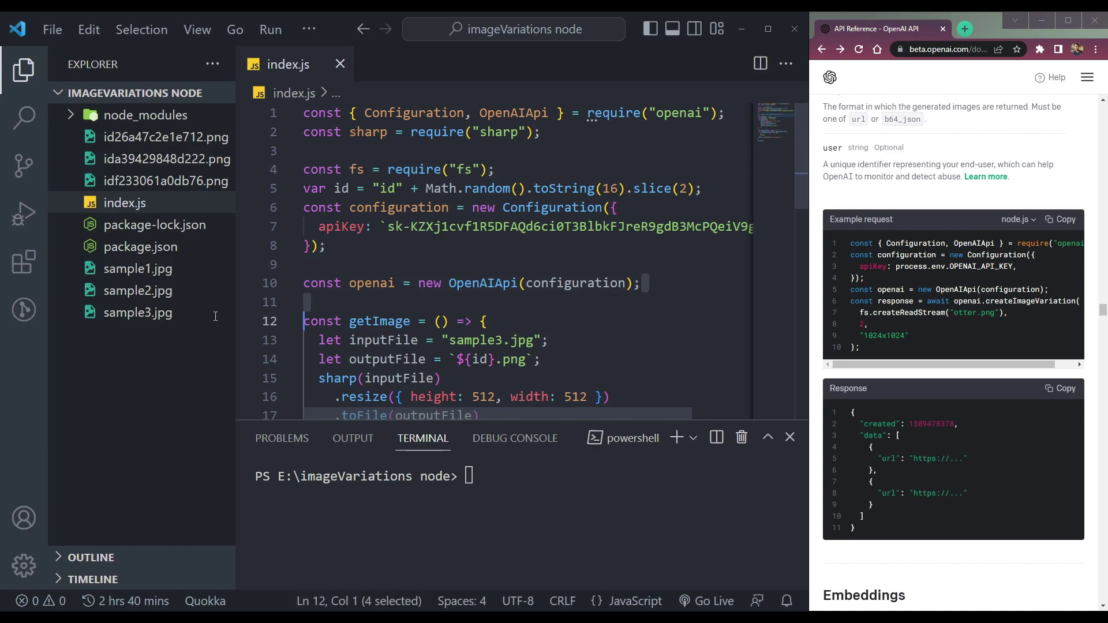
key("shift+Up")
key("shift+Up")
key("Down")
key("Down")
key("End")
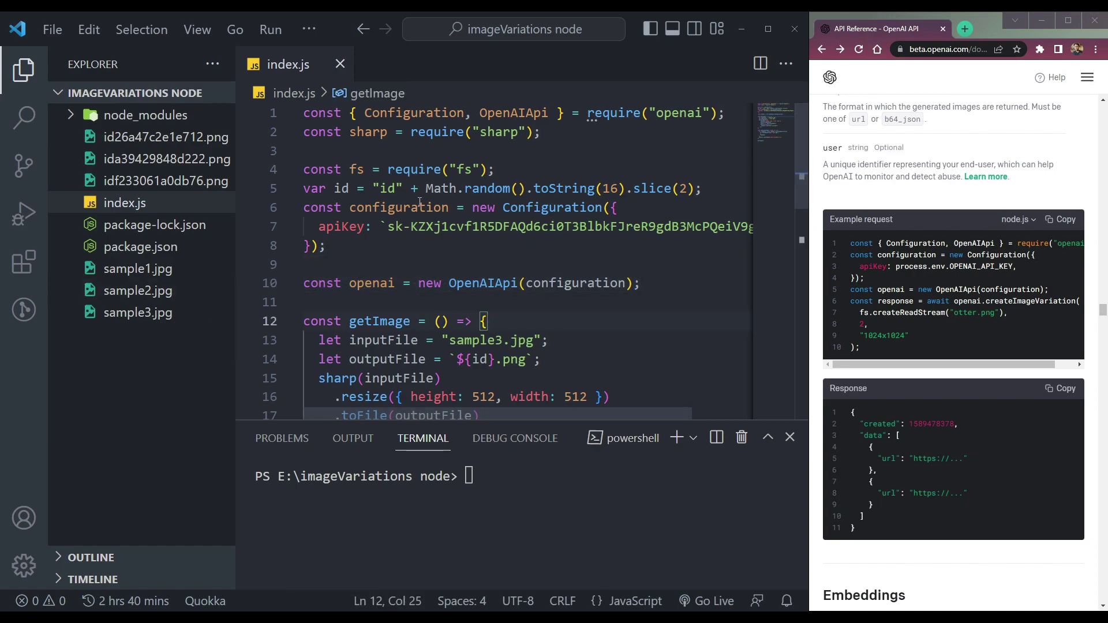
left_click(564, 525)
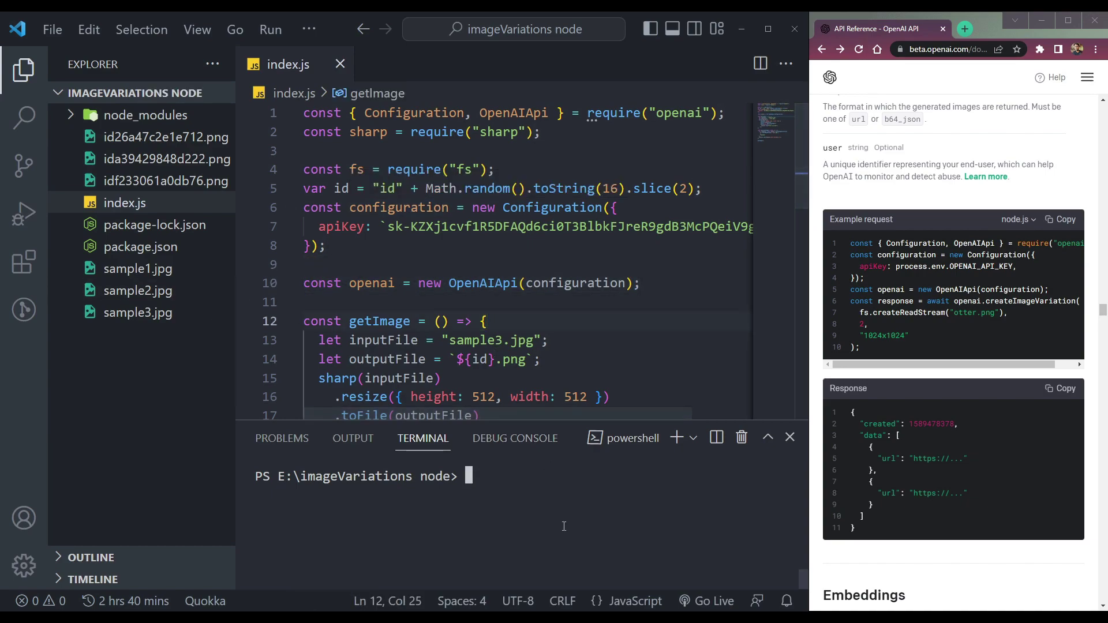
left_click(933, 519)
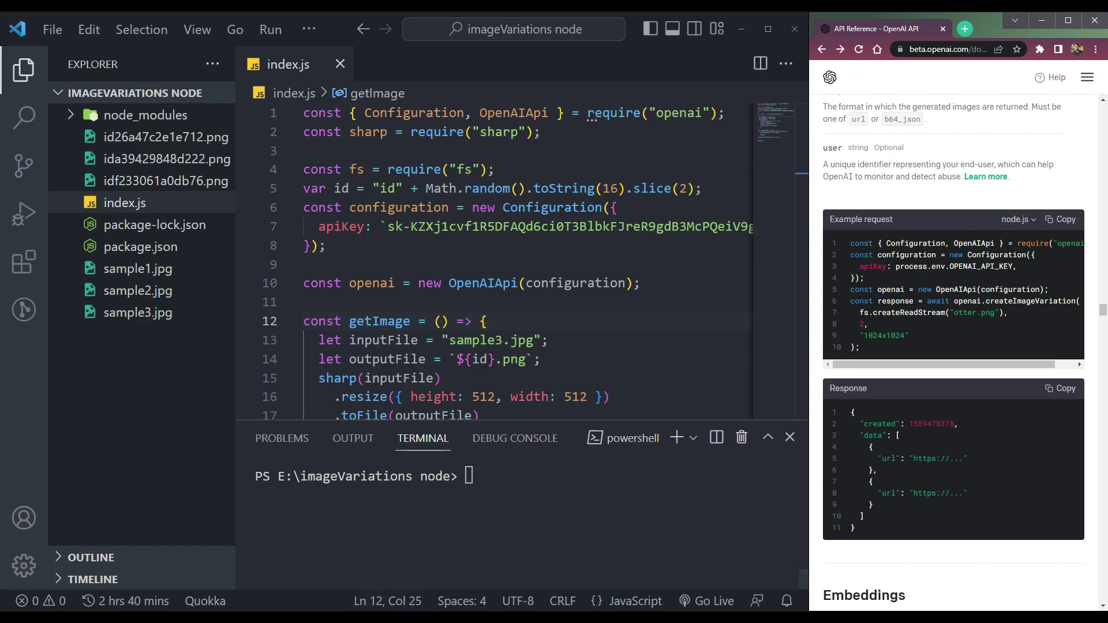